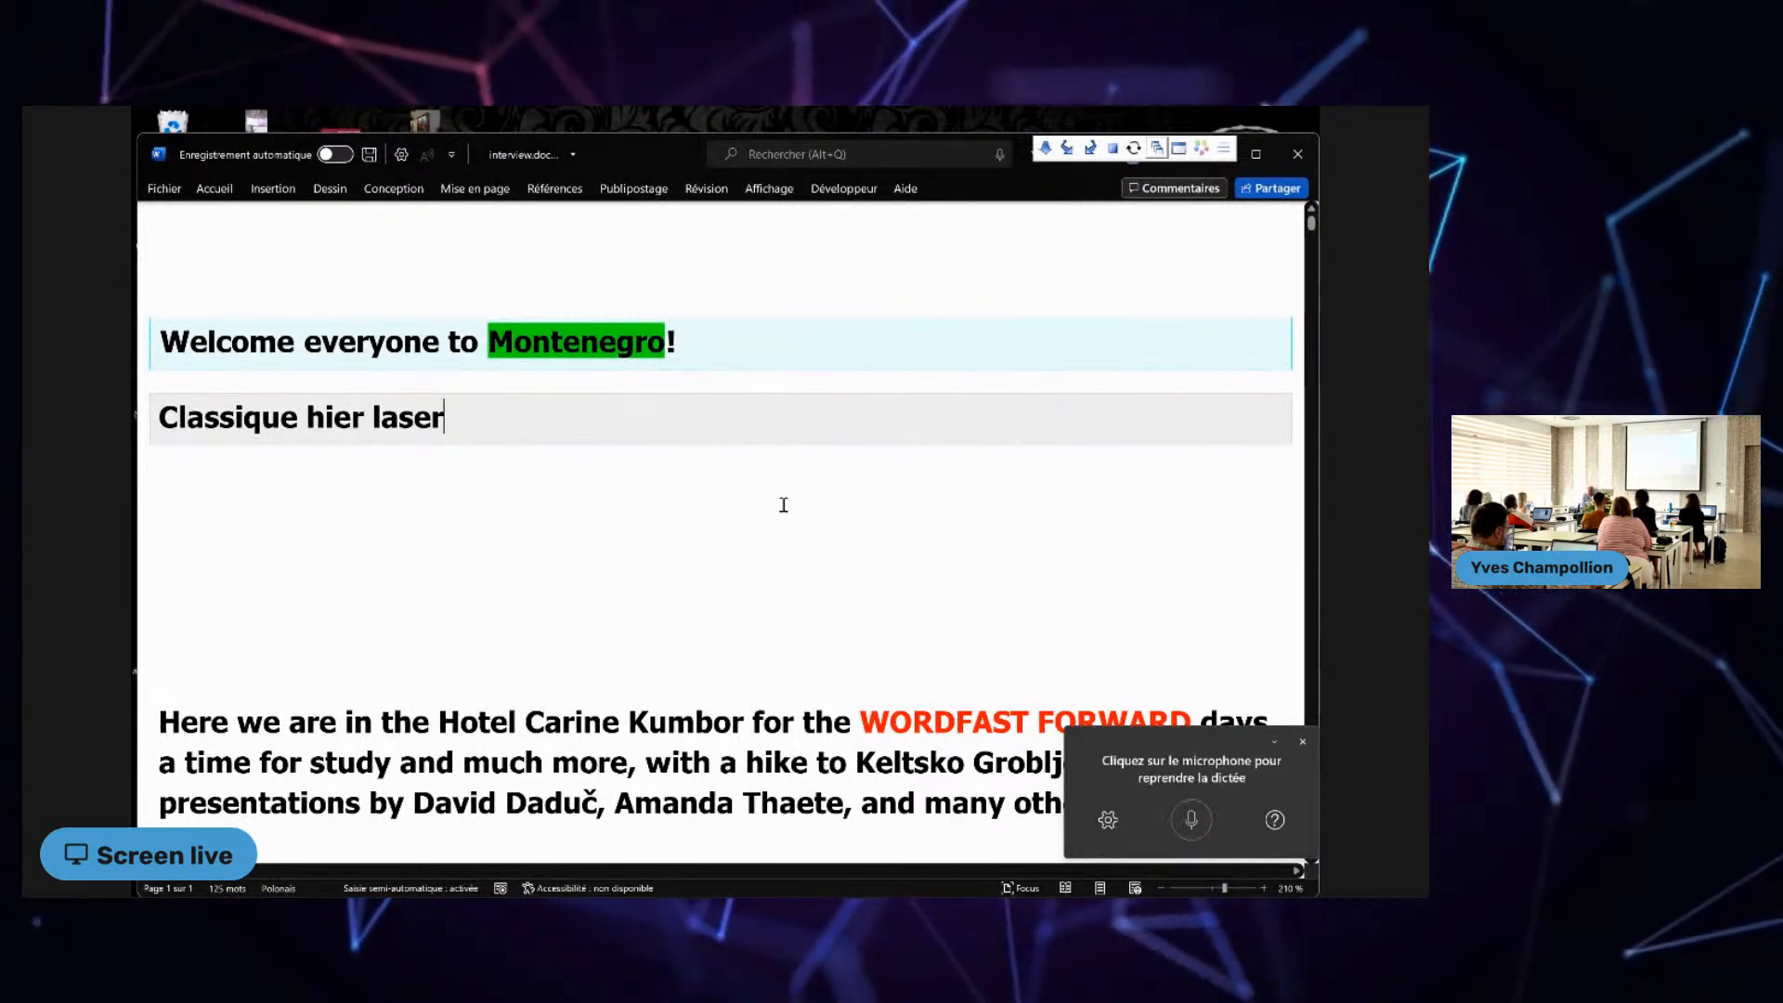
Step: Erase the text "Classique hier laser" from the target of the "Welcome everyone to Montenegro!" segment
{"action": "key", "text": "BackSpace"}
{"action": "key", "text": "BackSpace"}
{"action": "key", "text": "BackSpace"}
{"action": "key", "text": "BackSpace"}
{"action": "key", "text": "BackSpace"}
{"action": "key", "text": "BackSpace"}
{"action": "key", "text": "BackSpace"}
{"action": "key", "text": "BackSpace"}
{"action": "key", "text": "BackSpace"}
{"action": "key", "text": "BackSpace"}
{"action": "key", "text": "BackSpace"}
{"action": "key", "text": "BackSpace"}
{"action": "key", "text": "BackSpace"}
{"action": "key", "text": "BackSpace"}
{"action": "key", "text": "BackSpace"}
{"action": "key", "text": "BackSpace"}
{"action": "key", "text": "BackSpace"}
{"action": "key", "text": "BackSpace"}
{"action": "key", "text": "BackSpace"}
{"action": "key", "text": "BackSpace"}
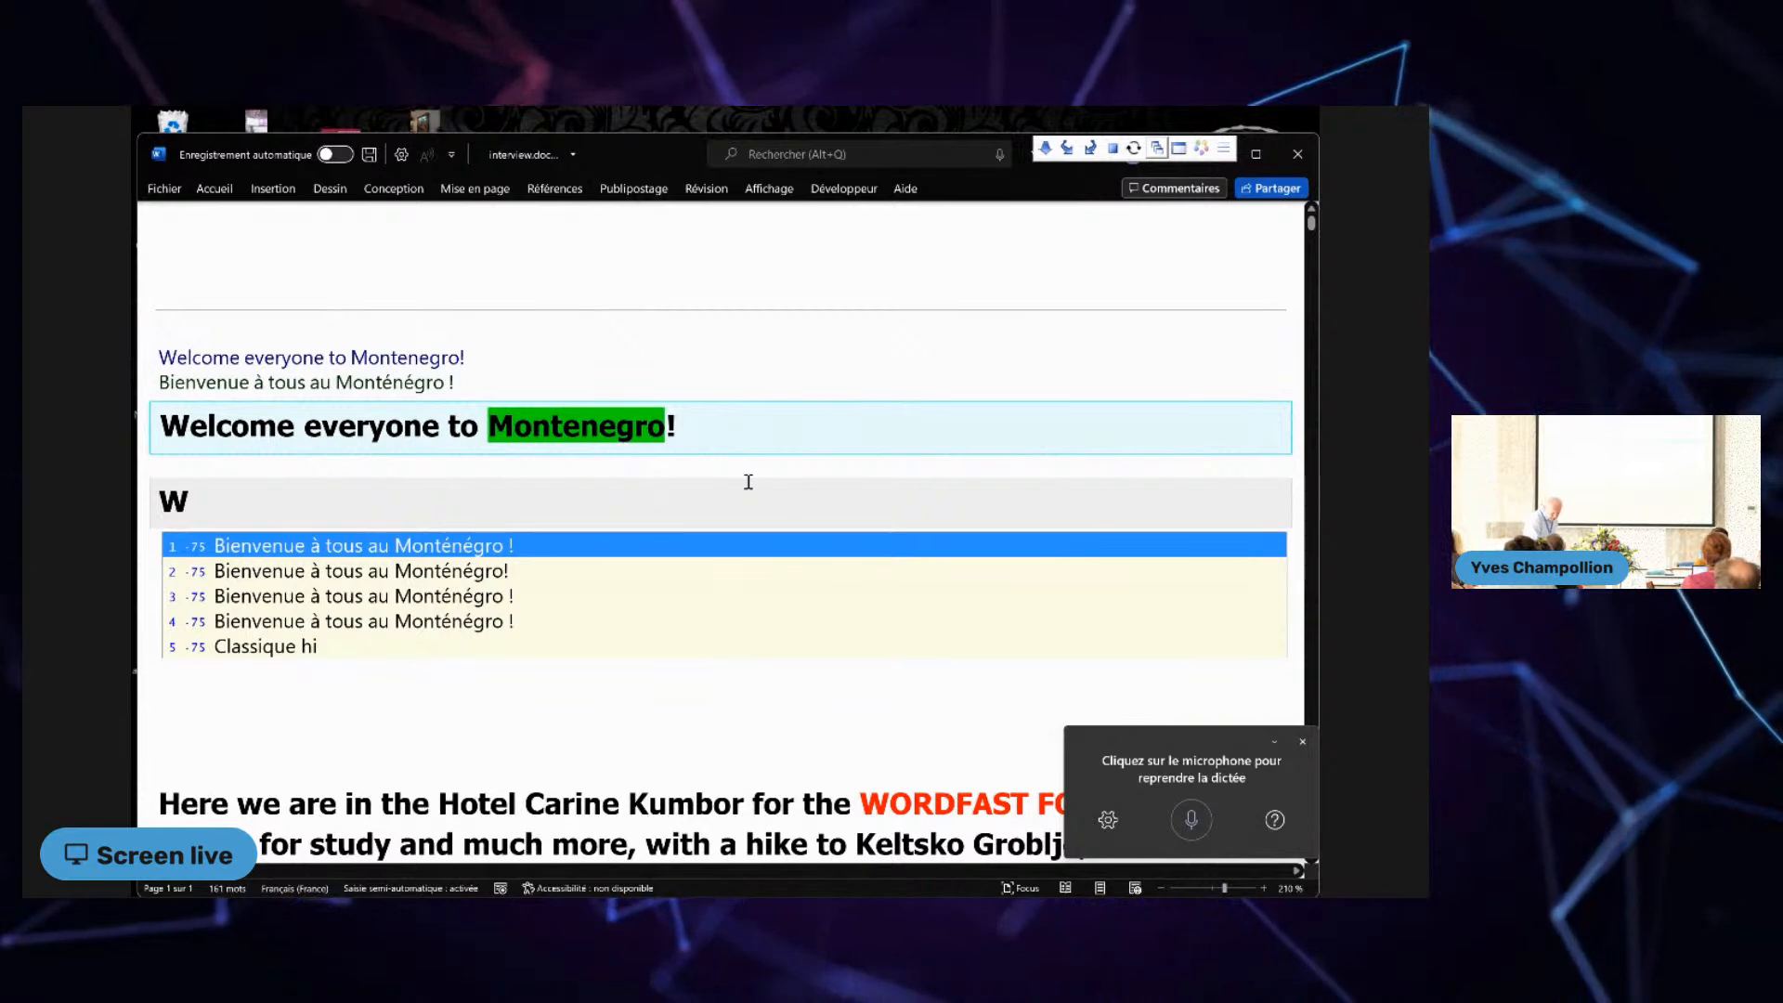
Step: Fill the target segment with the first suggested translation, "Bienvenue à tous au Monténégro !", and validate the segment
{"action": "key", "text": "Return"}
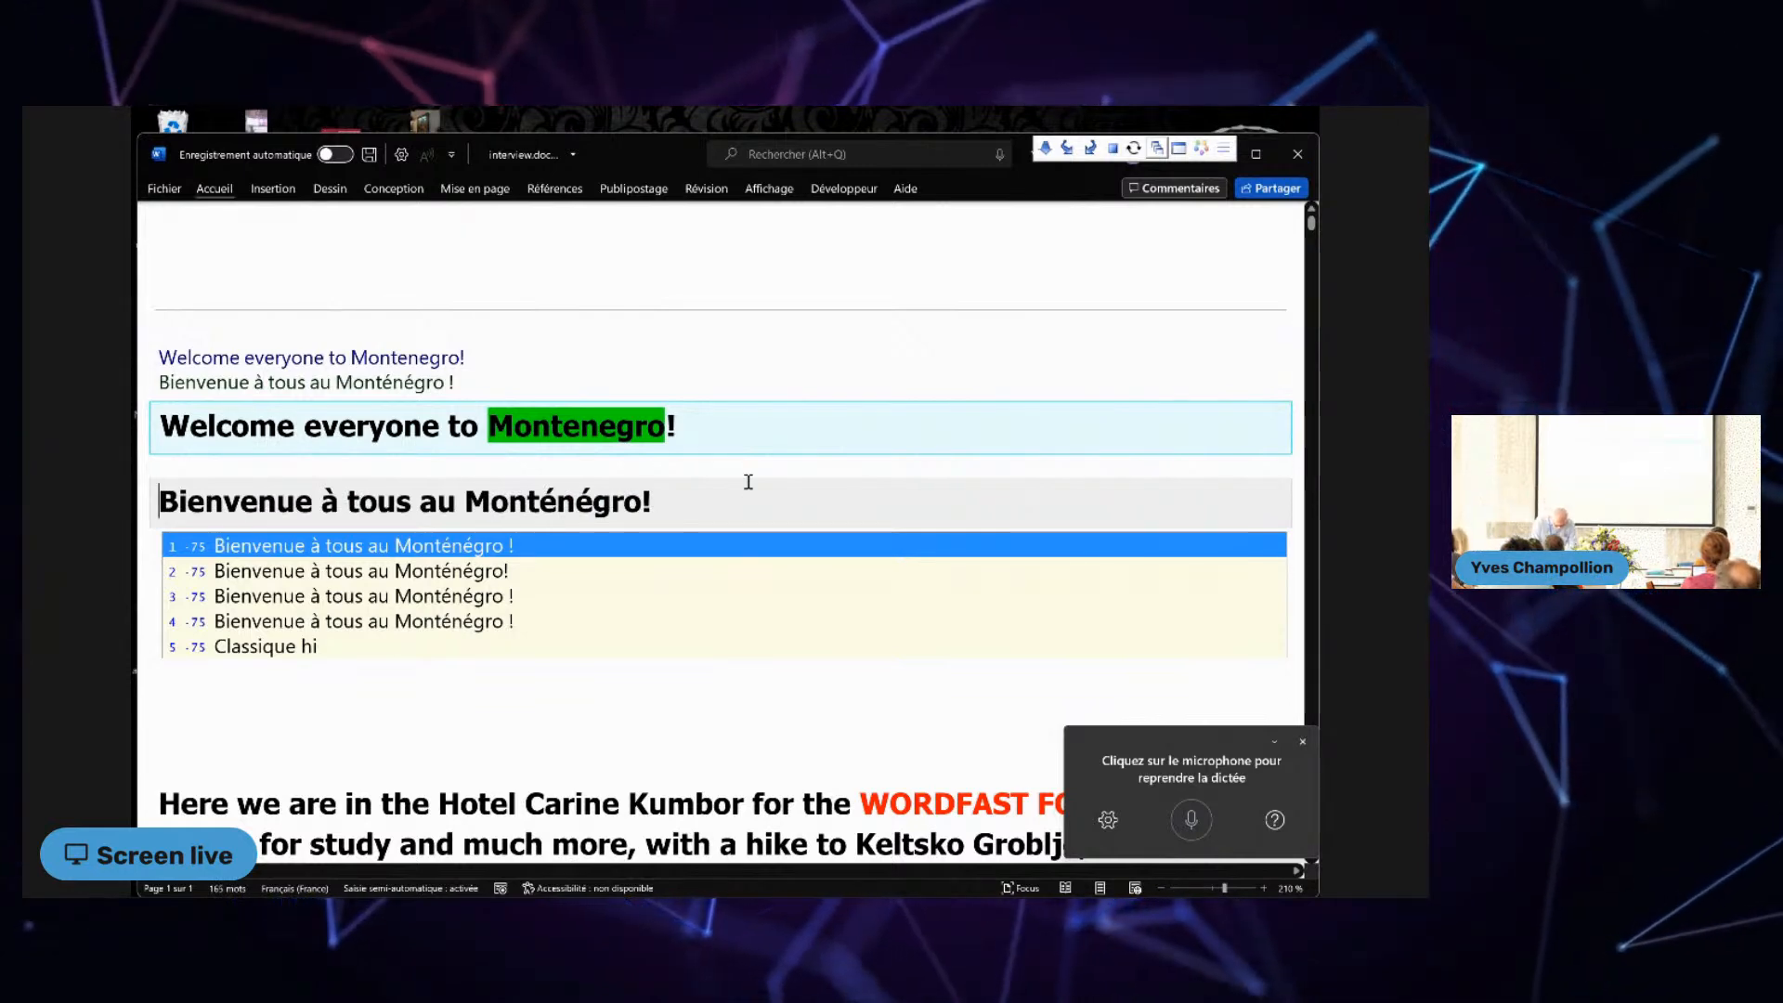
{"action": "key", "text": "alt"}
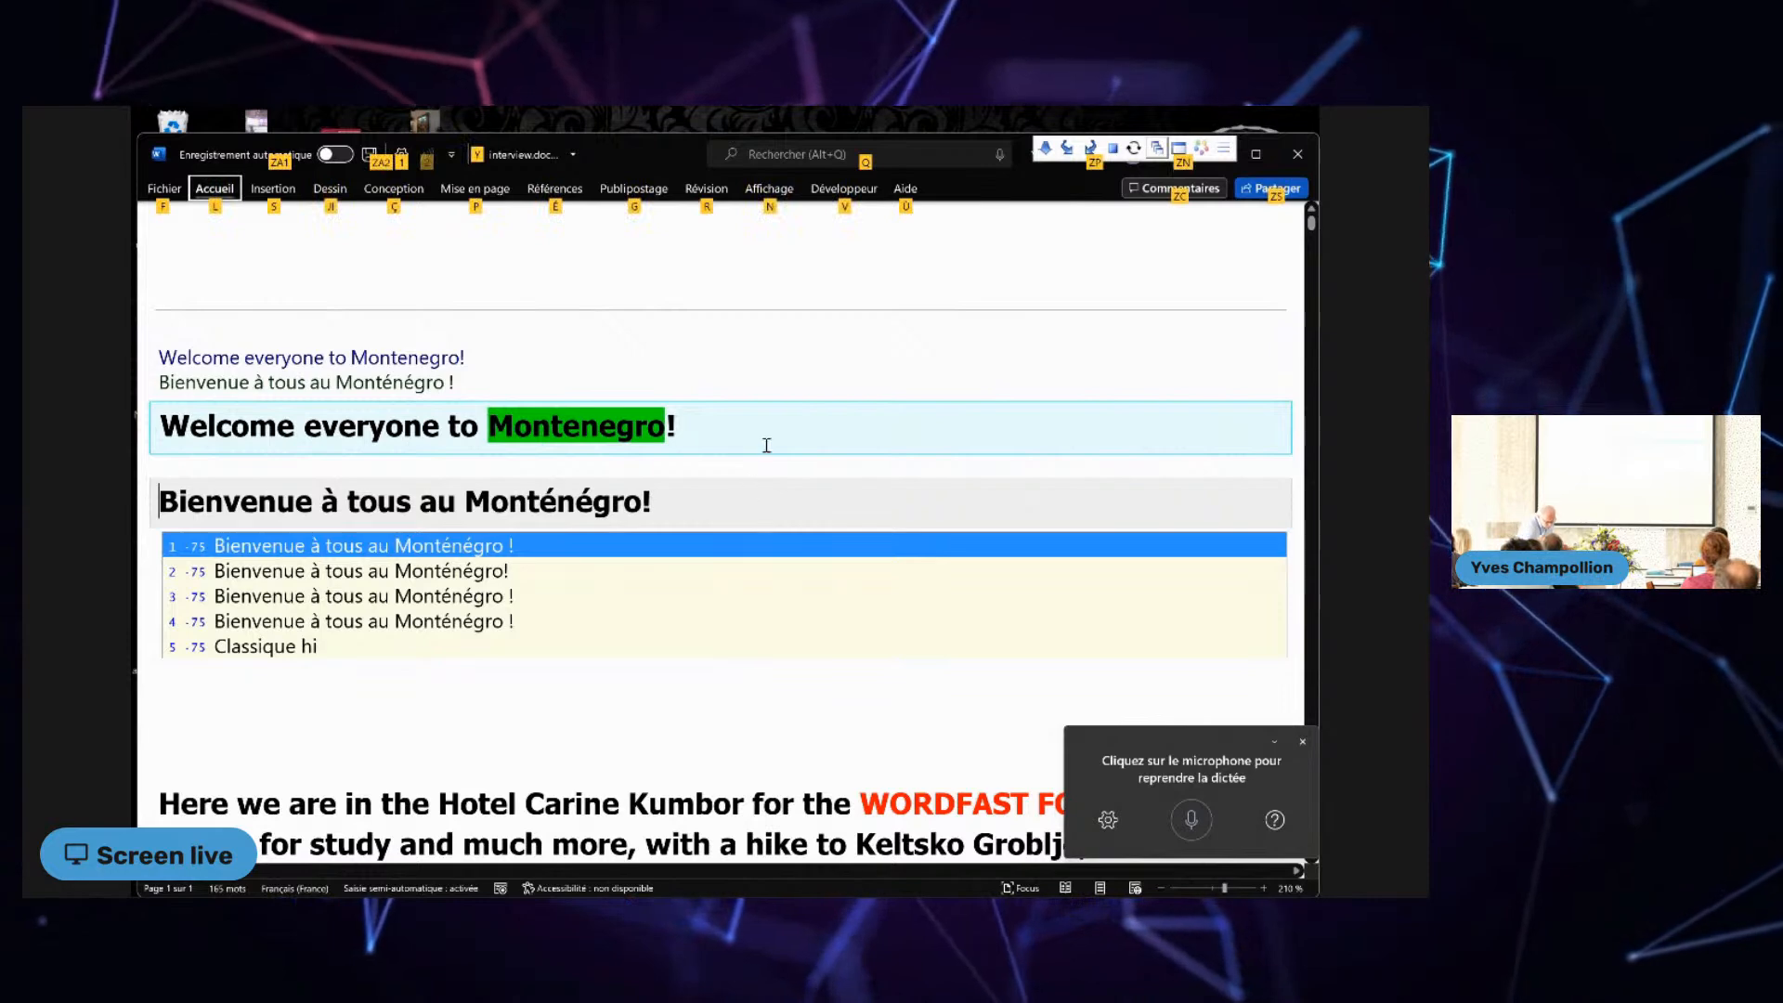
{"action": "left_click", "coordinate": [668, 502]}
{"action": "key", "text": "alt"}
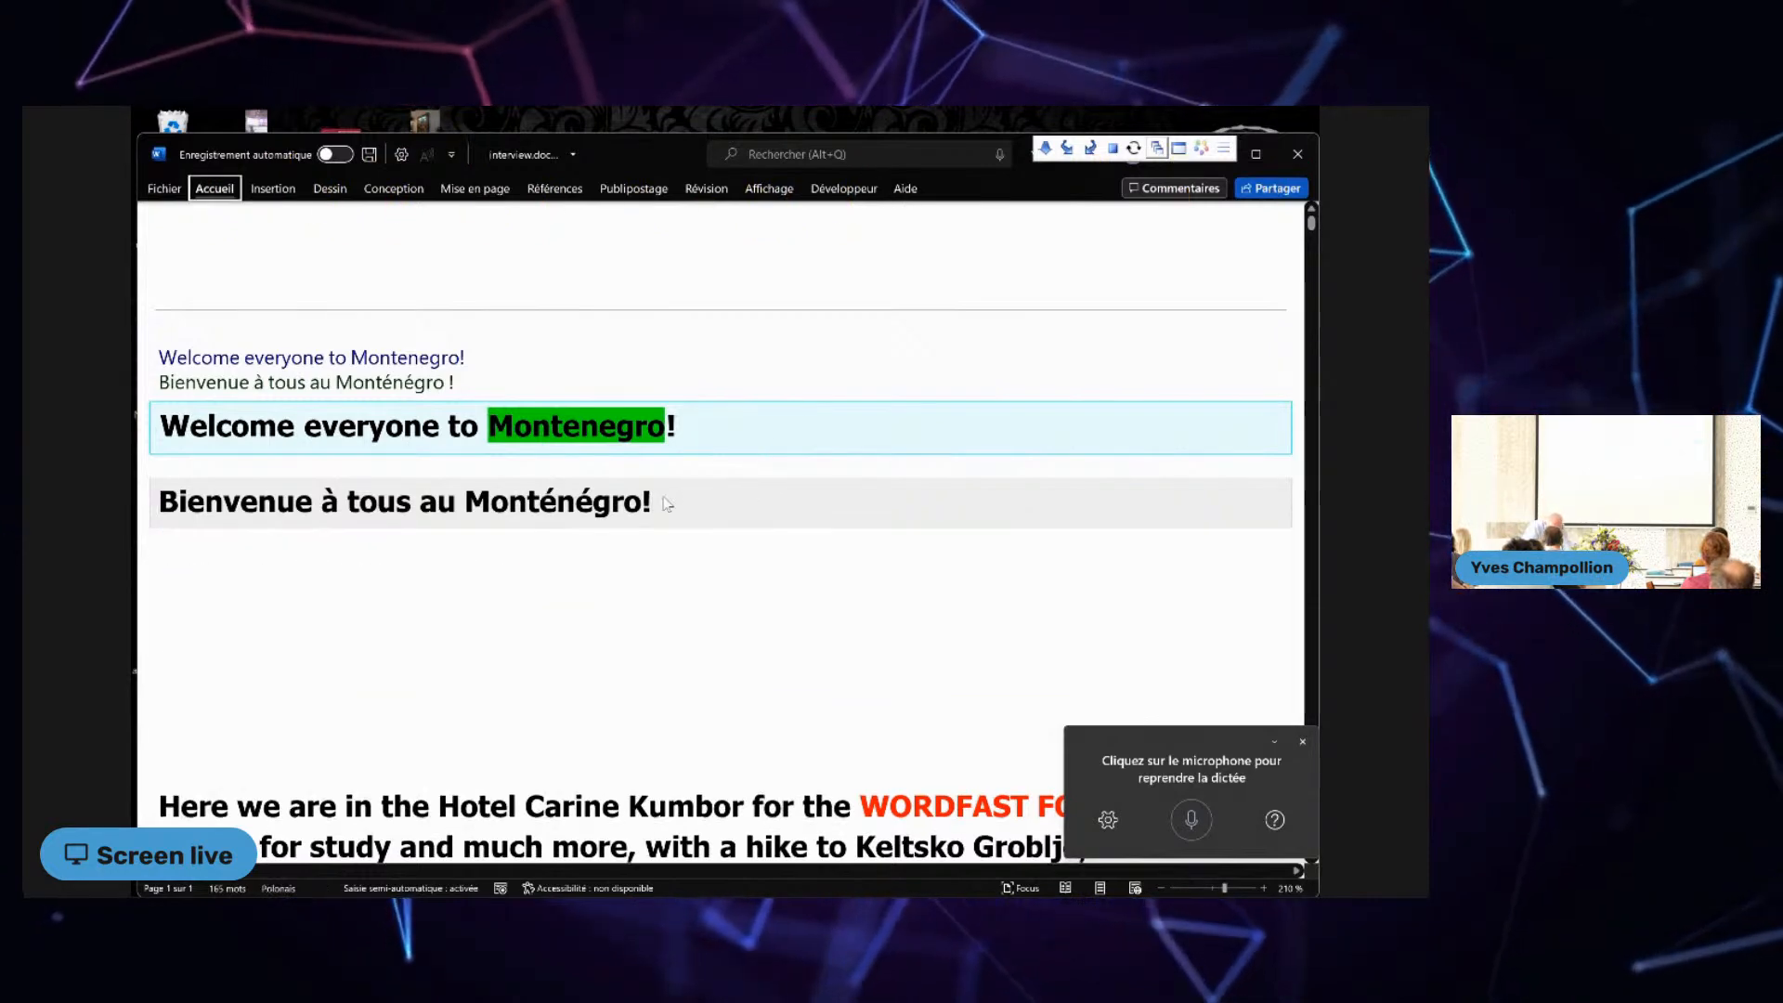
{"action": "key", "text": "Down"}
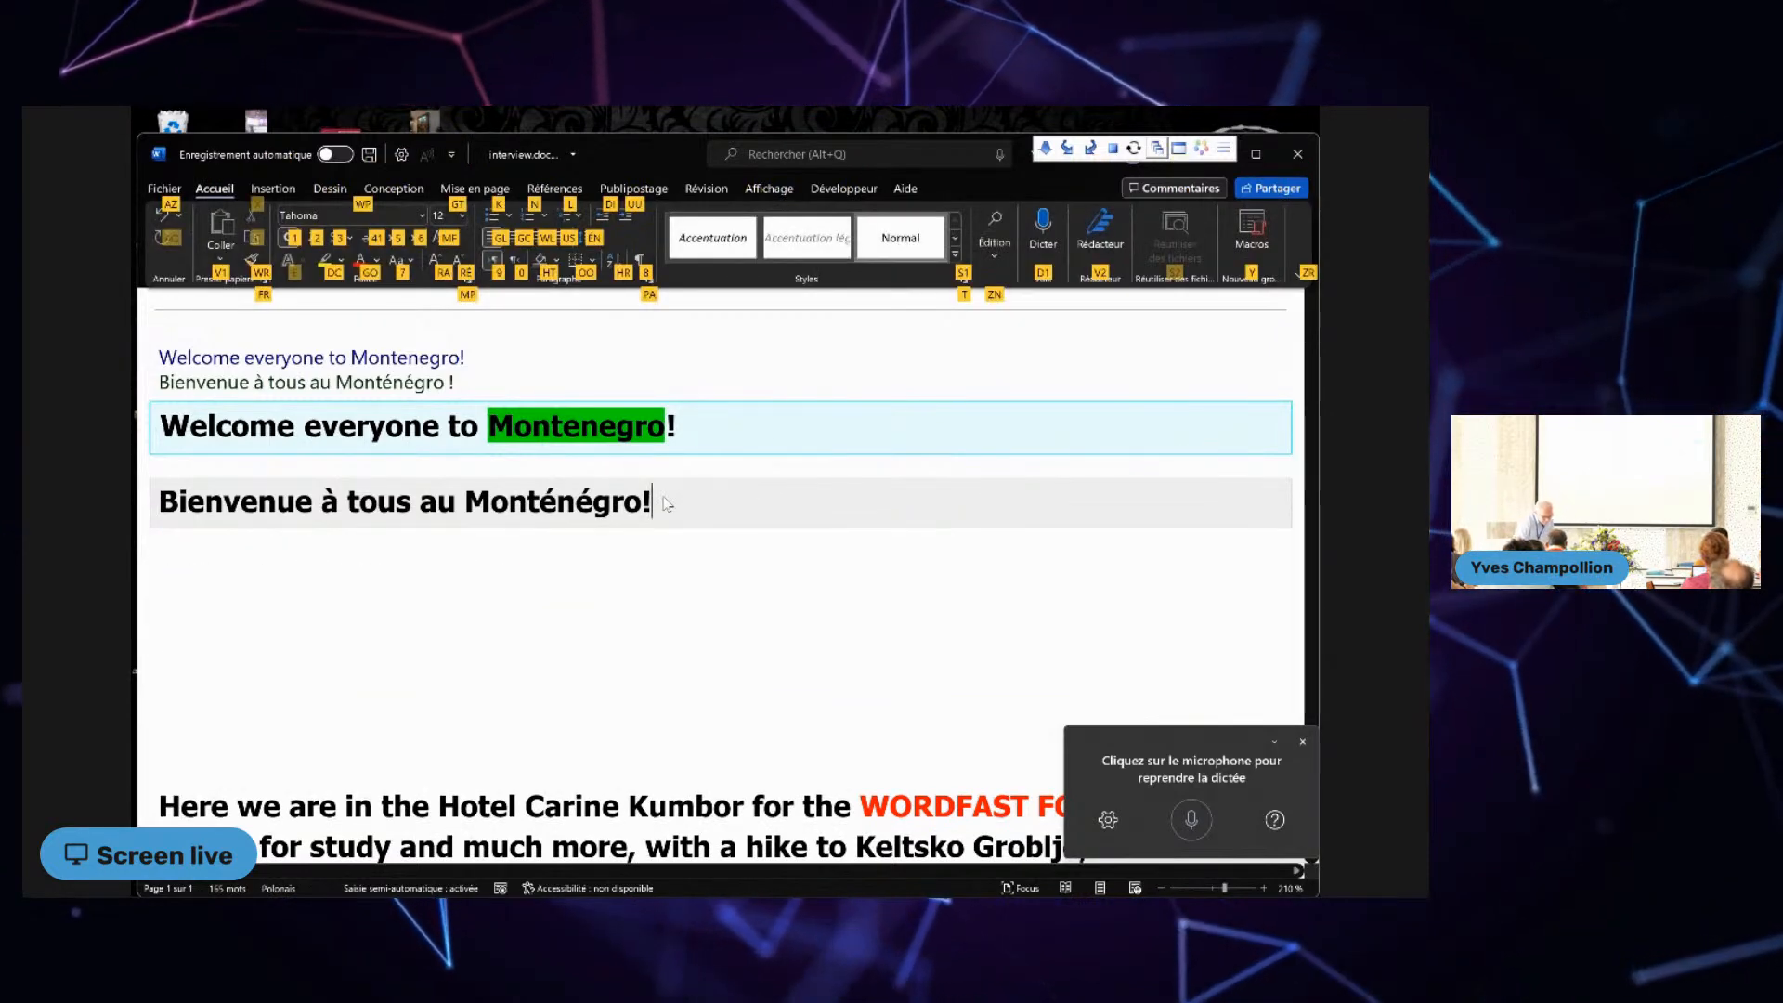
{"action": "left_click", "coordinate": [685, 488]}
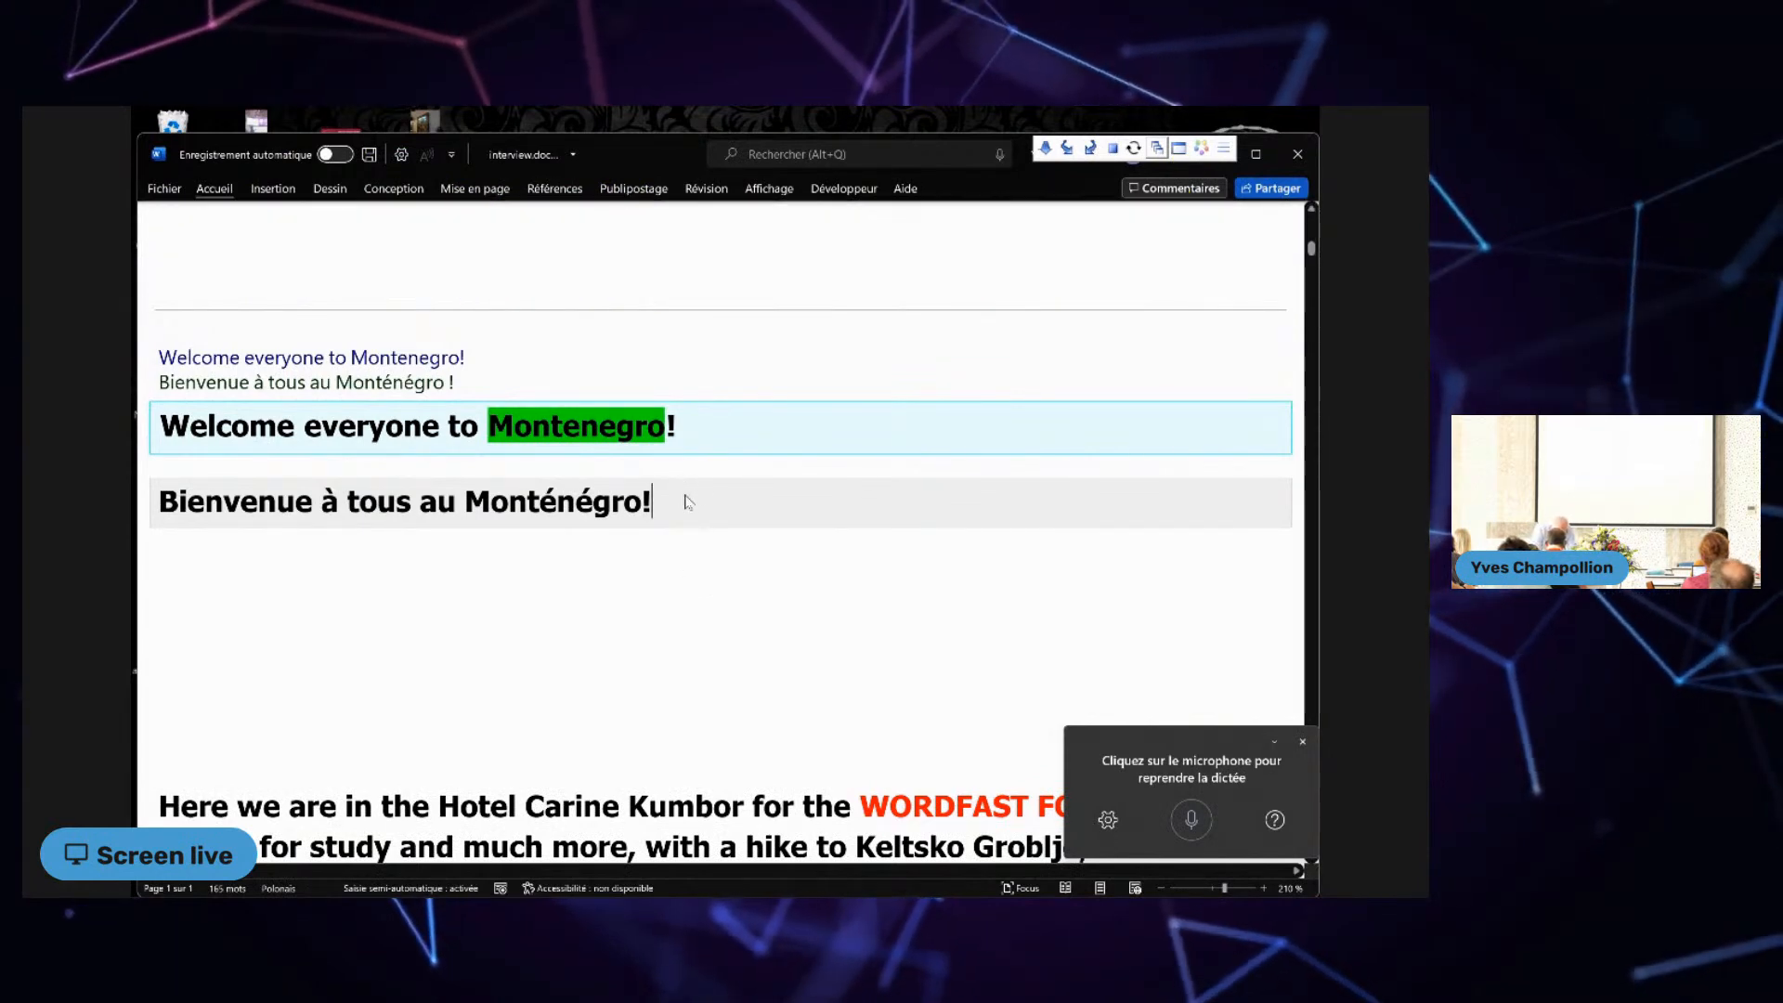
{"action": "key", "text": "alt+Down"}
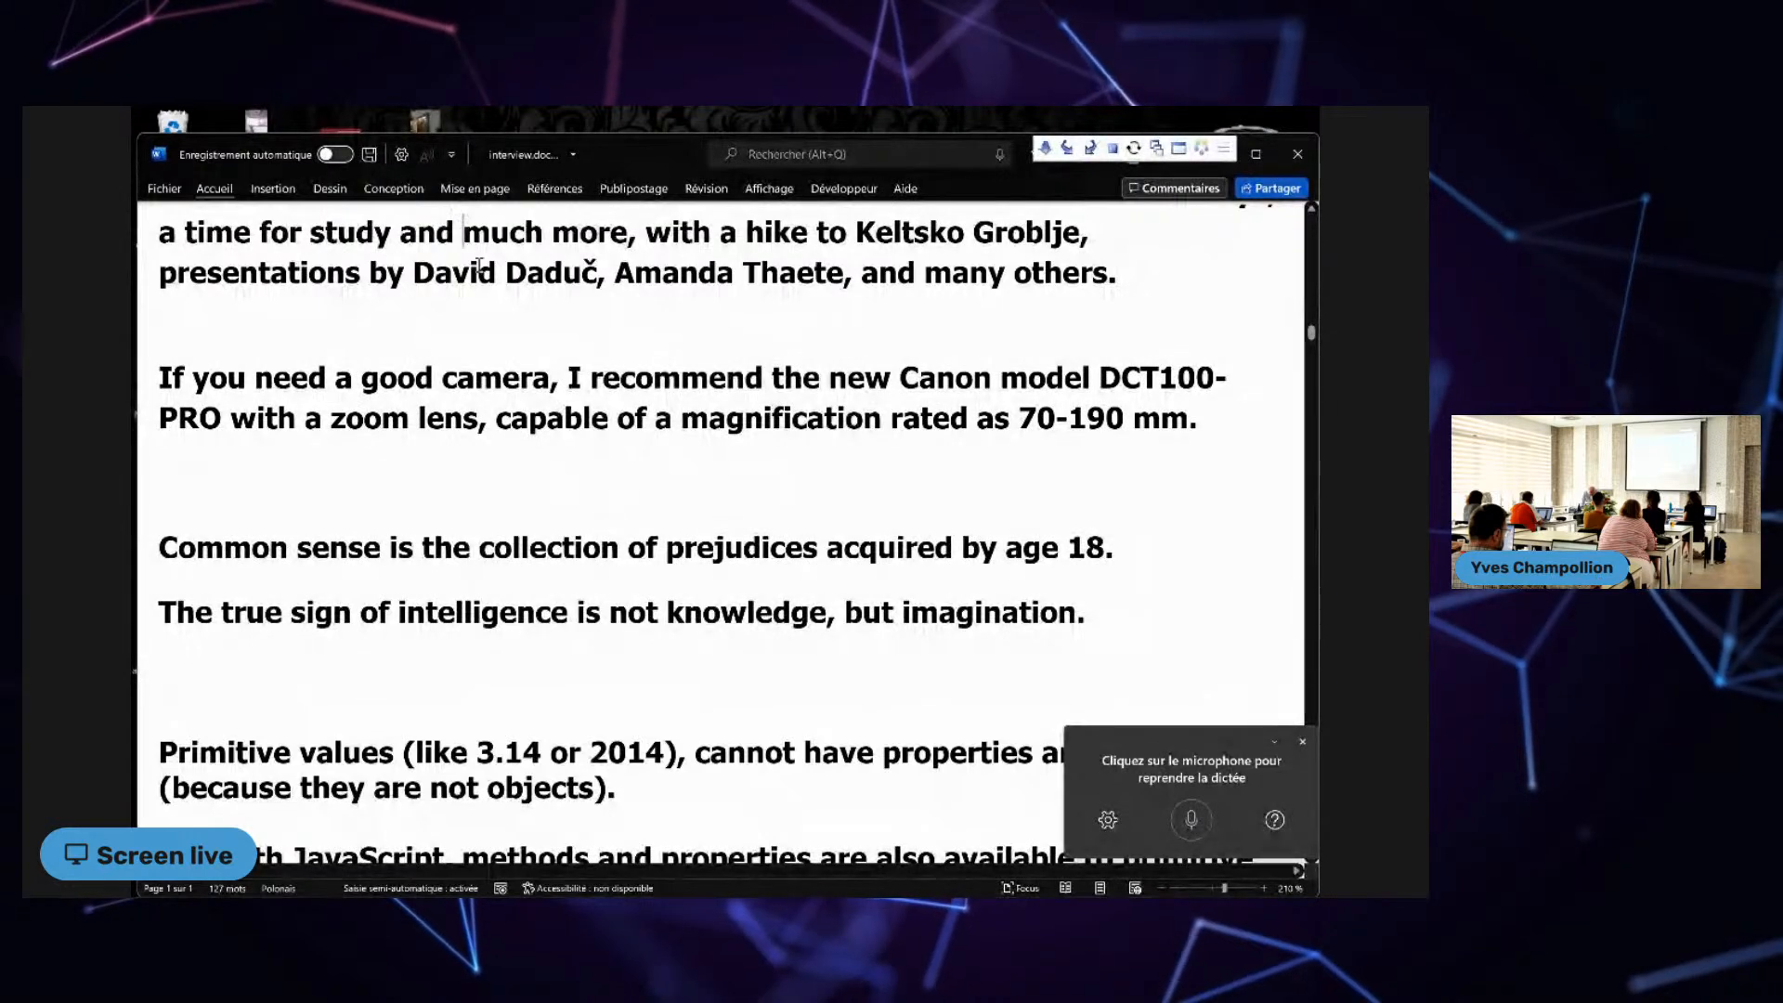
Step: Try dictating into the target of the "Here we are in the Hotel Carine Kumbor" segment and clear the dictated text
{"action": "scroll", "coordinate": [480, 265], "scroll_direction": "up", "scroll_amount": 2}
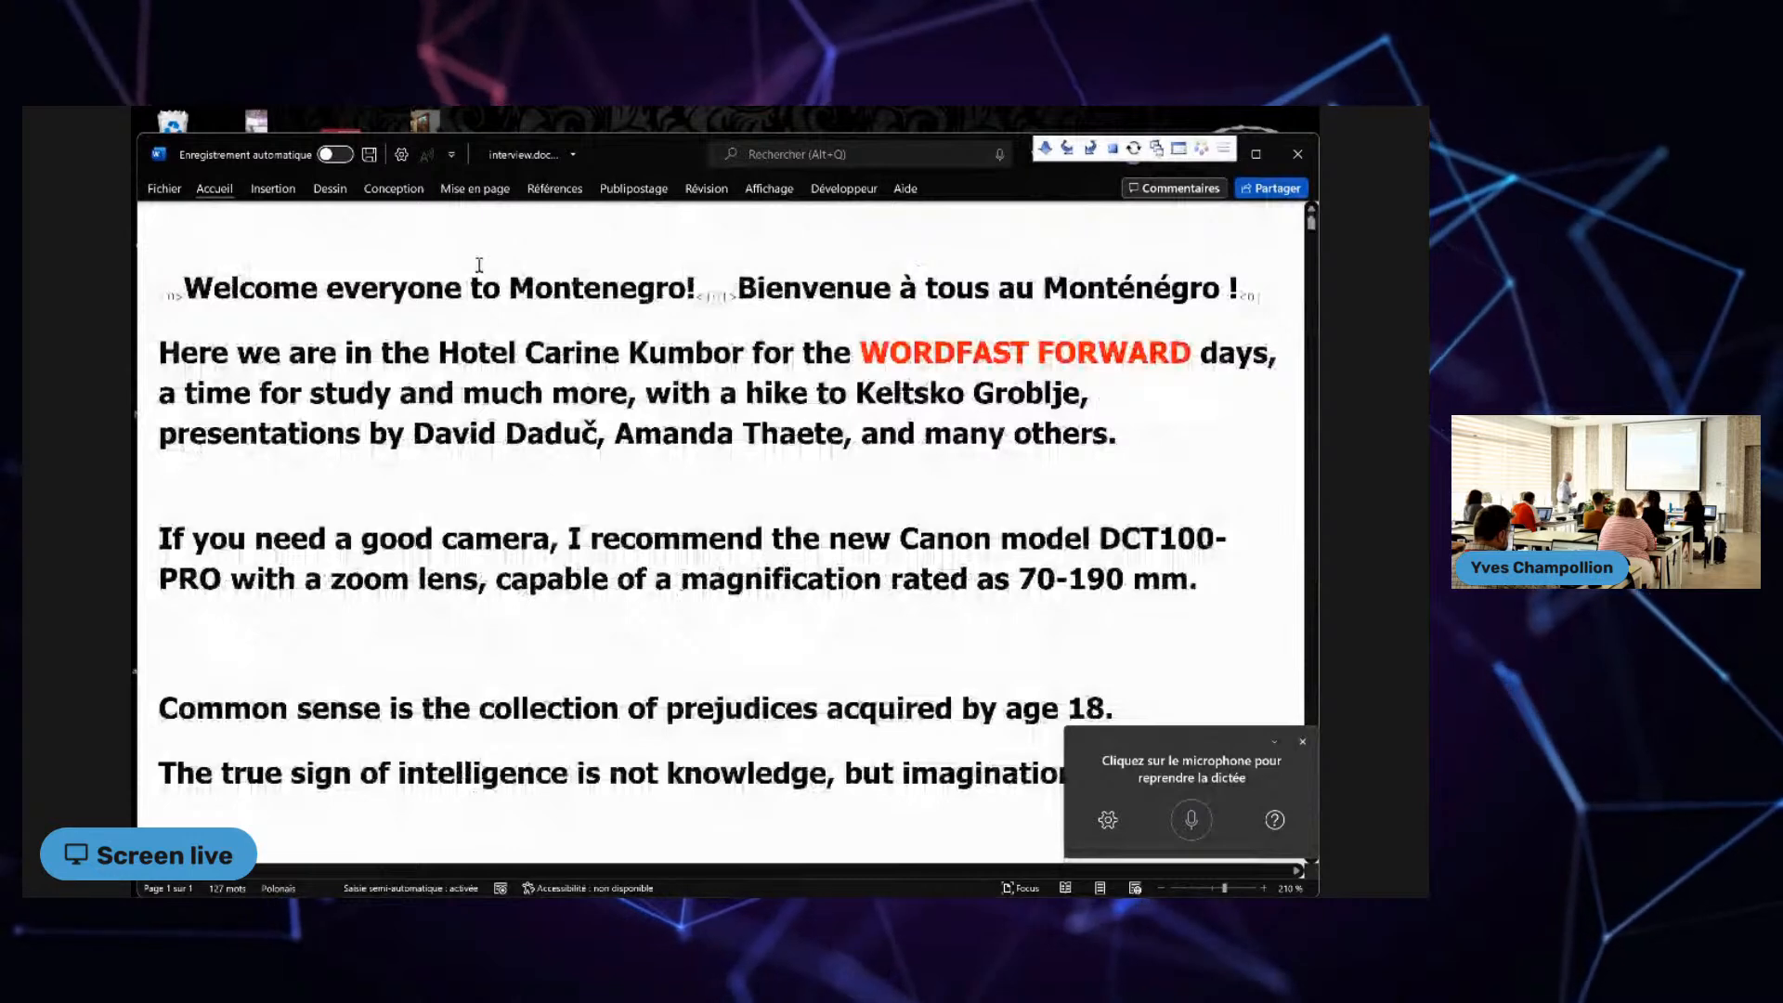
{"action": "key", "text": "alt+Down"}
{"action": "key", "text": "super+h"}
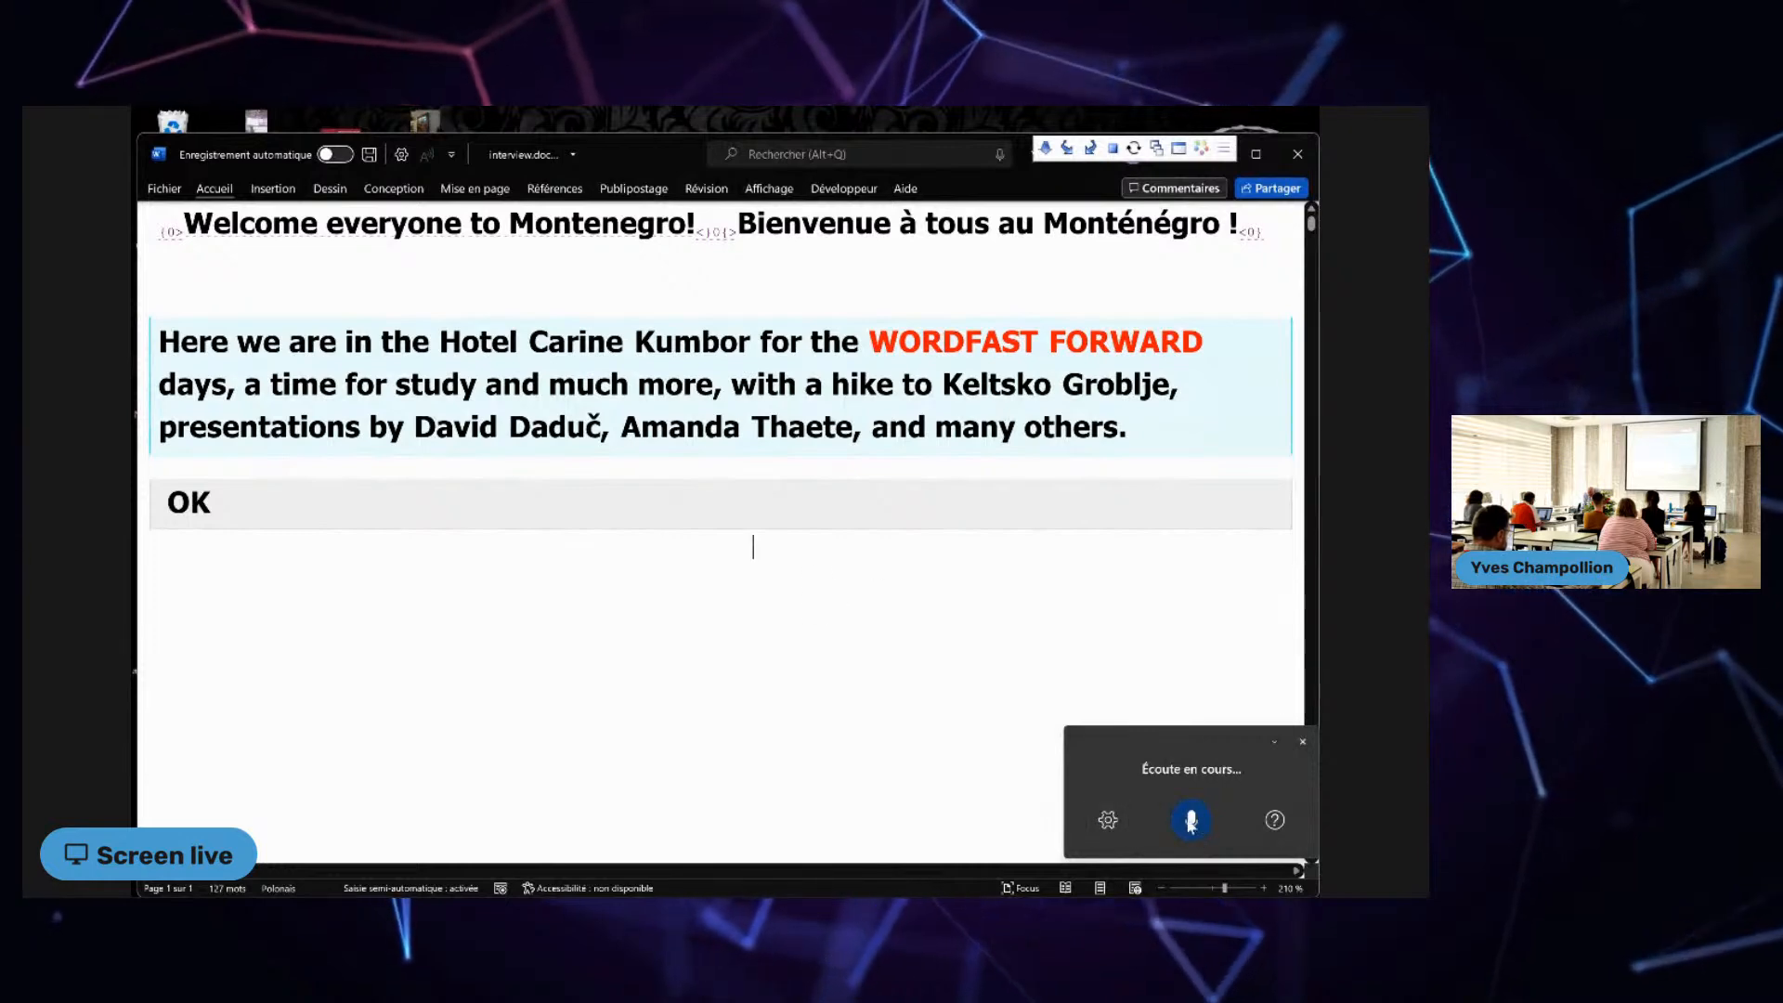
{"action": "left_click", "coordinate": [1193, 825]}
{"action": "left_click", "coordinate": [298, 504]}
{"action": "key", "text": "BackSpace"}
{"action": "key", "text": "BackSpace"}
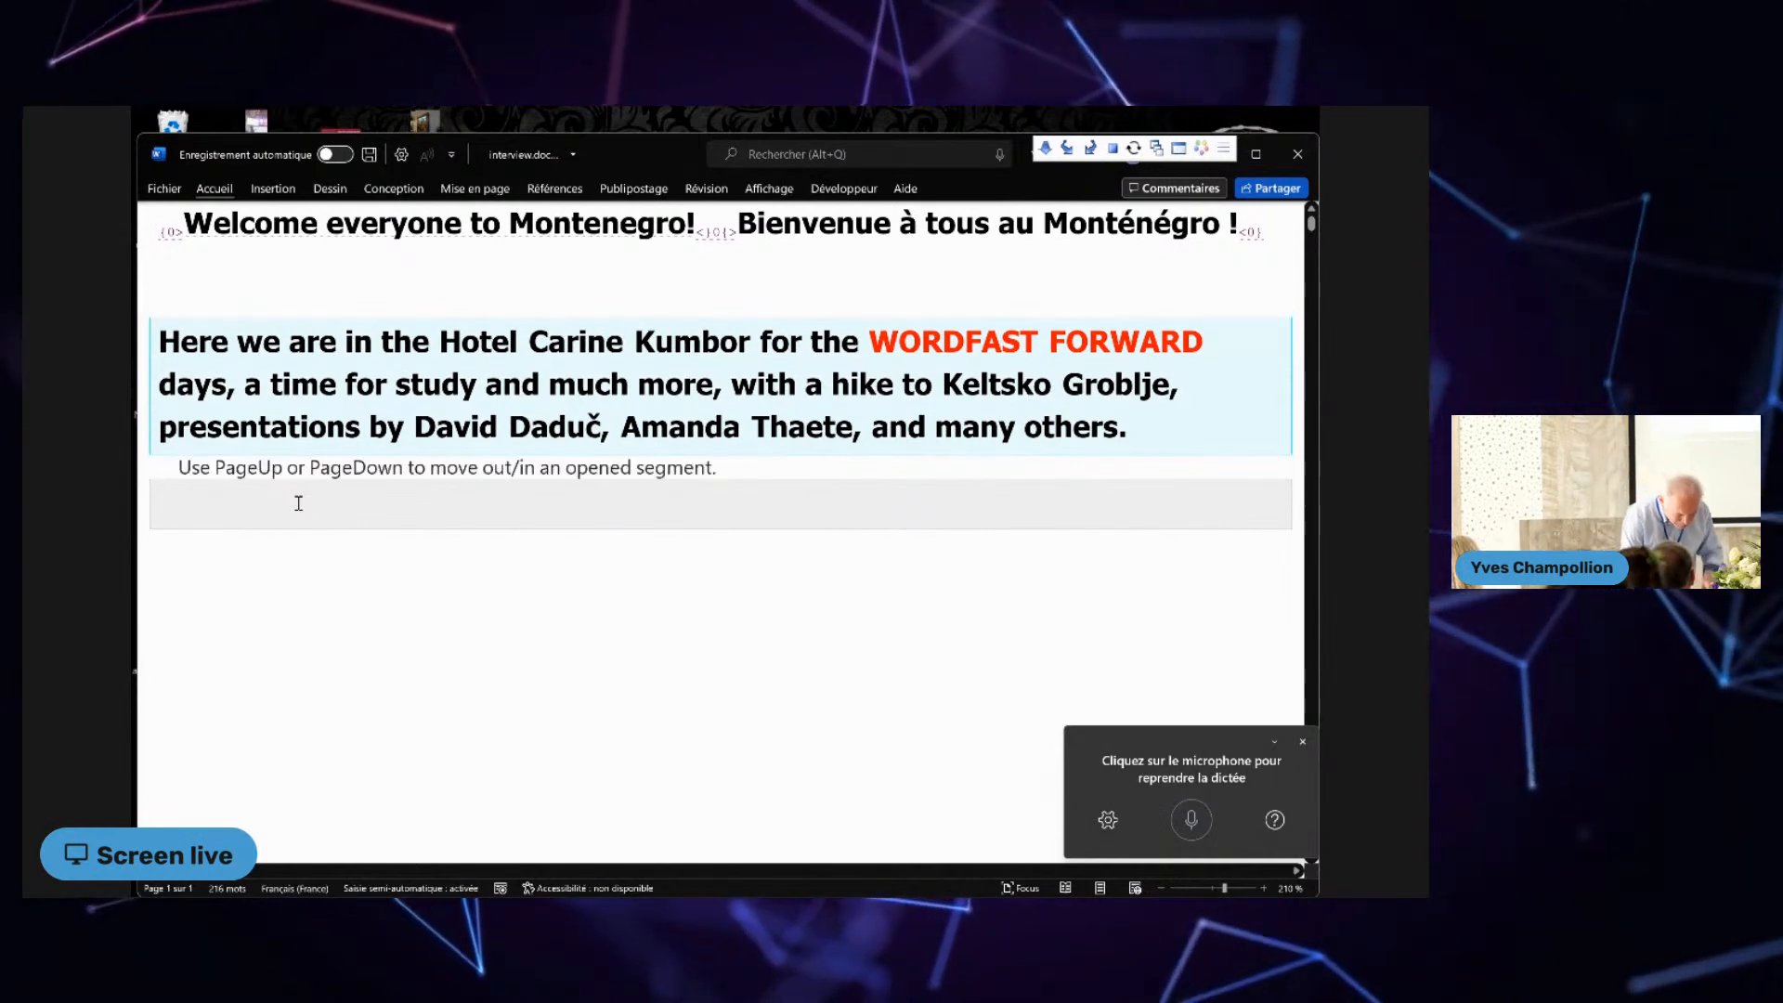
Step: Close the hotel segment and restore it to unsegmented, source-only text
{"action": "key", "text": "alt+Delete"}
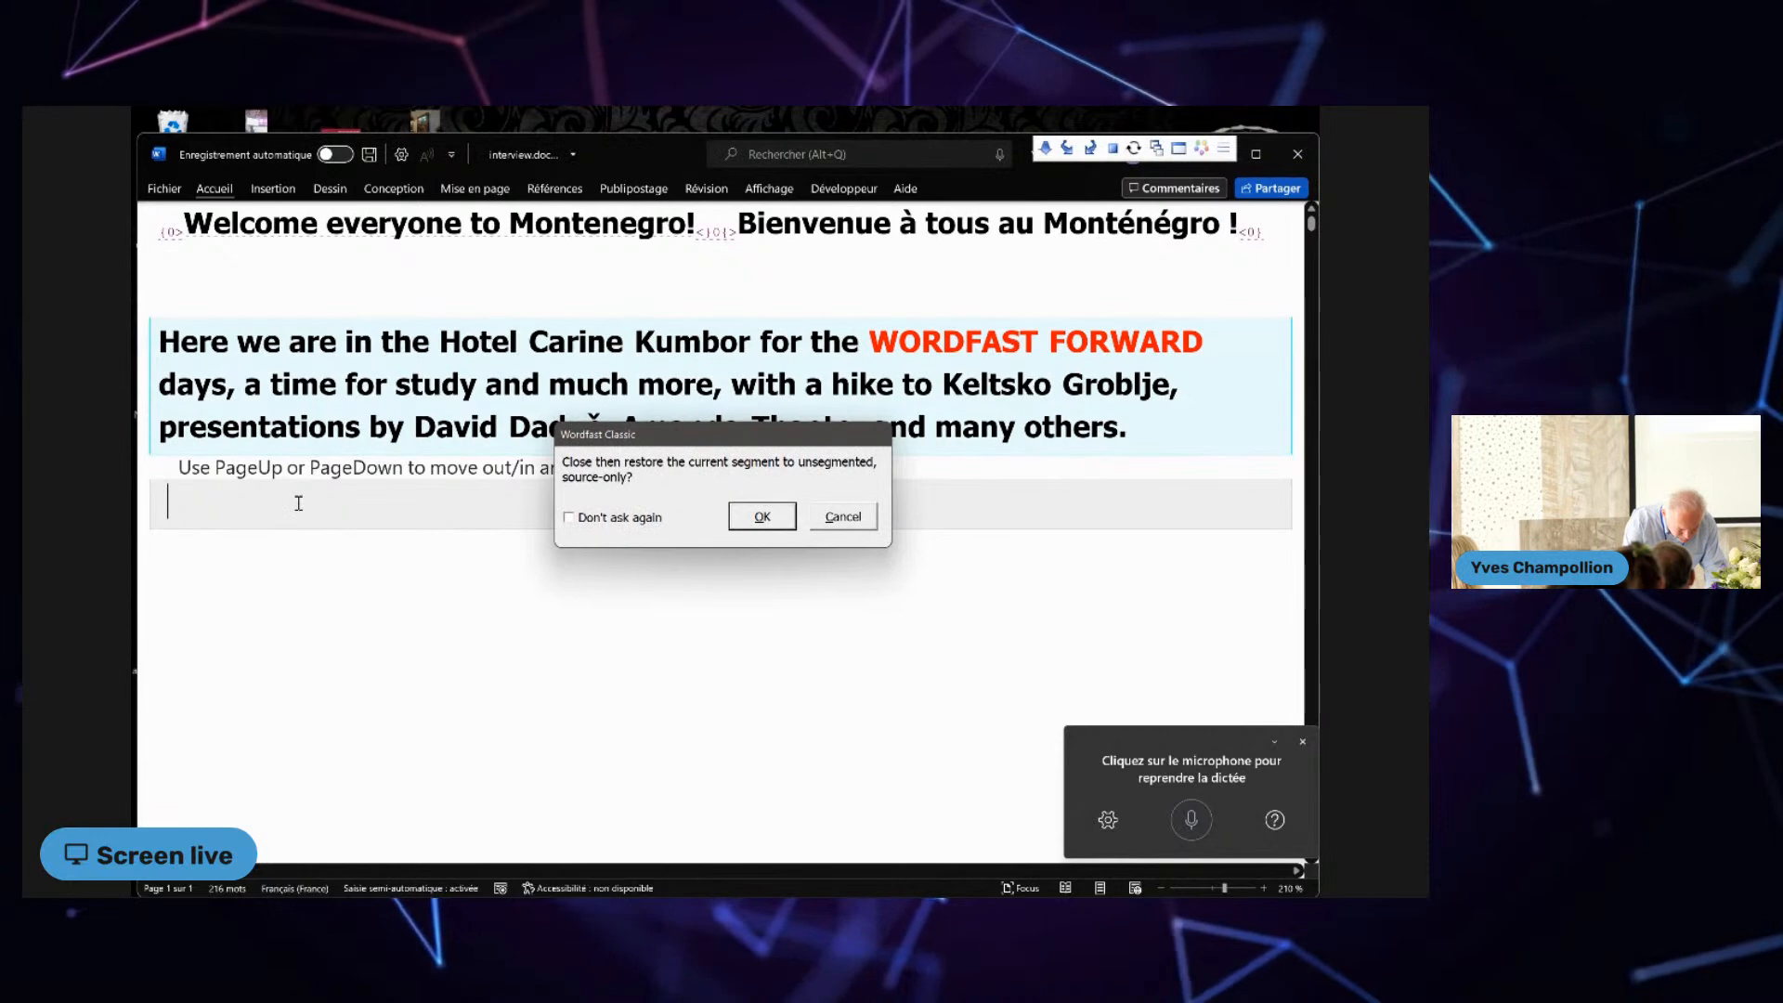
{"action": "key", "text": "Return"}
{"action": "key", "text": "Up"}
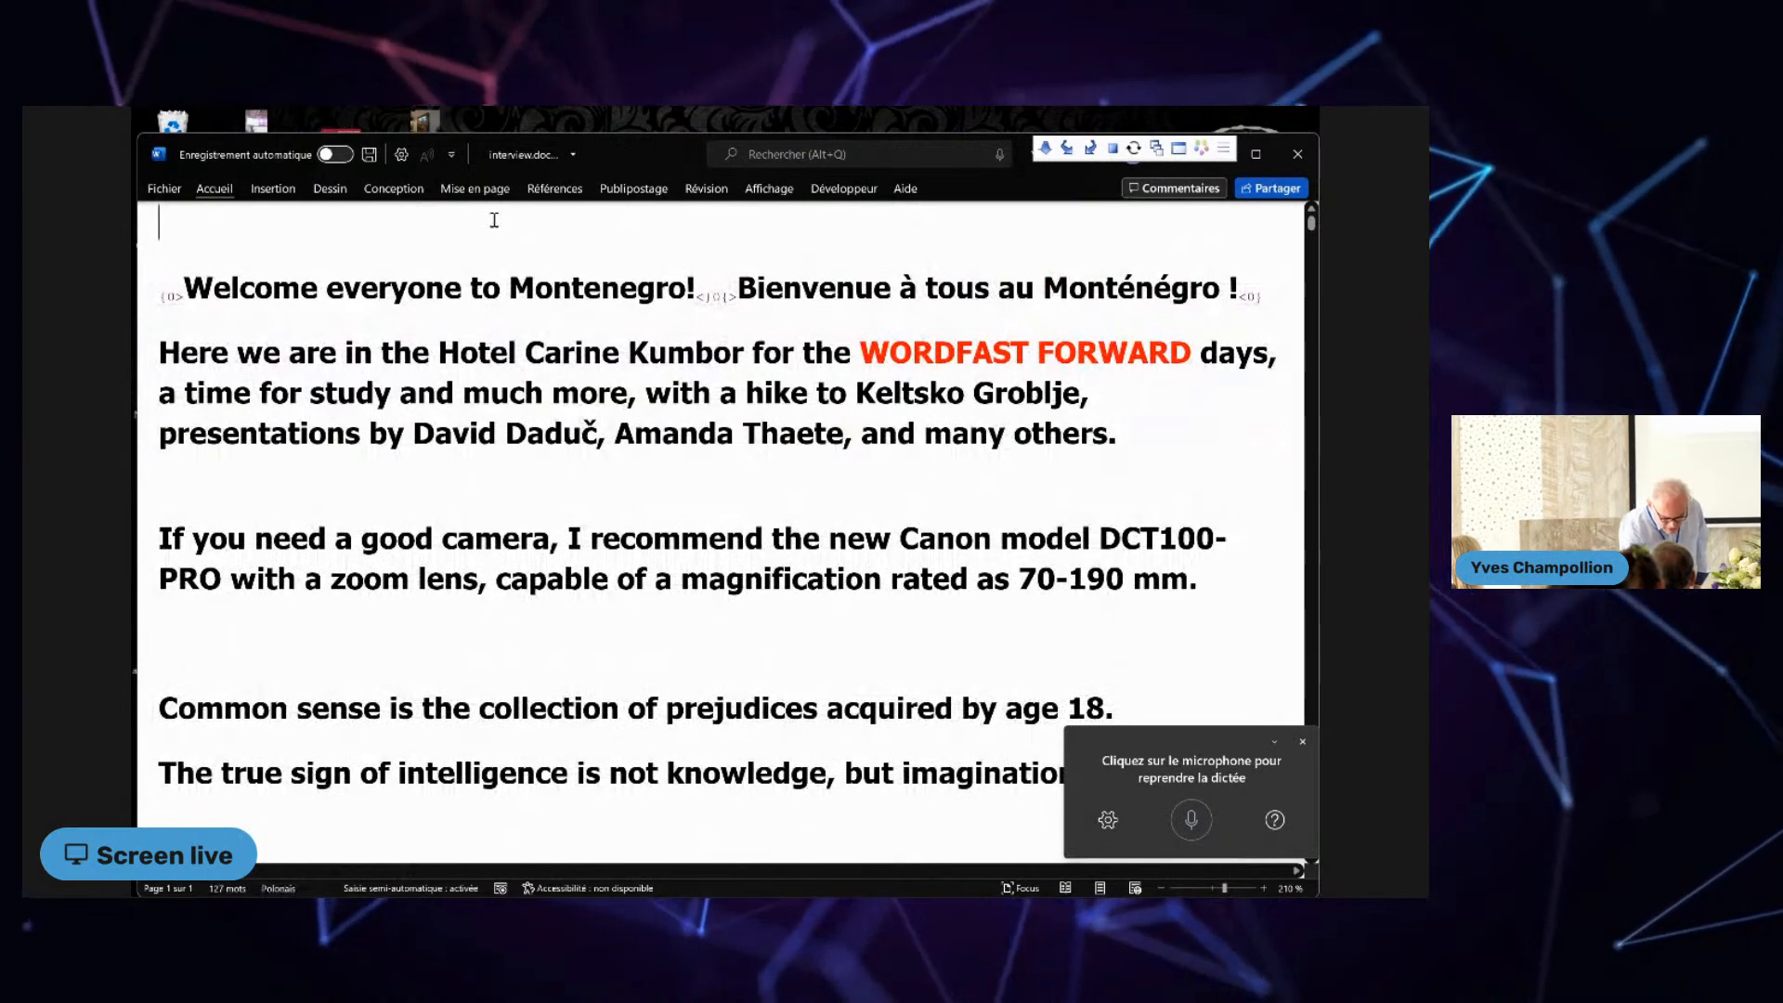
Step: Review the dictation command settings in the Wordfast Classic setup
{"action": "left_click", "coordinate": [1199, 147]}
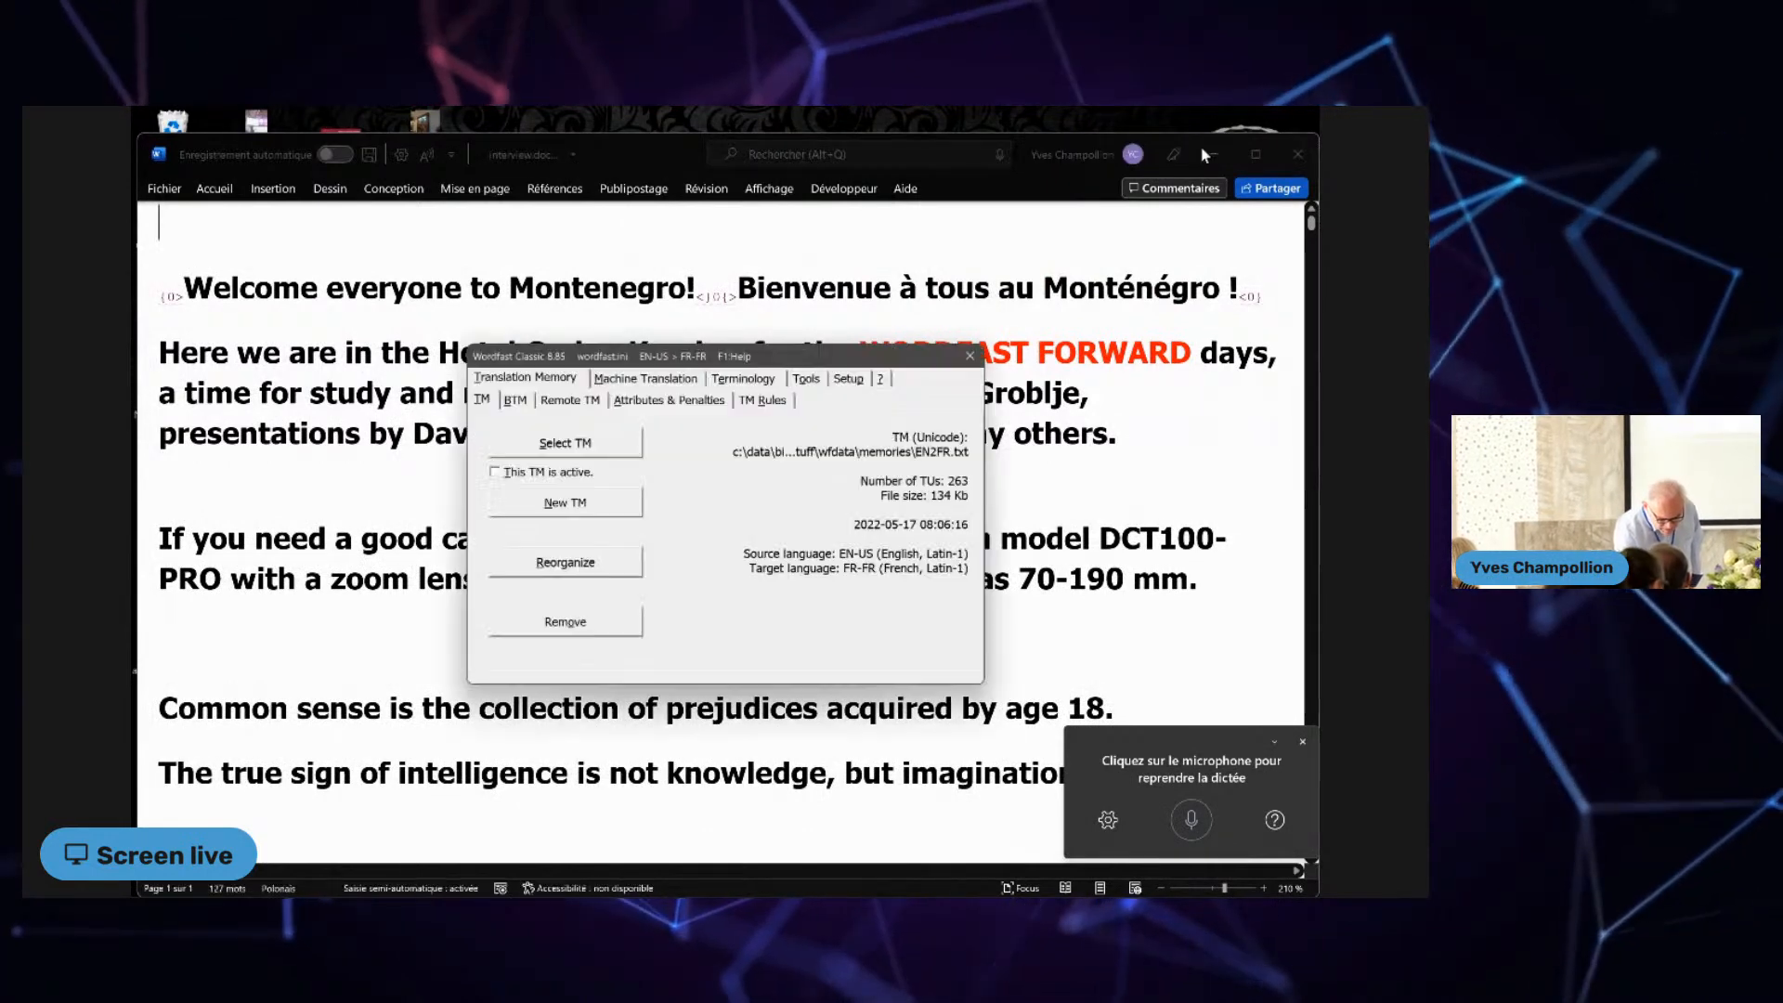
{"action": "left_click", "coordinate": [854, 374]}
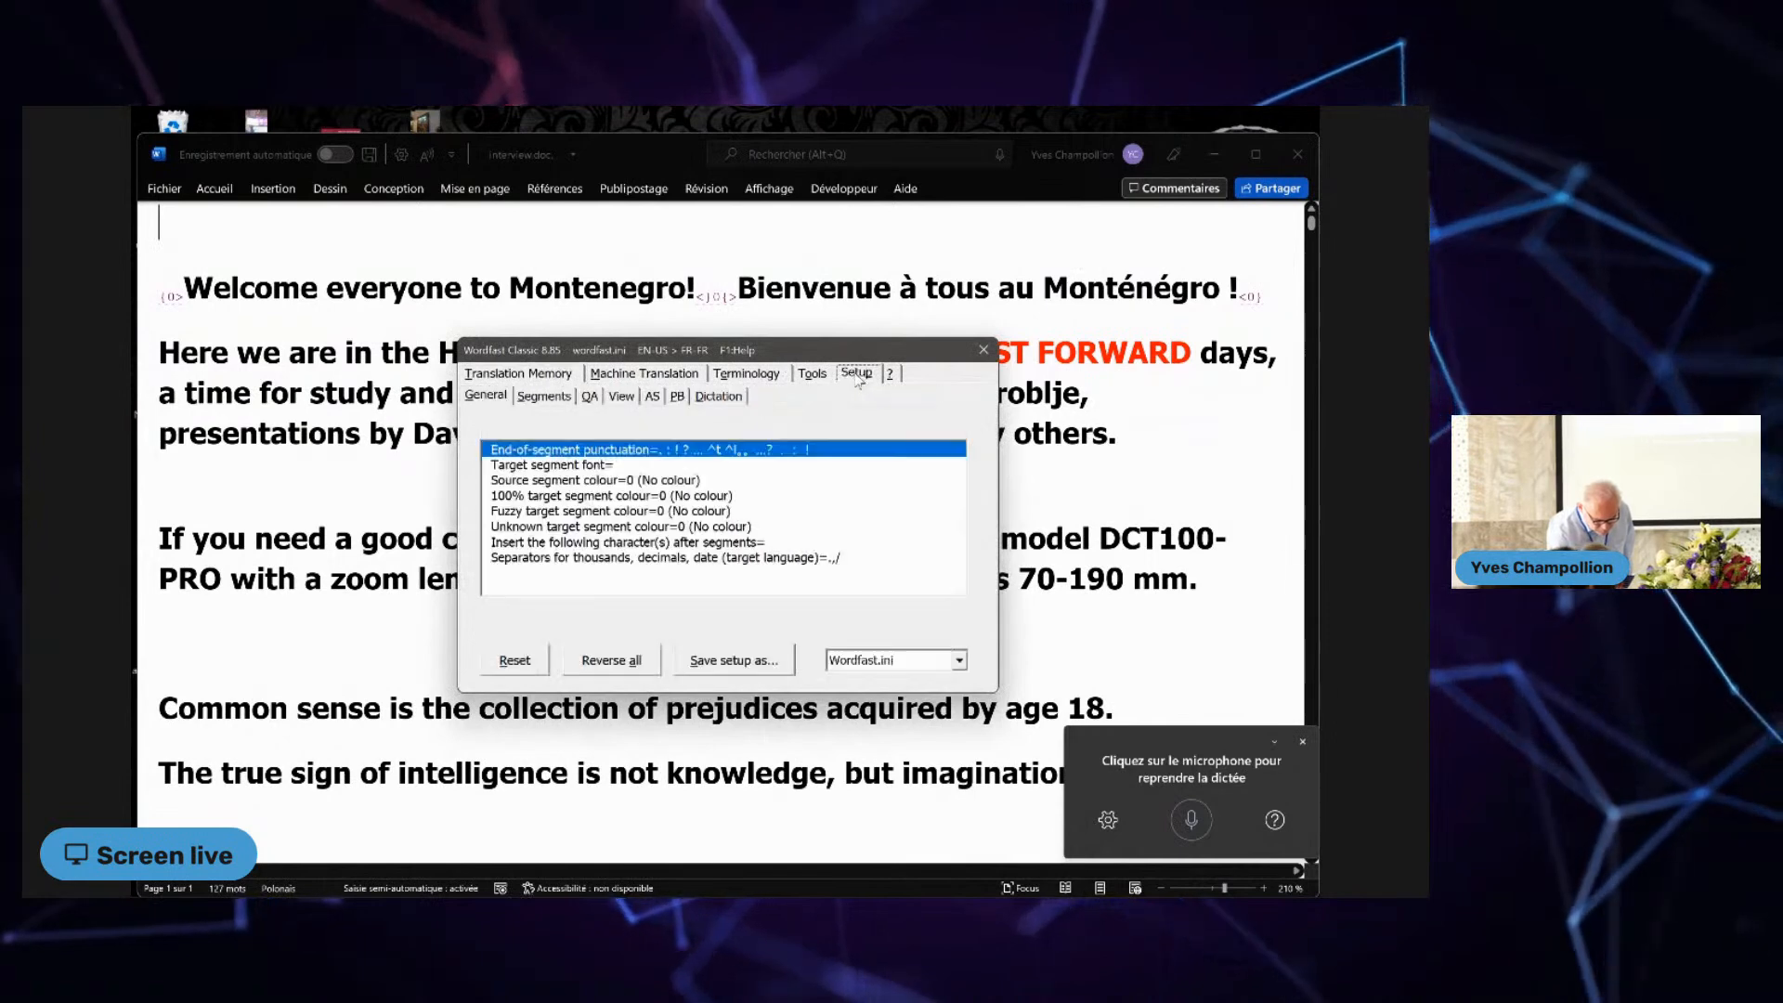
{"action": "left_click", "coordinate": [719, 395]}
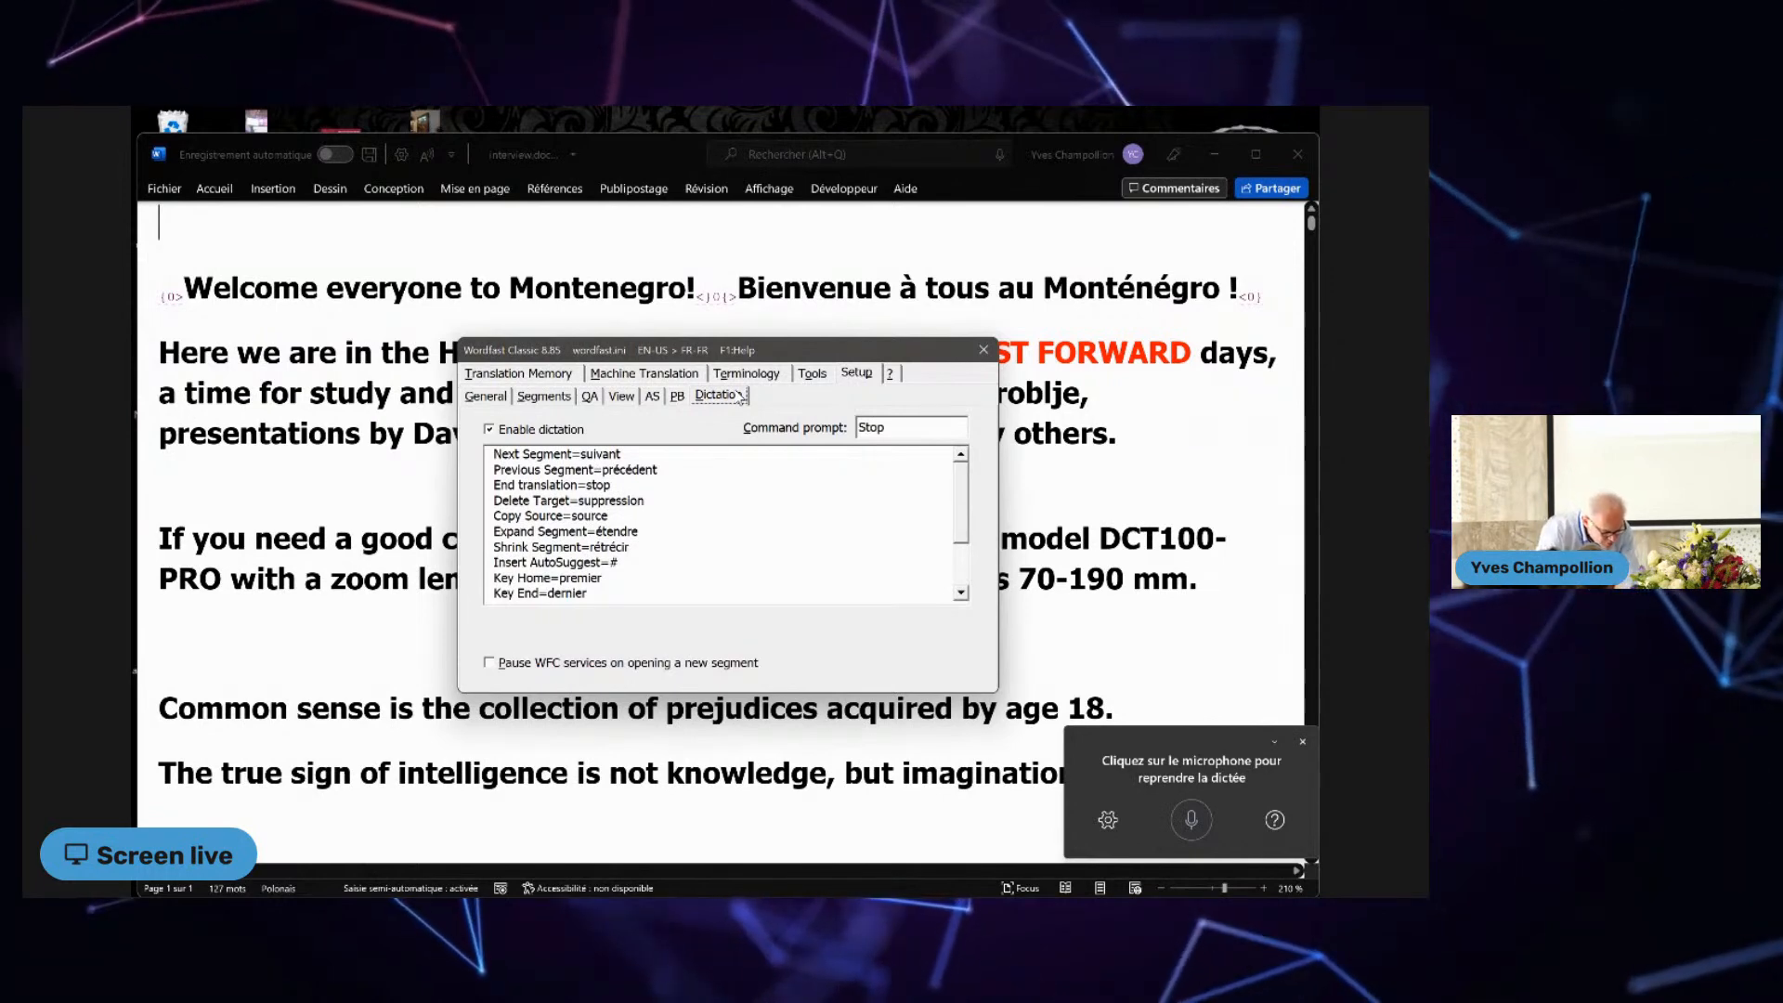
{"action": "key", "text": "Escape"}
Step: Close the document without saving and reopen interview.doc from the recent files
{"action": "left_click", "coordinate": [164, 190]}
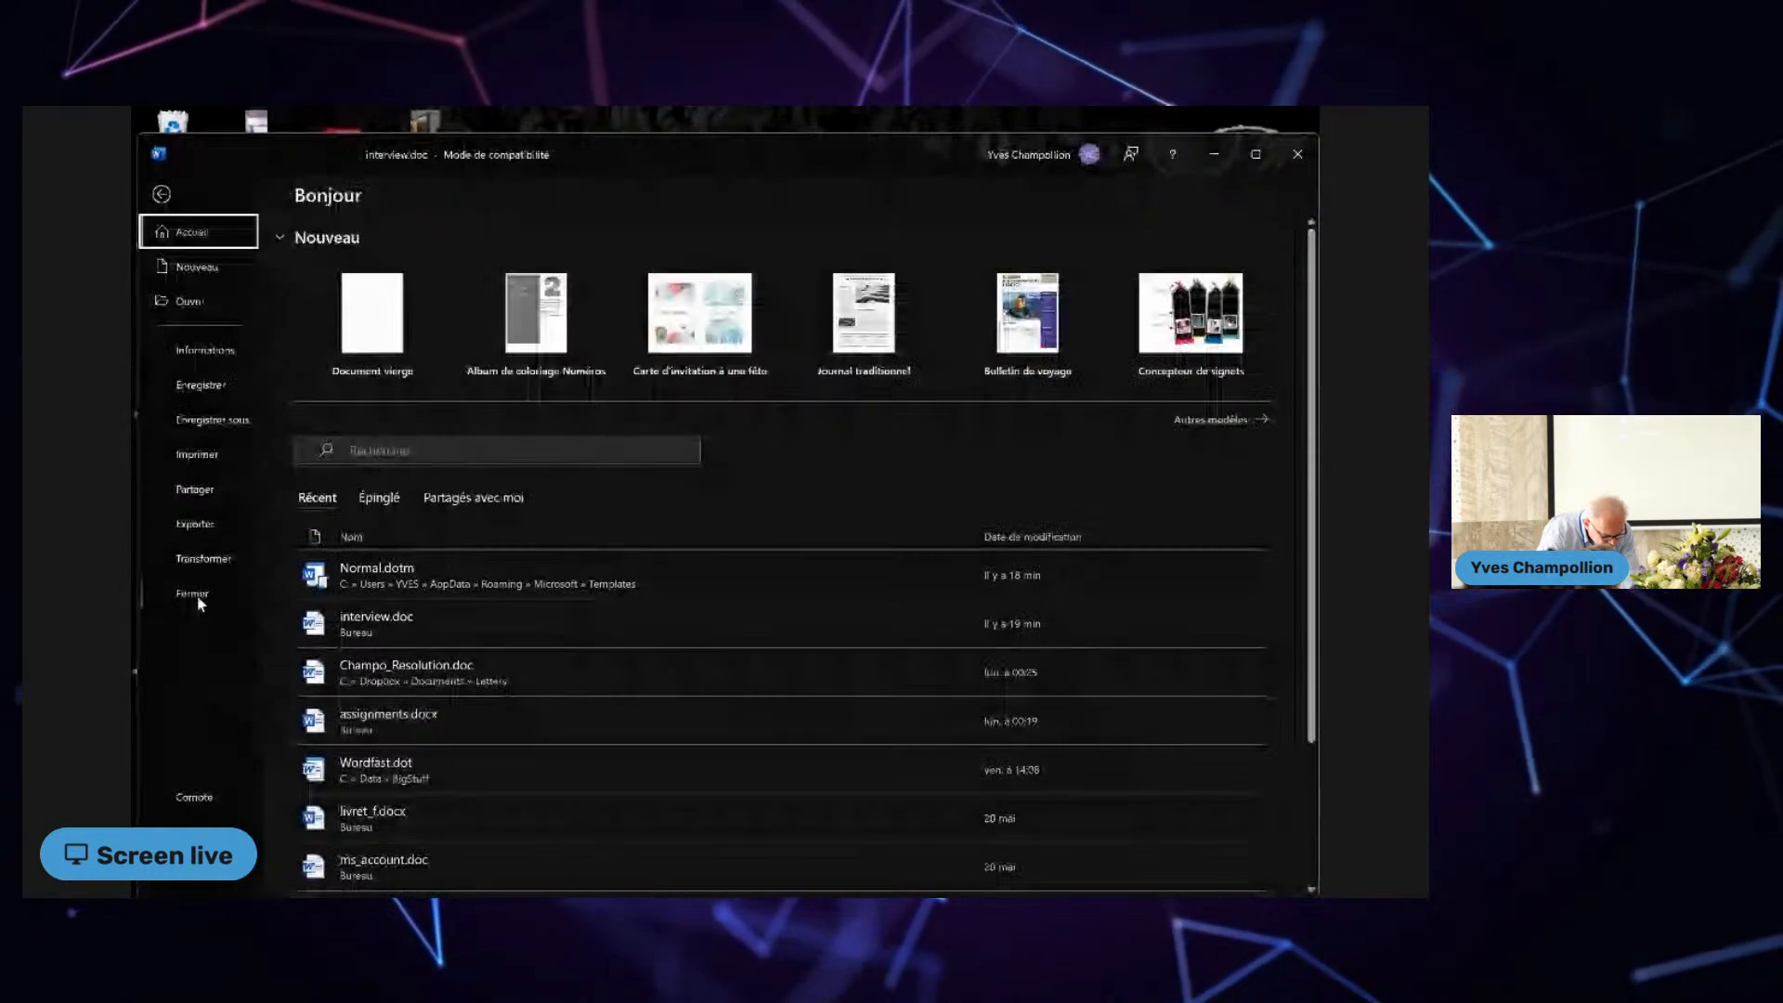
{"action": "left_click", "coordinate": [200, 589]}
{"action": "left_click", "coordinate": [725, 543]}
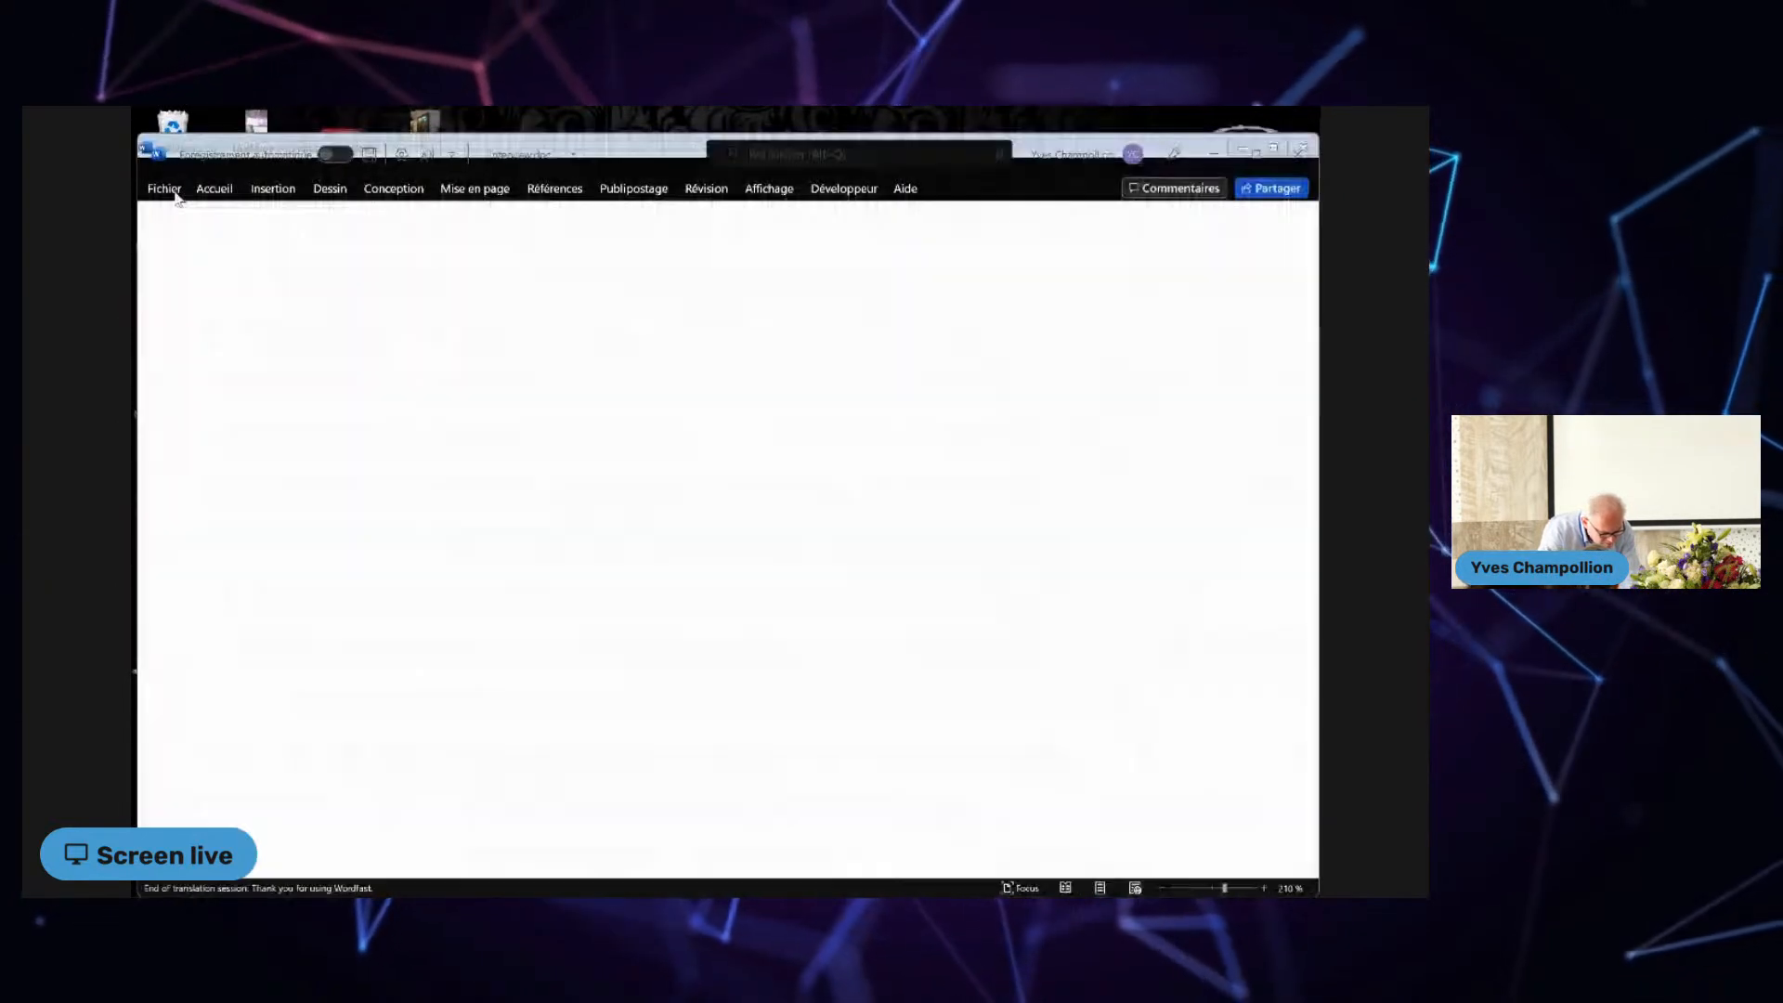
{"action": "left_click", "coordinate": [167, 190]}
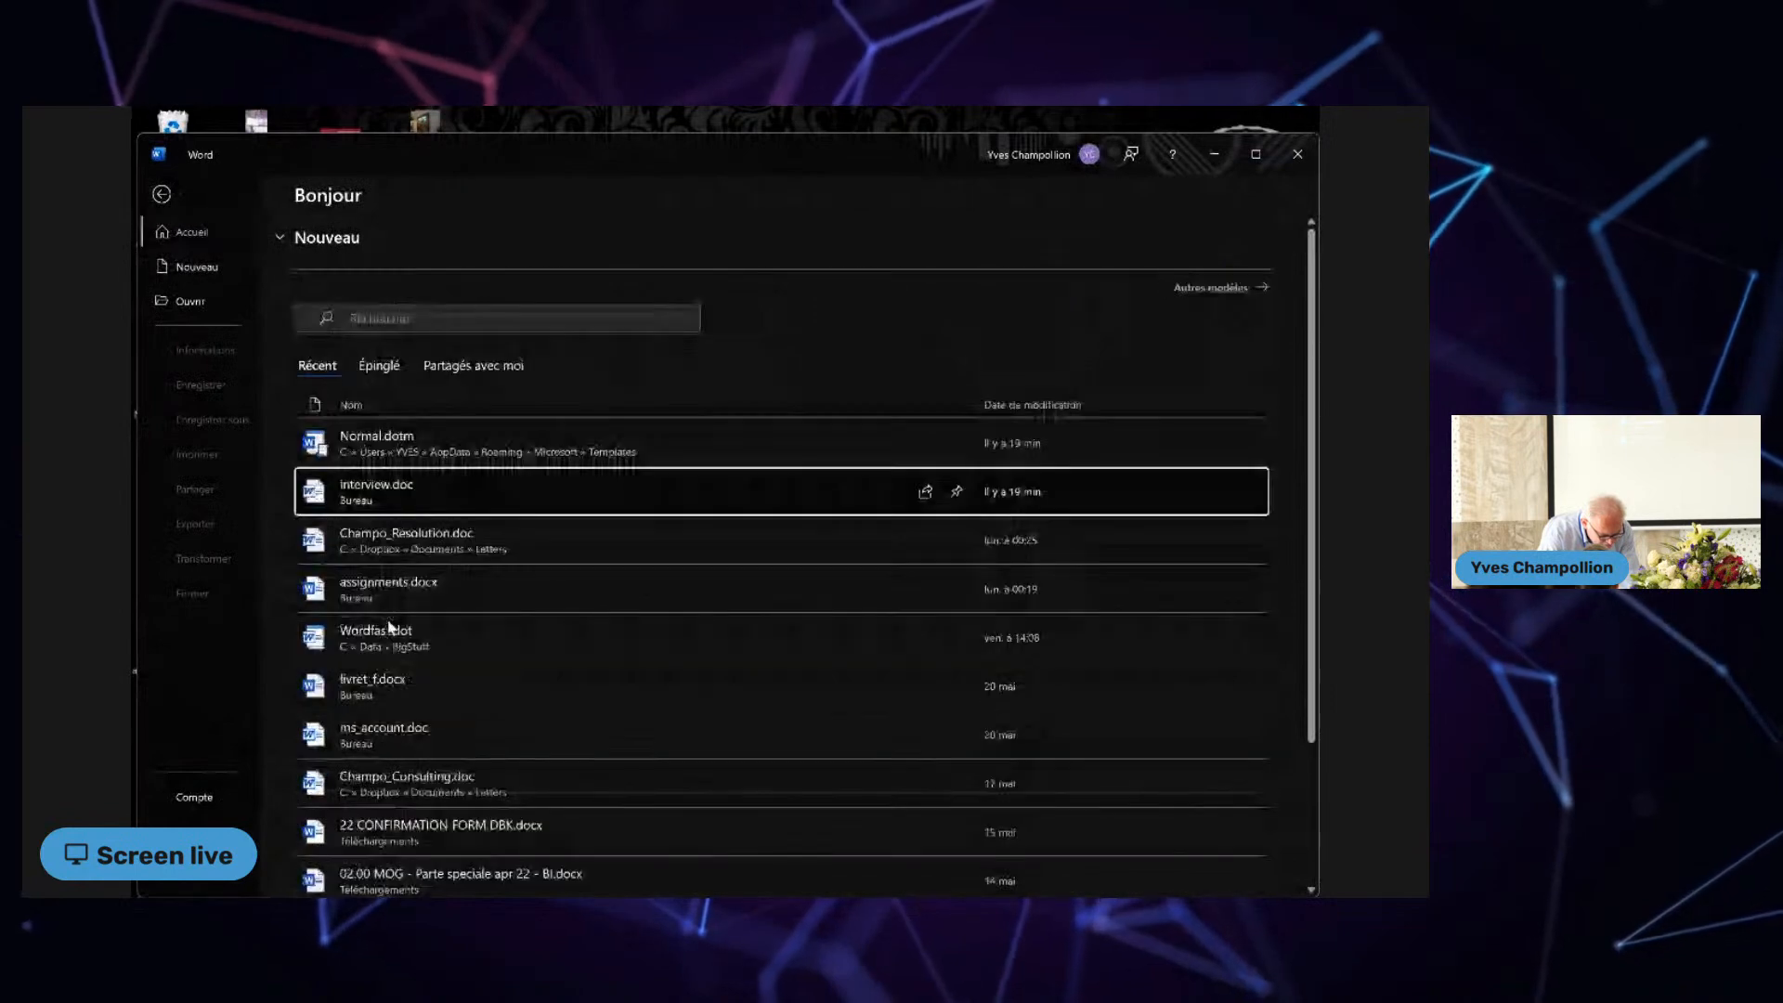
{"action": "left_click", "coordinate": [399, 492]}
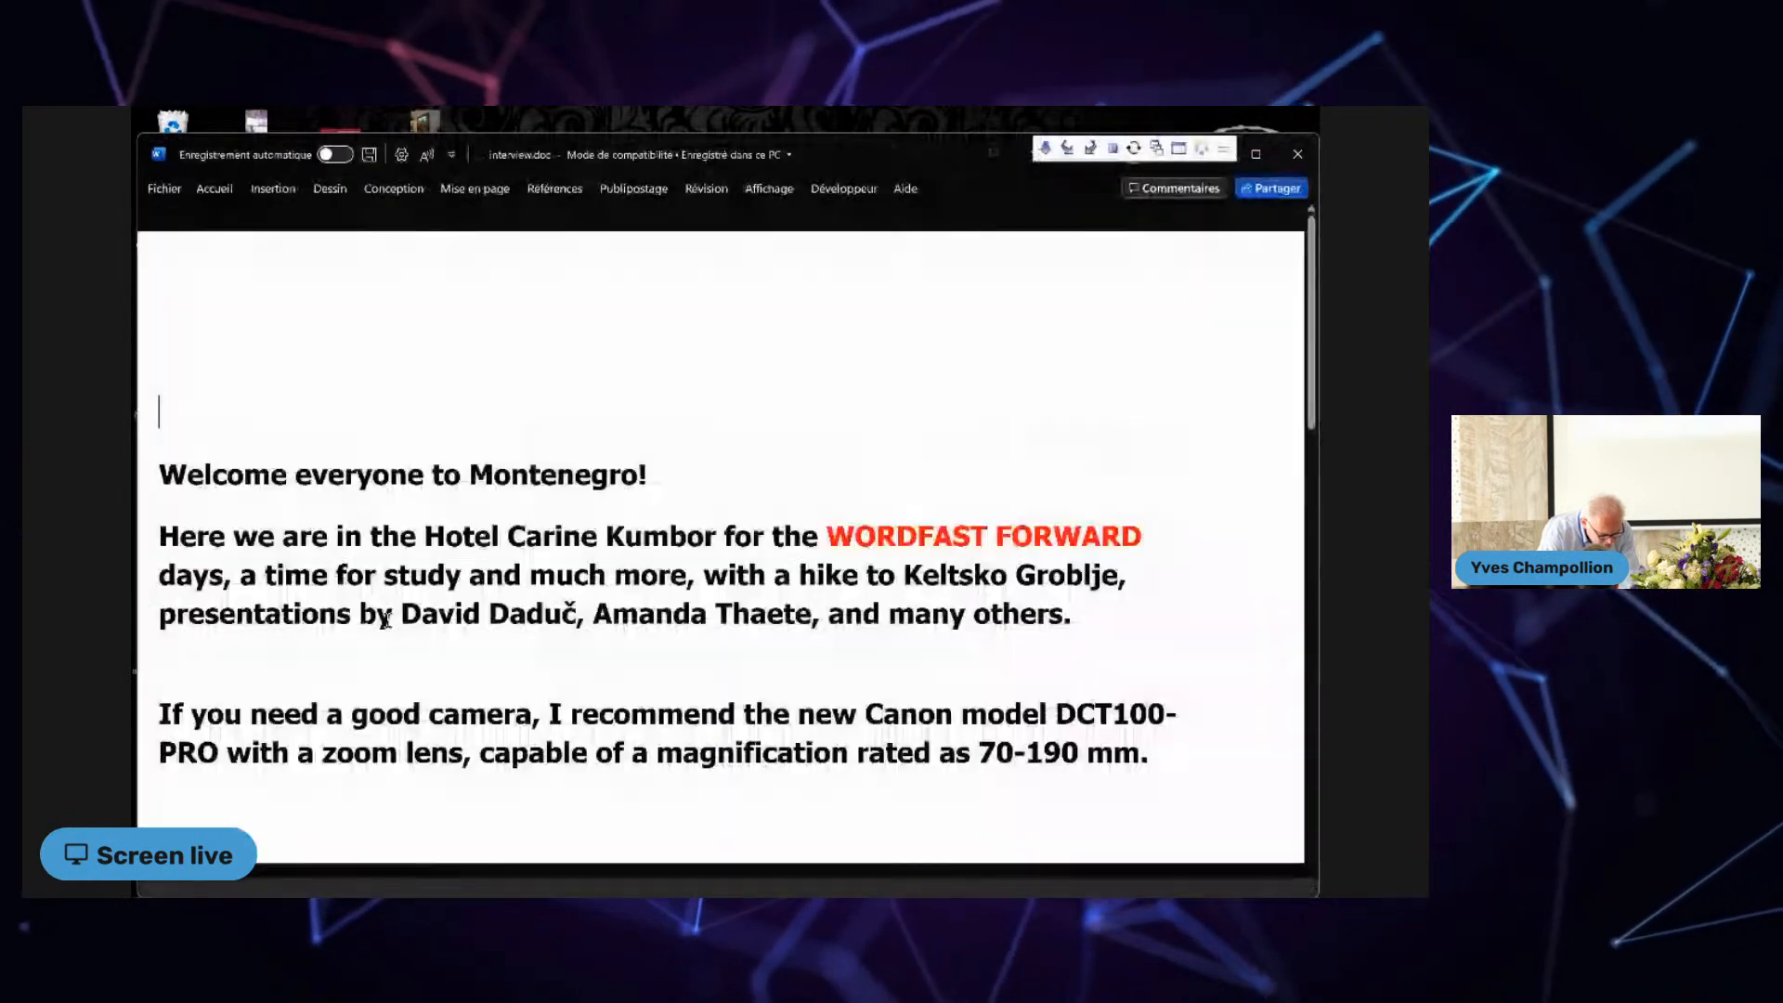
Step: Dictate "Bienvenue à tout ça au Monténégro!" on a new line below the welcome sentence and delete the surplus dictated words
{"action": "left_click", "coordinate": [684, 480]}
{"action": "key", "text": "Return"}
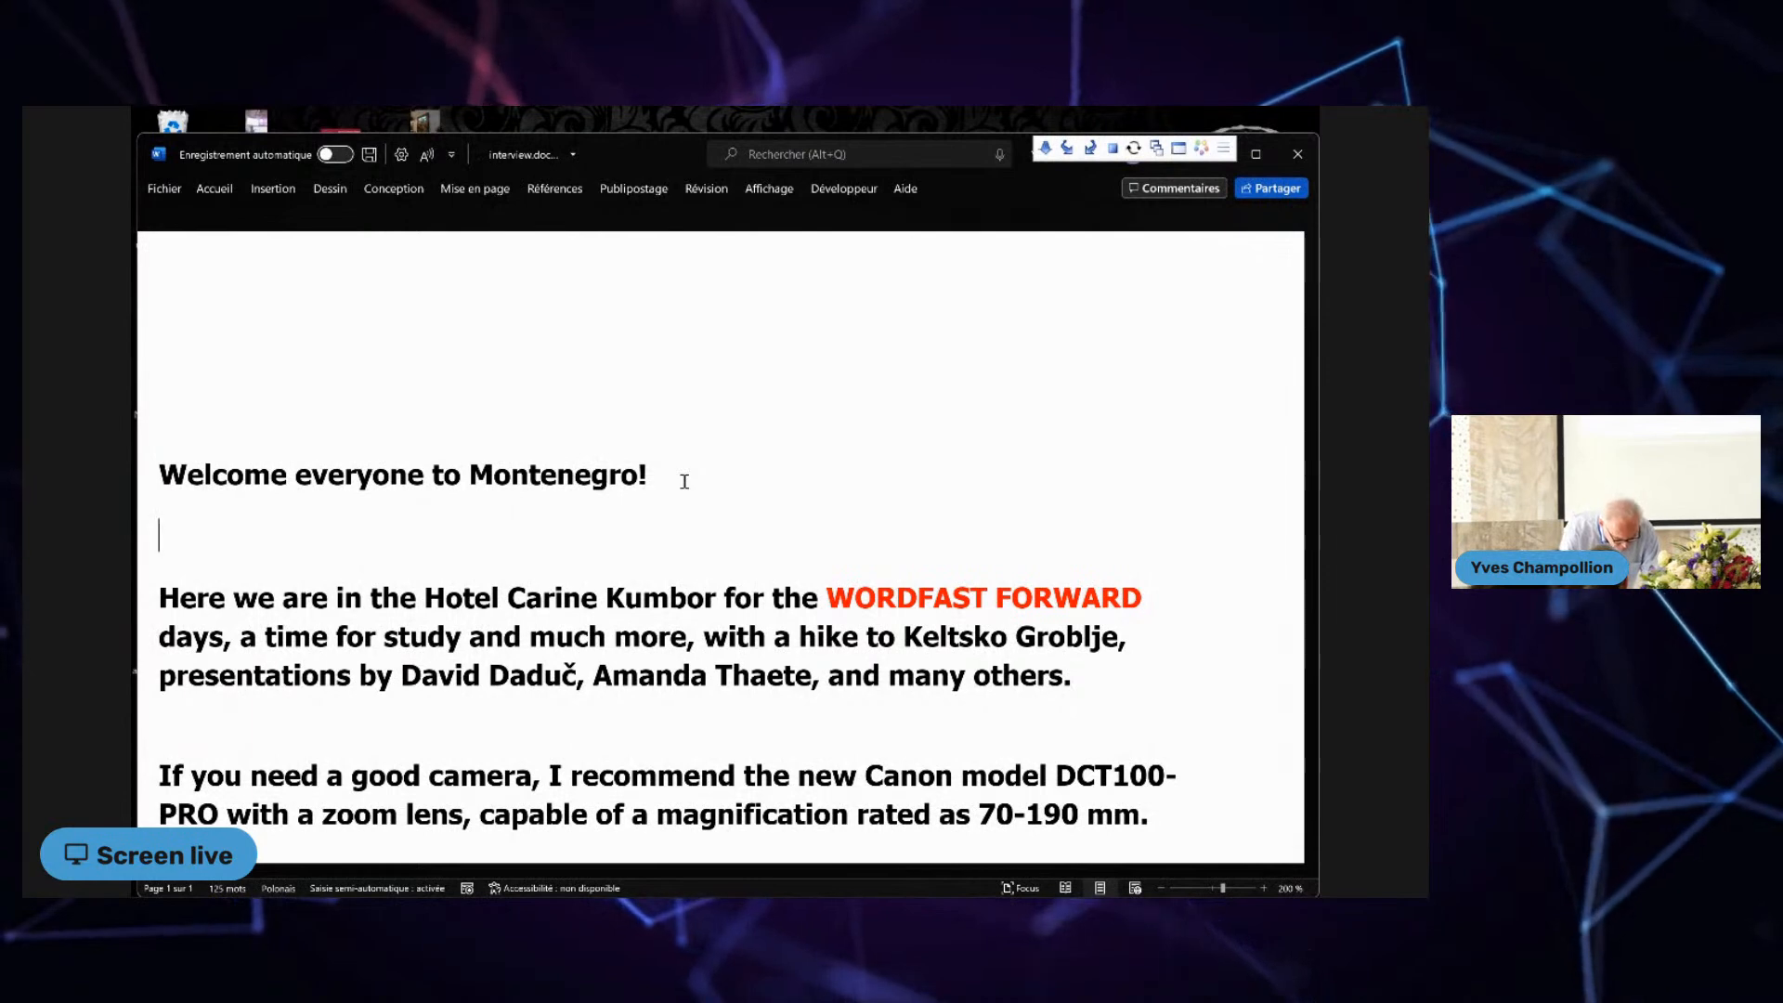
{"action": "key", "text": "super+h"}
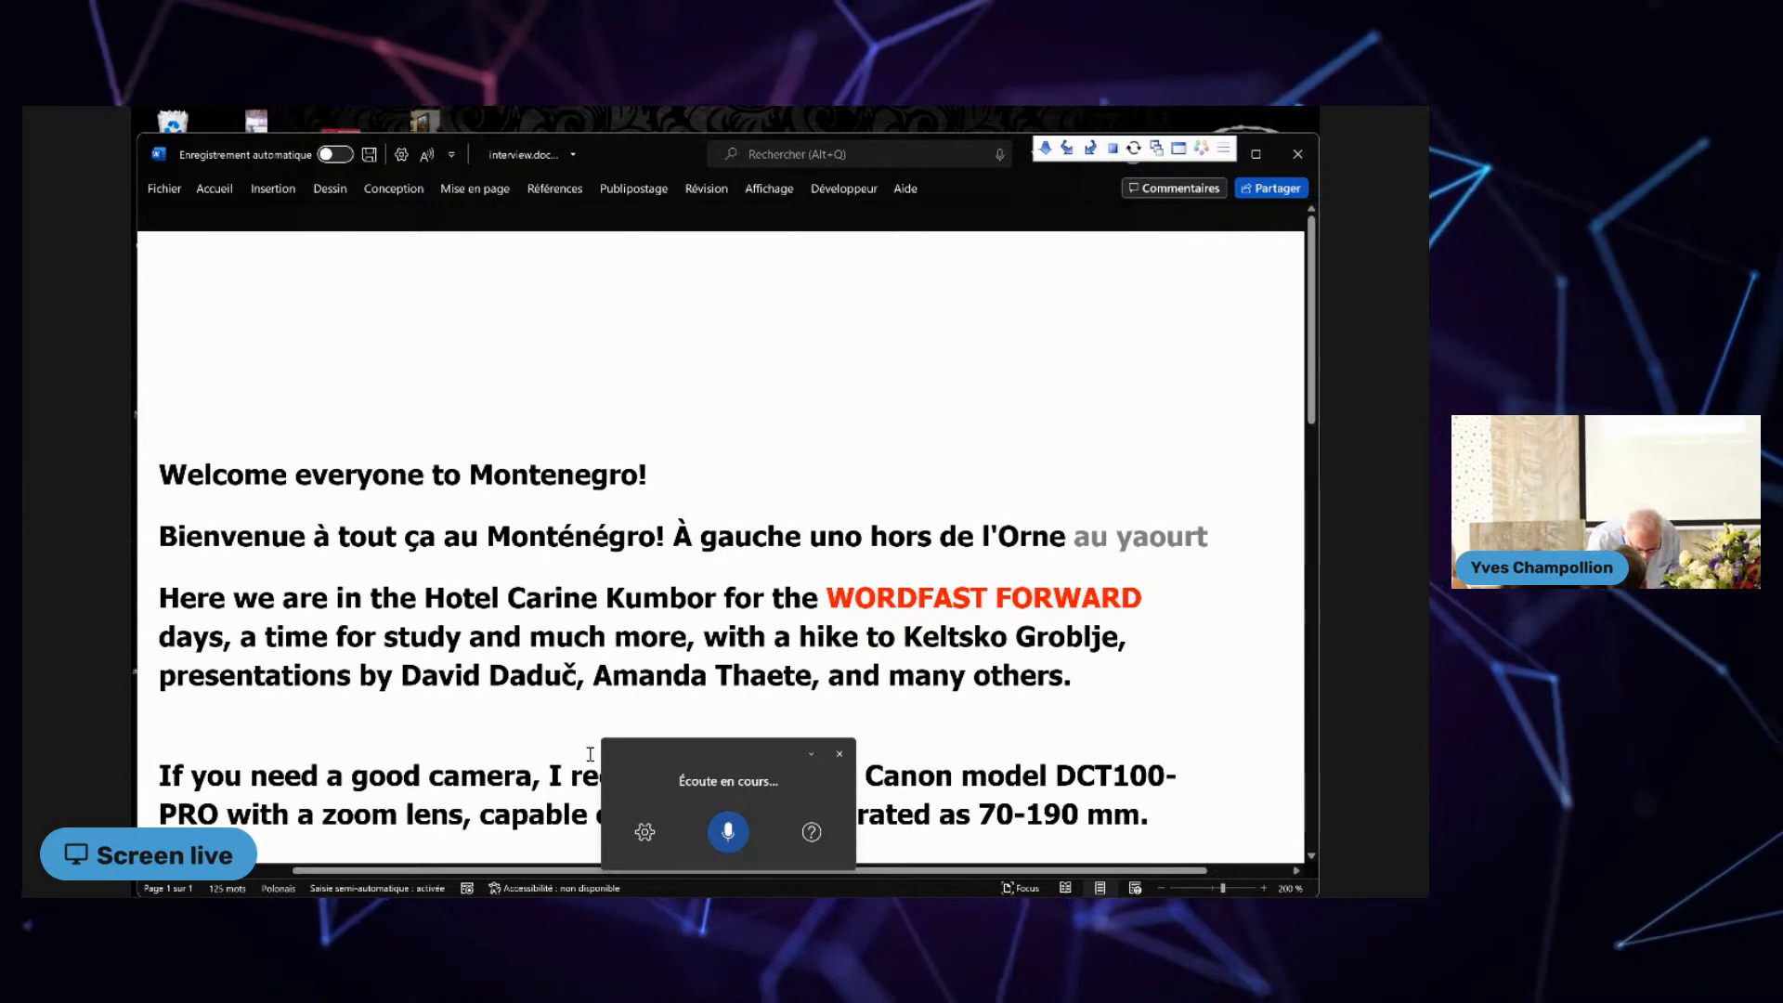
{"action": "left_click", "coordinate": [730, 831]}
{"action": "left_click_drag", "start_coordinate": [673, 537], "coordinate": [1167, 537]}
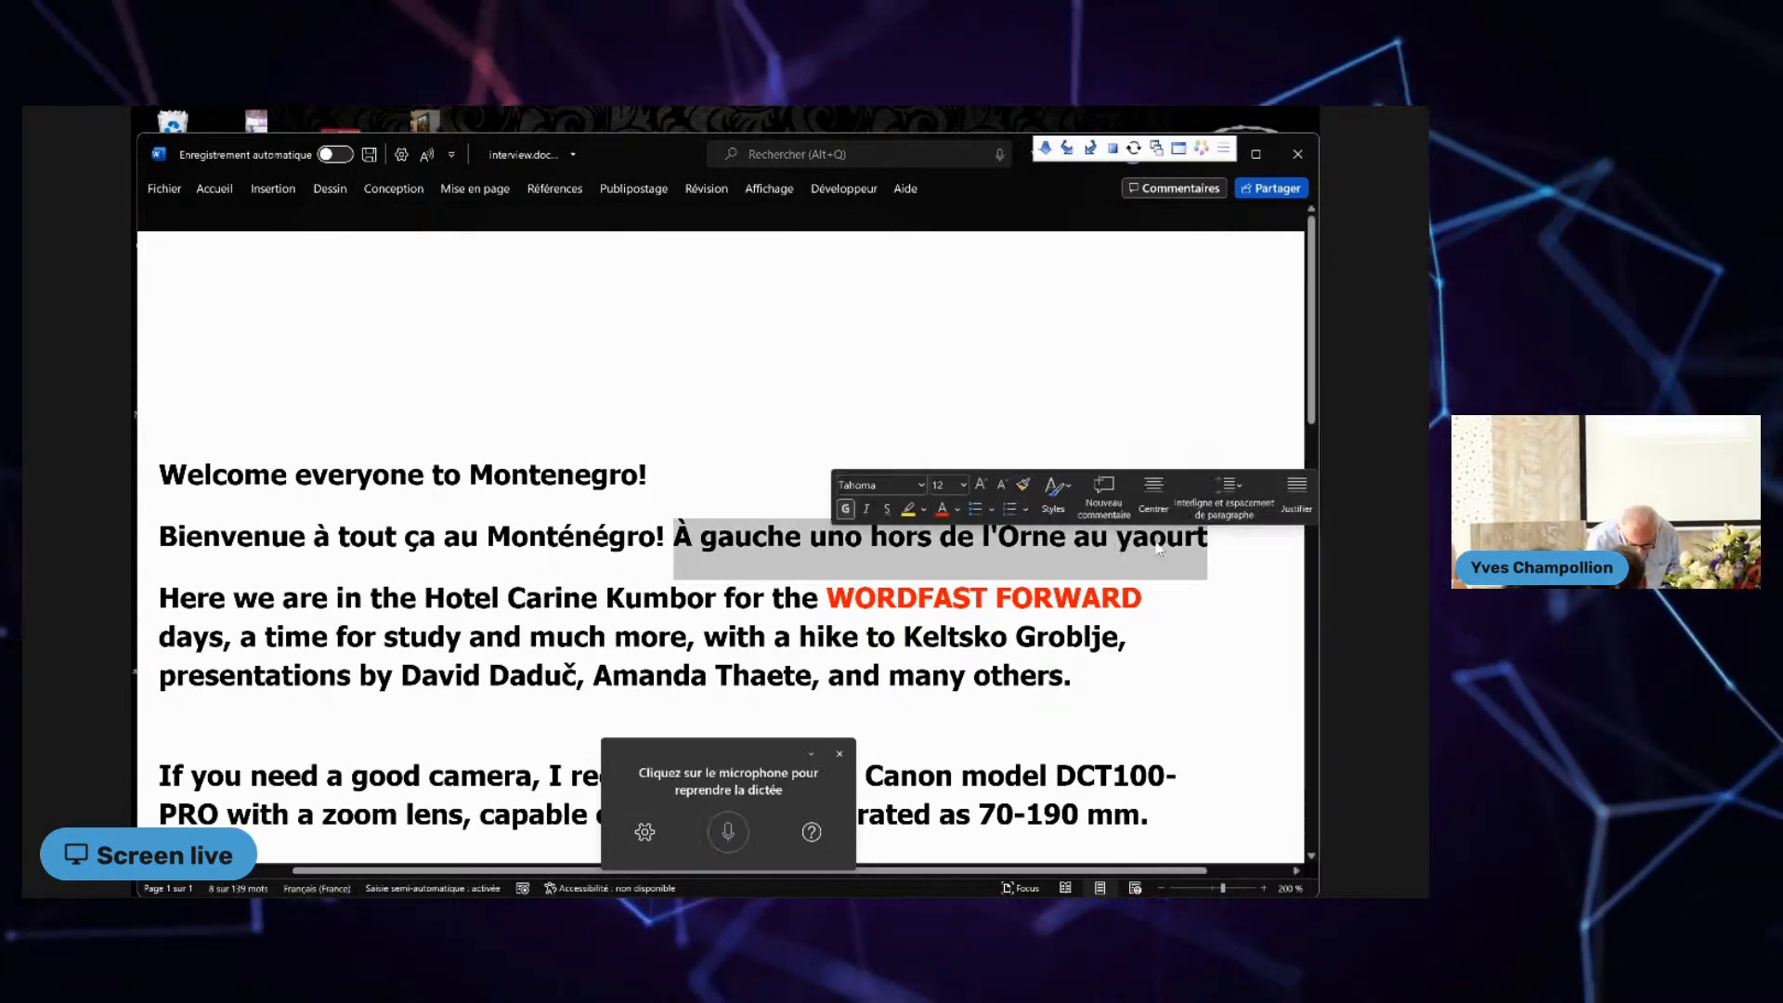
{"action": "key", "text": "Delete"}
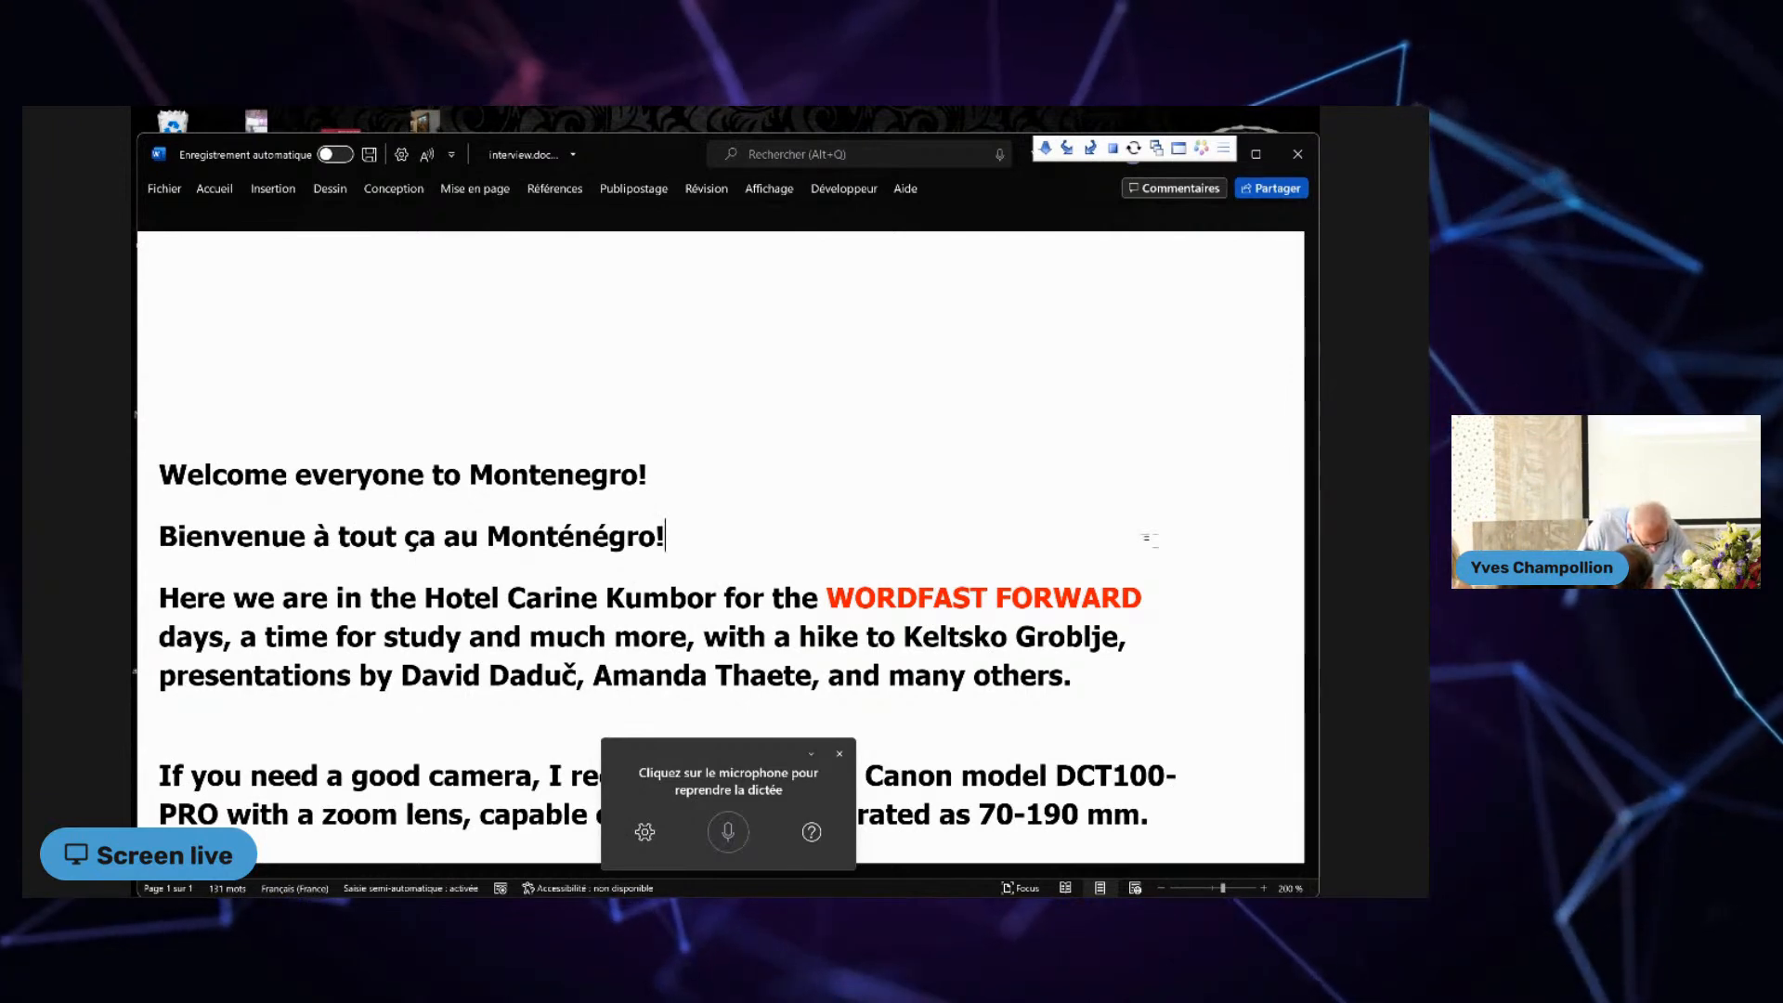
Step: Dictate the French translation of the hotel paragraph directly below it, with an empty line between the two
{"action": "key", "text": "ctrl+F1"}
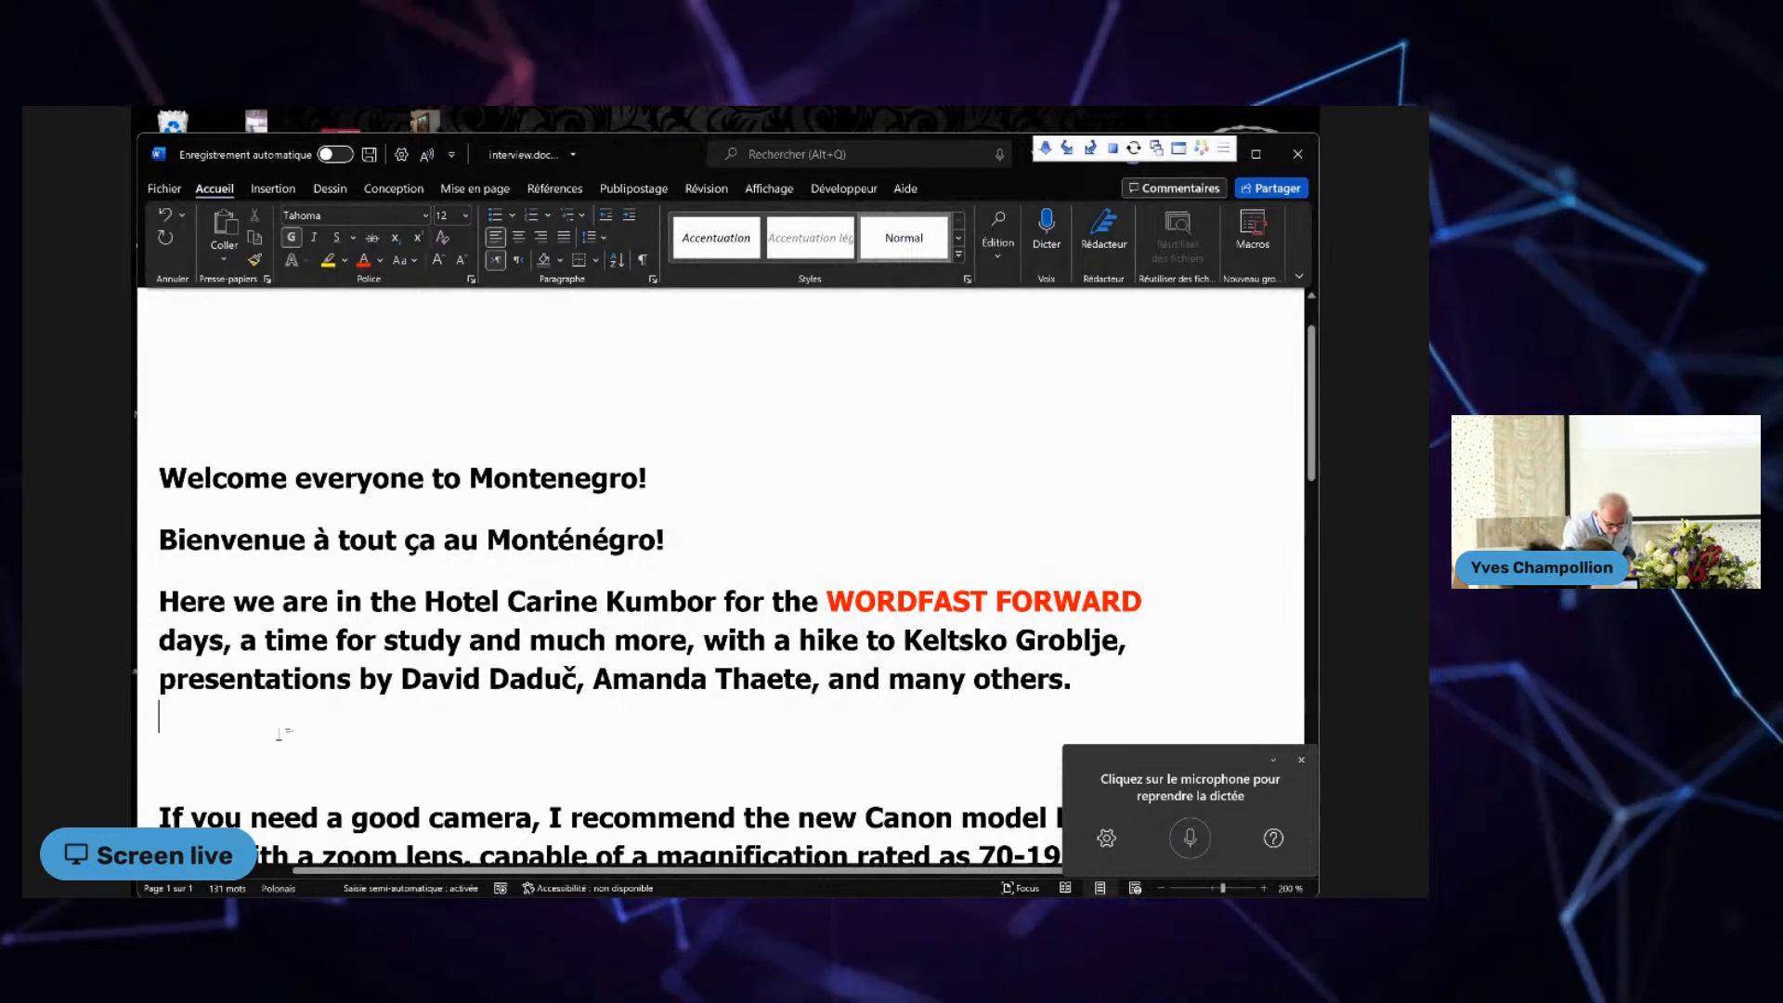
{"action": "scroll", "coordinate": [279, 730], "scroll_direction": "down", "scroll_amount": 1}
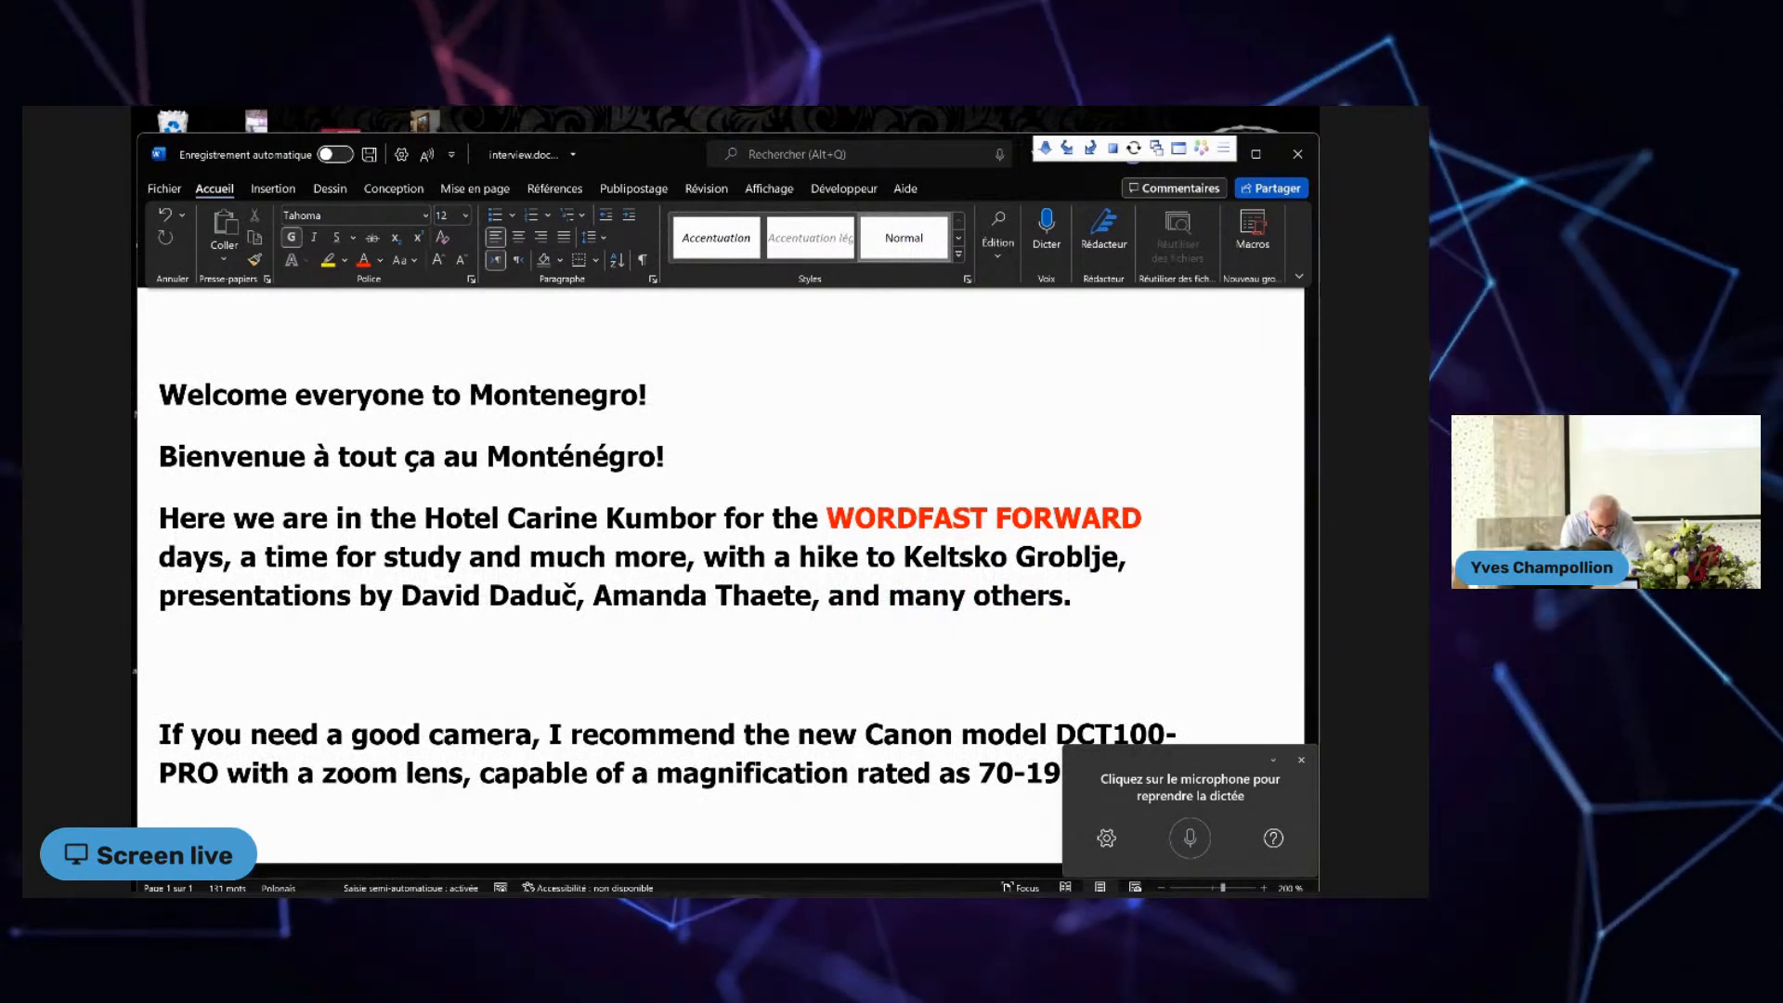
{"action": "mouse_move", "coordinate": [1251, 896]}
{"action": "left_click", "coordinate": [1195, 841]}
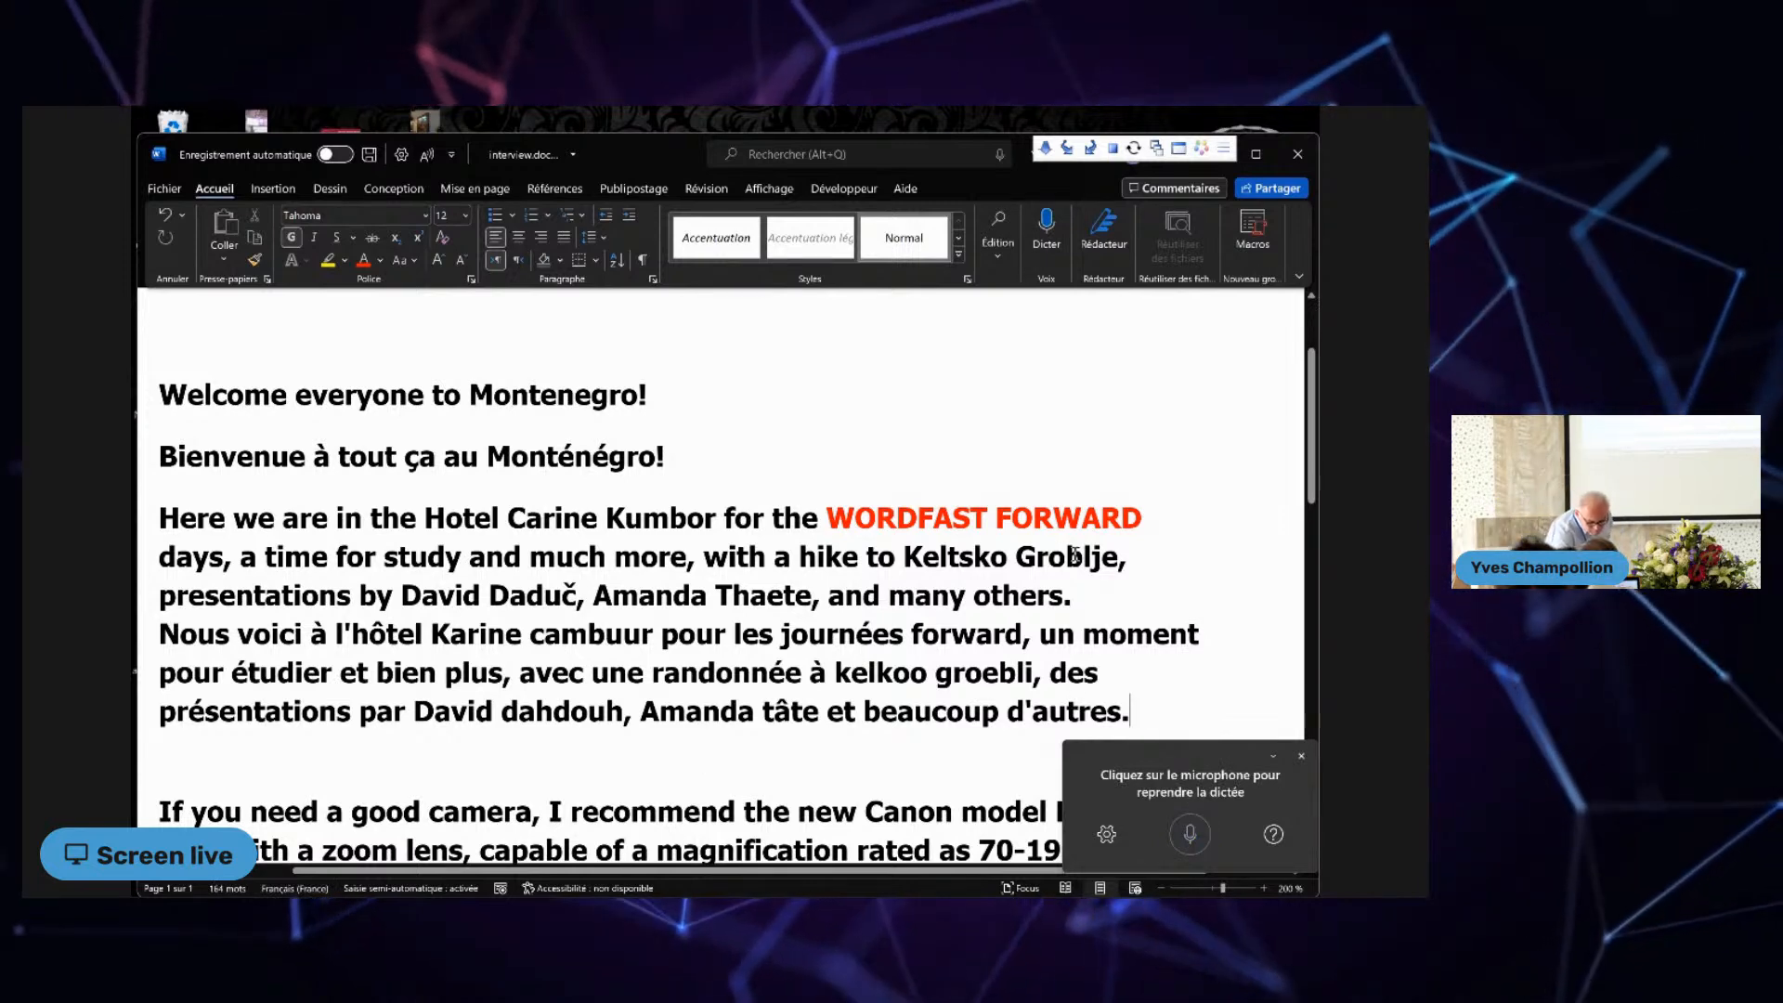
{"action": "key", "text": "Return"}
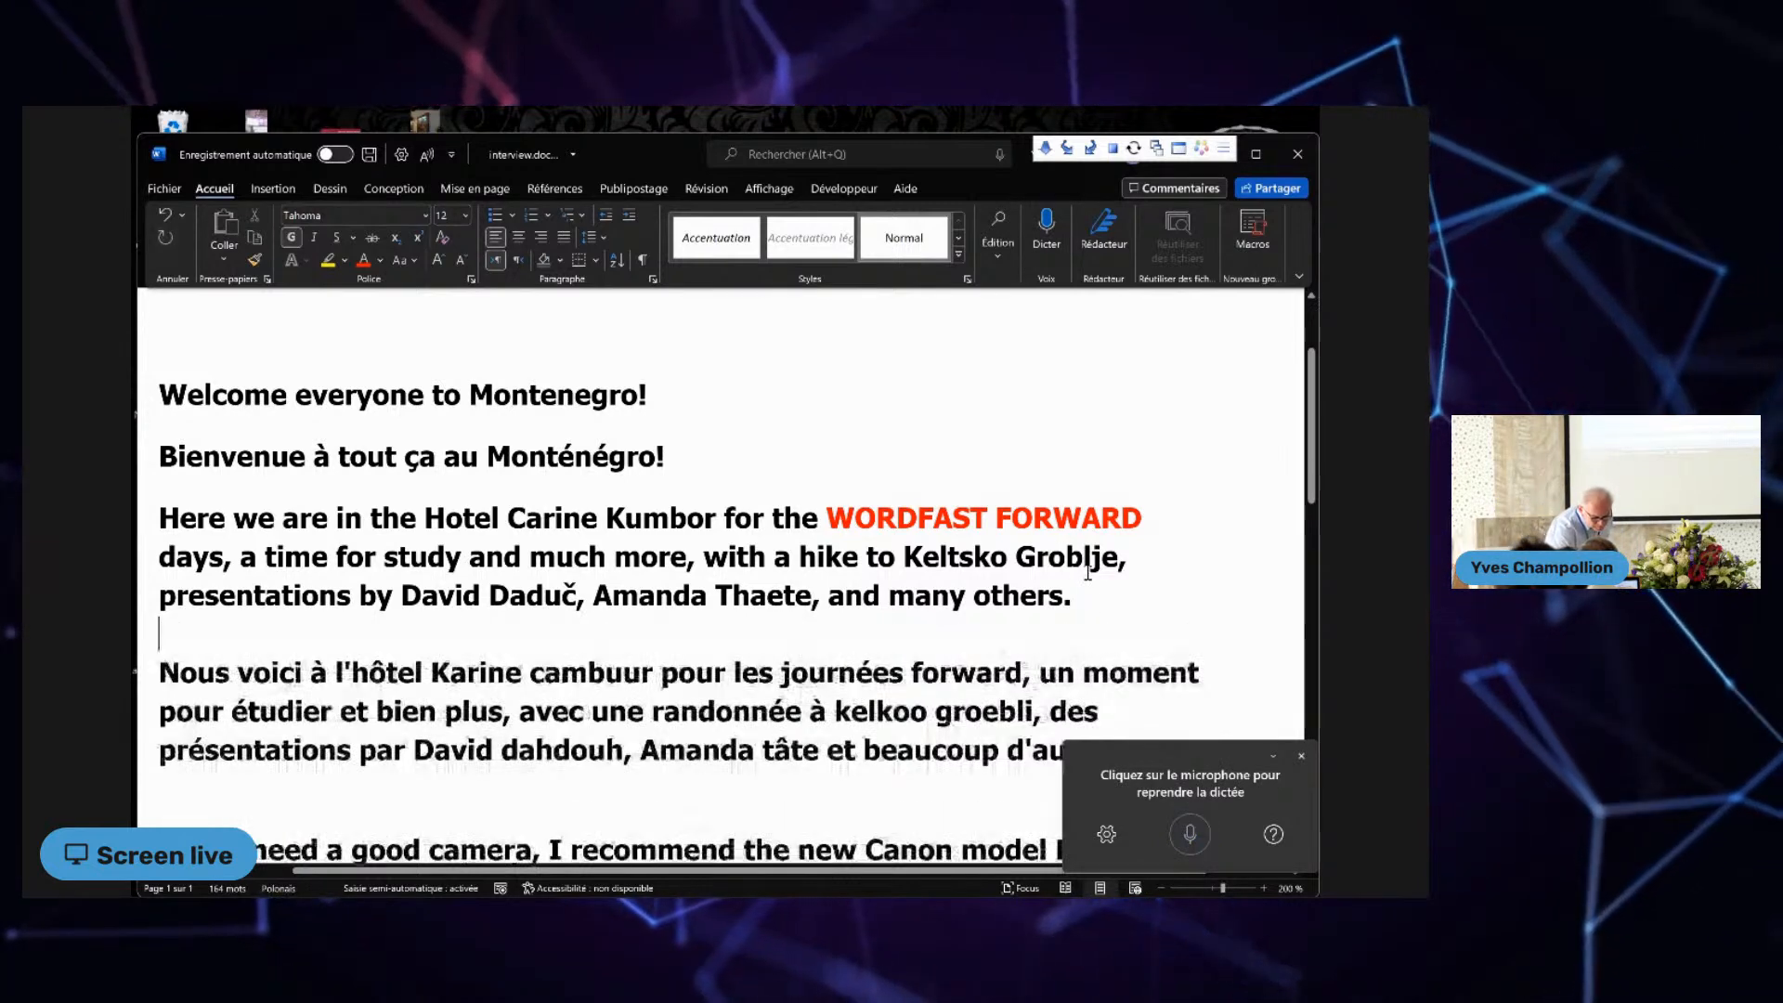
Step: Delete the dictated French translation below the hotel paragraph
{"action": "key", "text": "Down"}
{"action": "key", "text": "Down"}
{"action": "key", "text": "Down"}
{"action": "key", "text": "Down"}
{"action": "key", "text": "Down"}
{"action": "key", "text": "Down"}
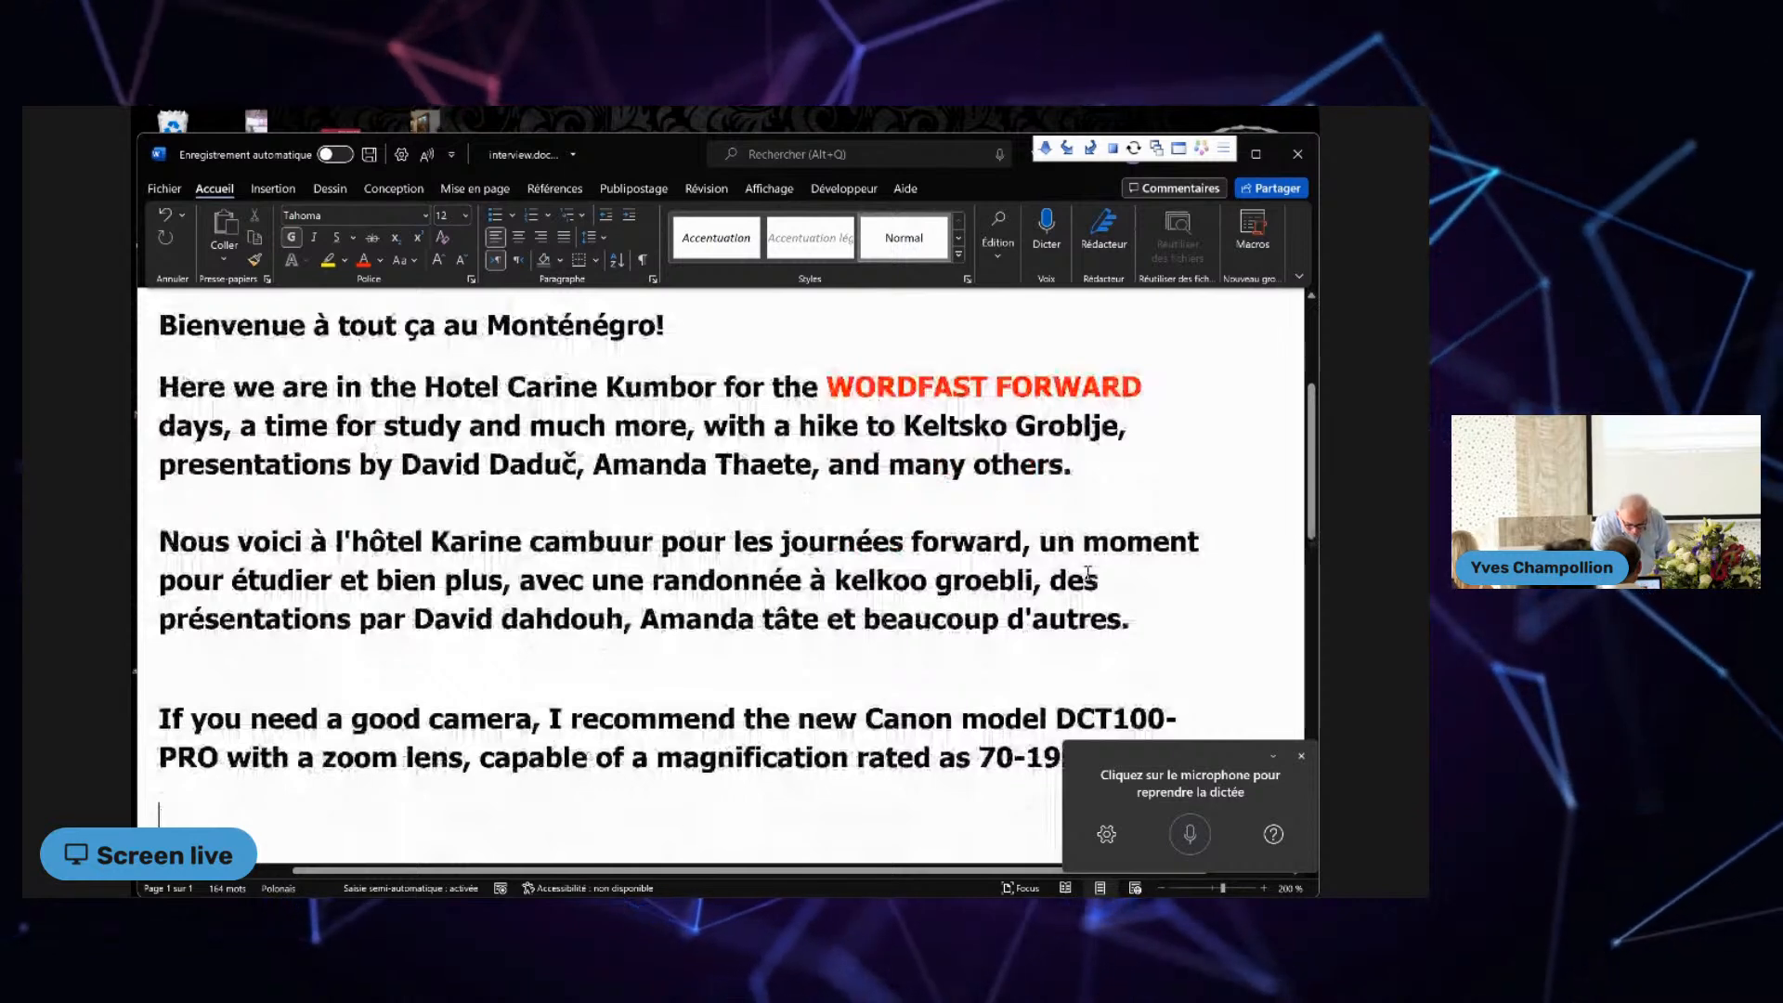
{"action": "scroll", "coordinate": [161, 482], "scroll_direction": "down", "scroll_amount": 1}
{"action": "left_click_drag", "start_coordinate": [161, 483], "coordinate": [1117, 562]}
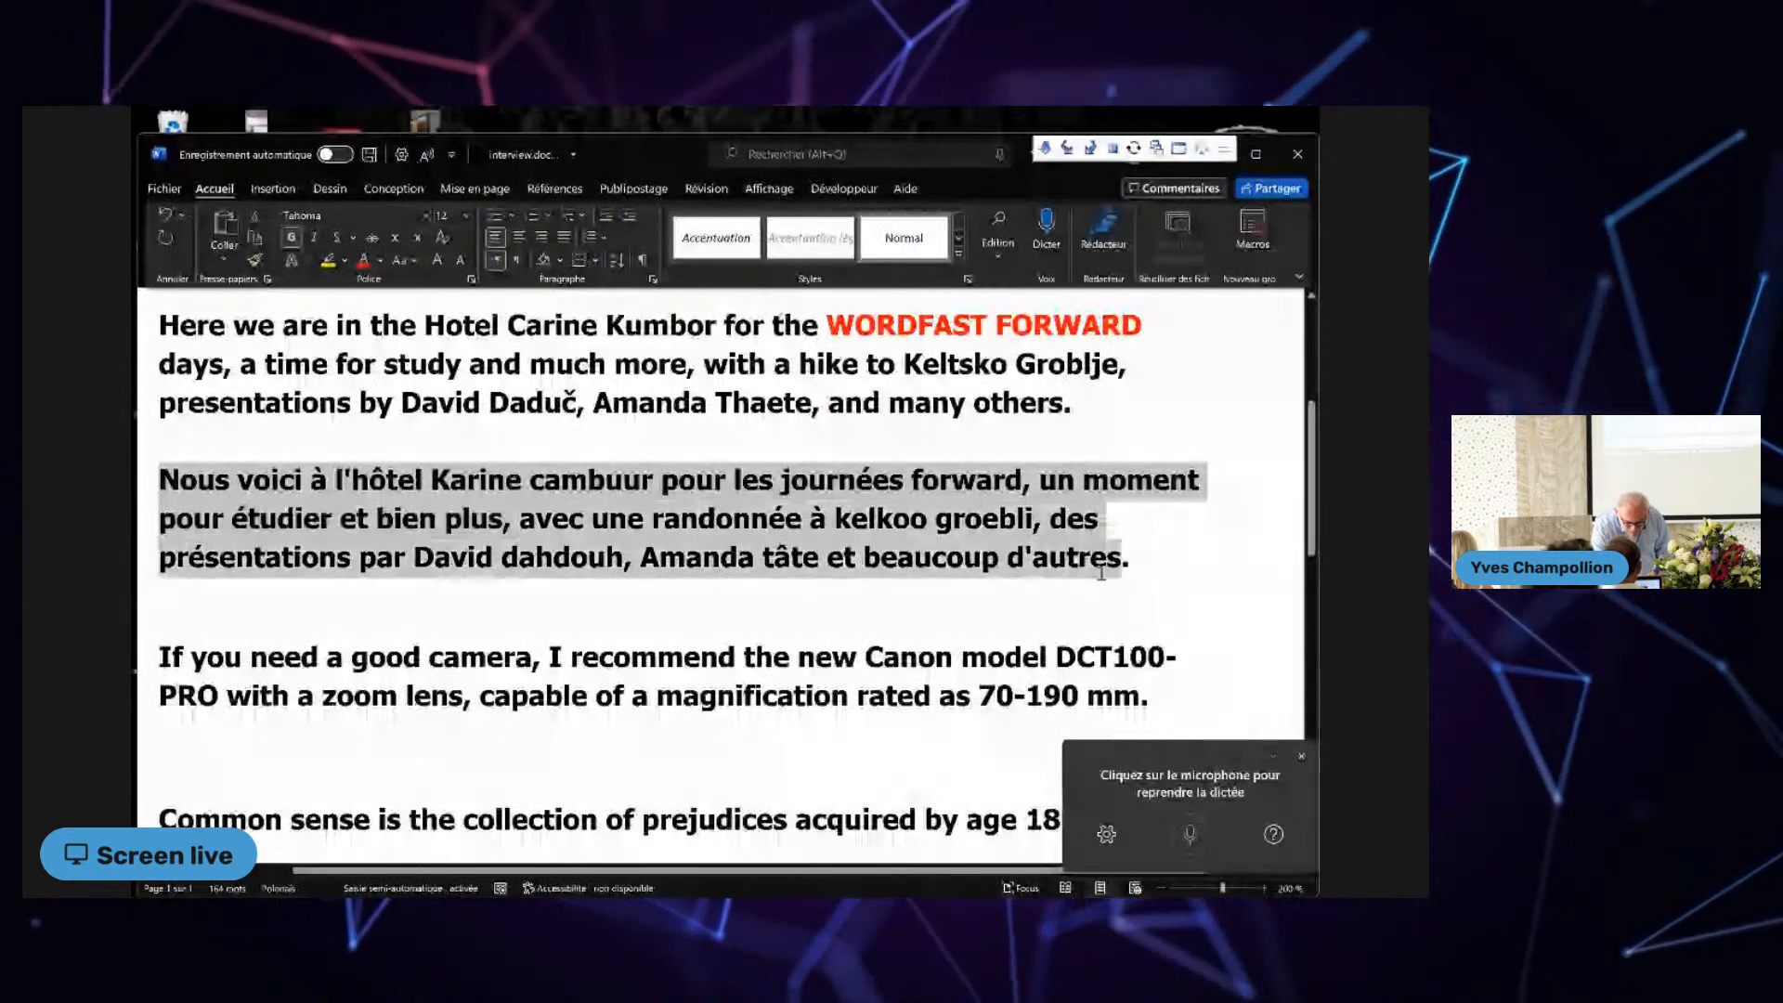
{"action": "key", "text": "Delete"}
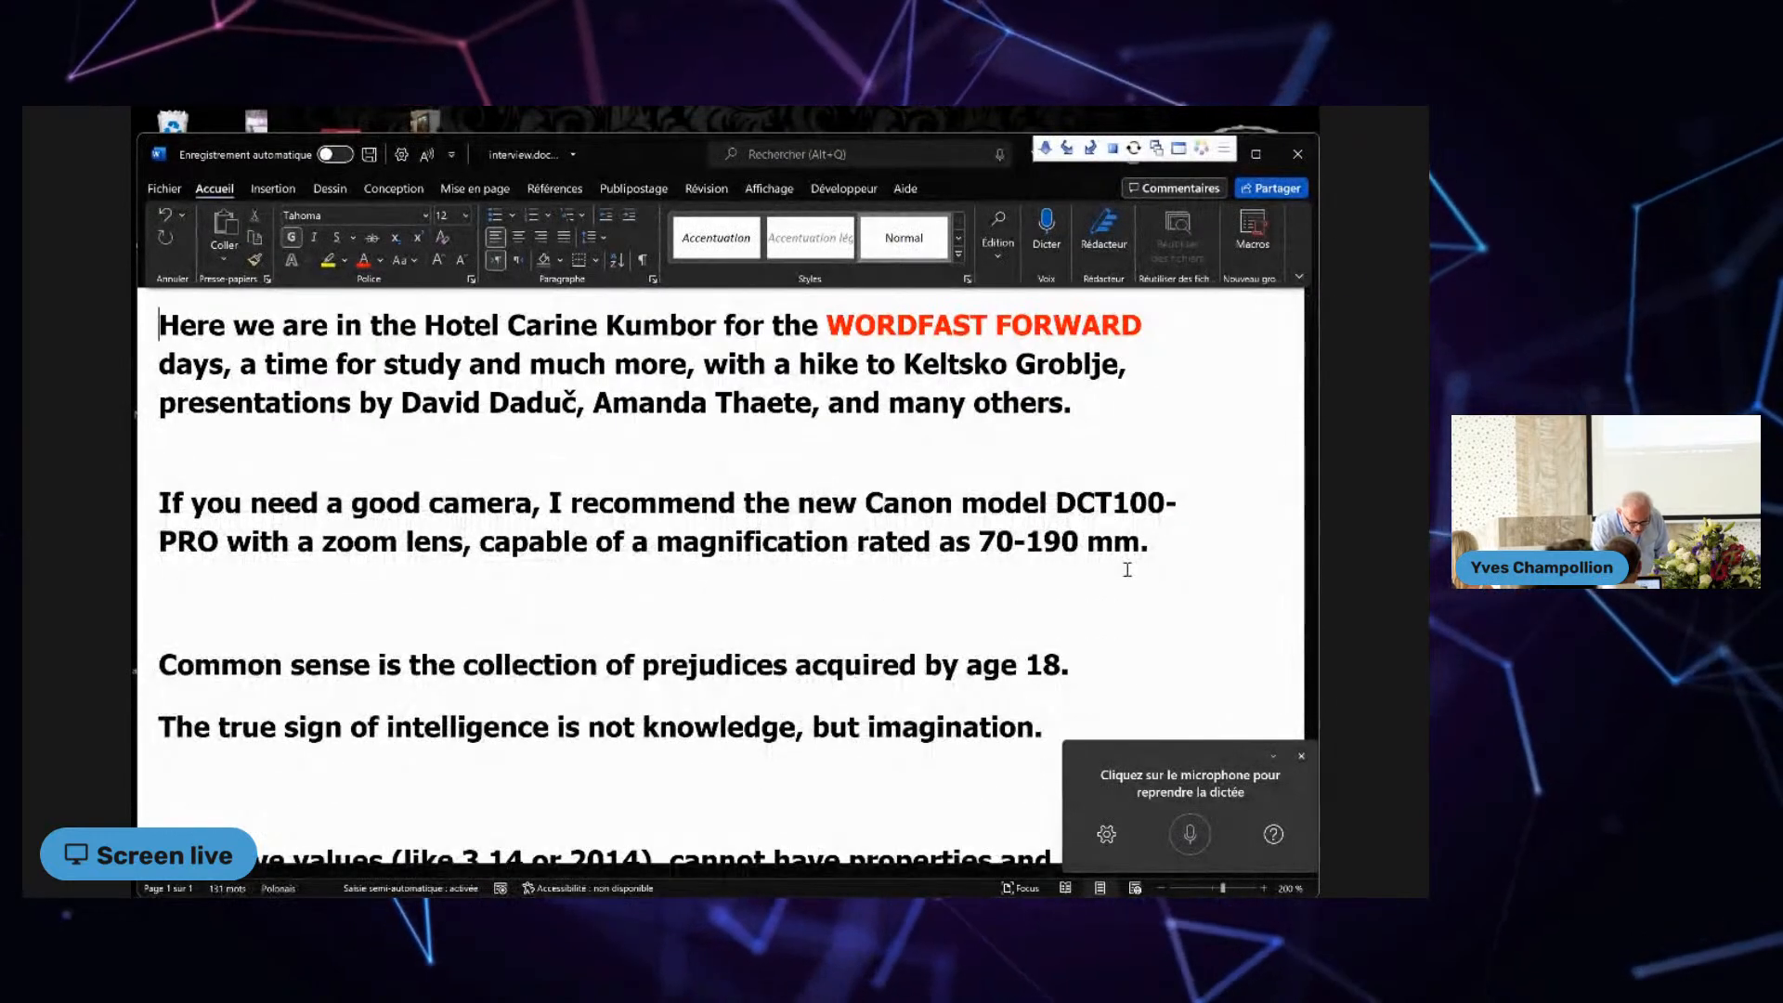
Step: Open the hotel paragraph as a Wordfast Classic segment and start dictating its French target with "Nous voici à l'hôtel"
{"action": "key", "text": "ctrl+Home"}
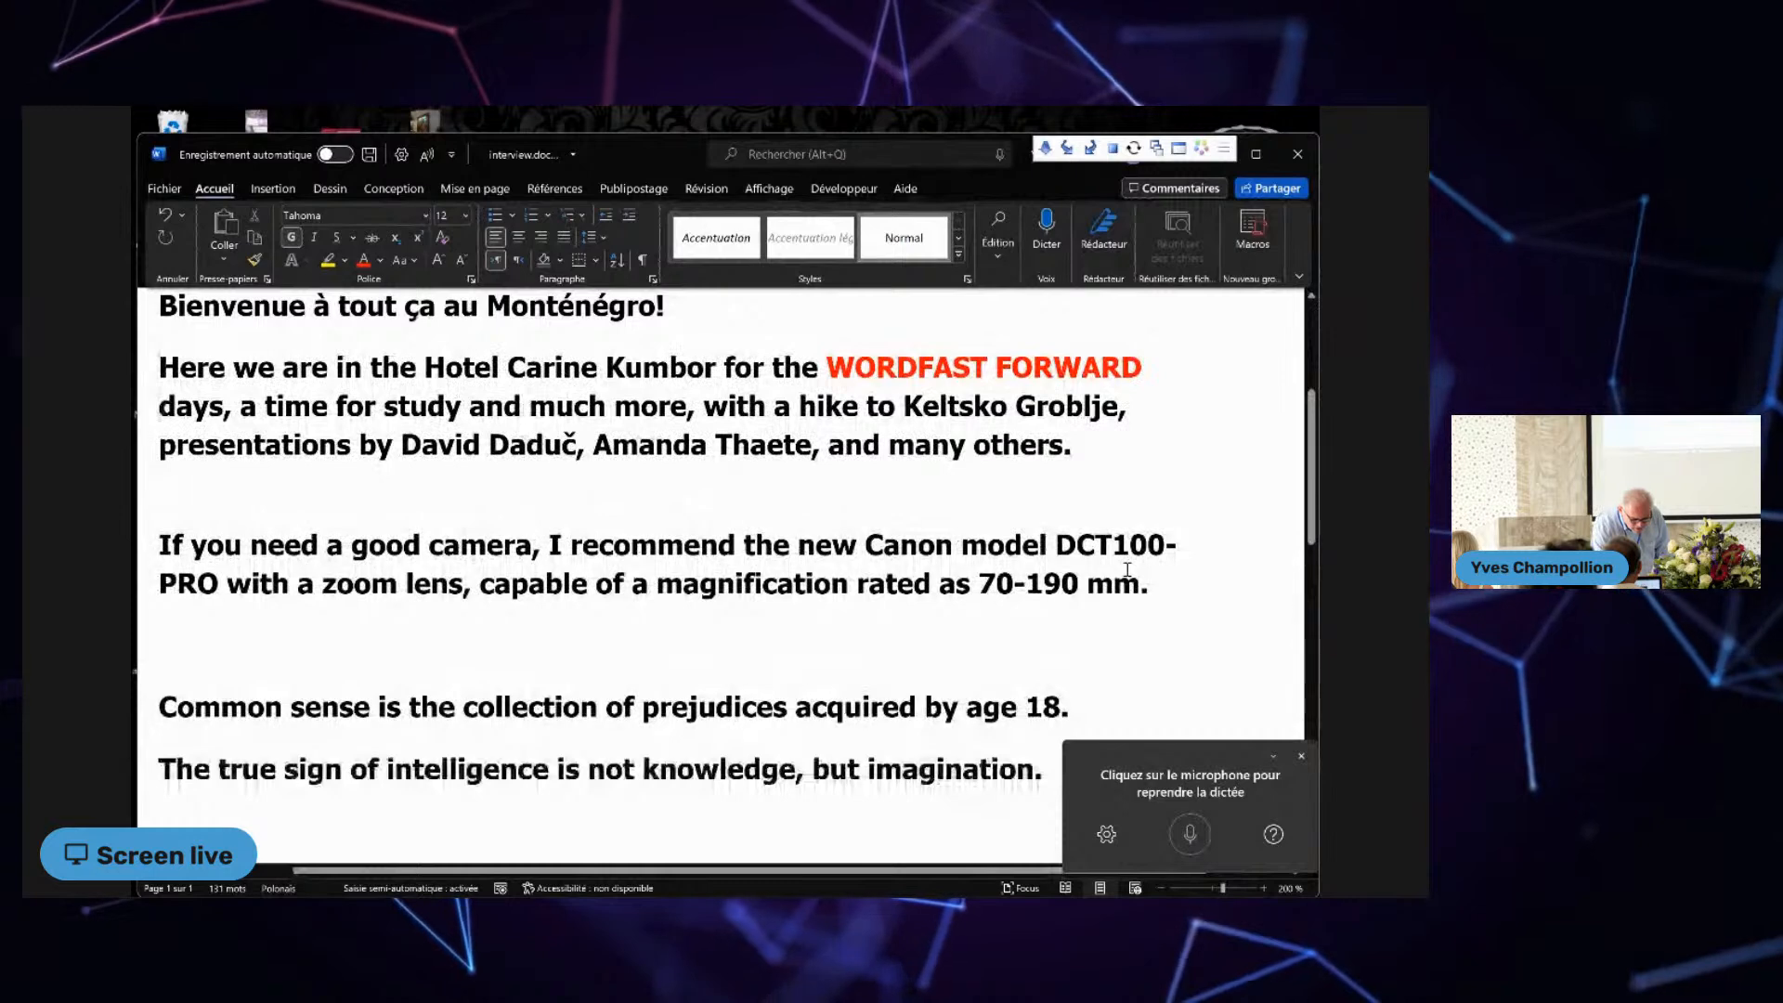
{"action": "scroll", "coordinate": [1127, 569], "scroll_direction": "up", "scroll_amount": 1}
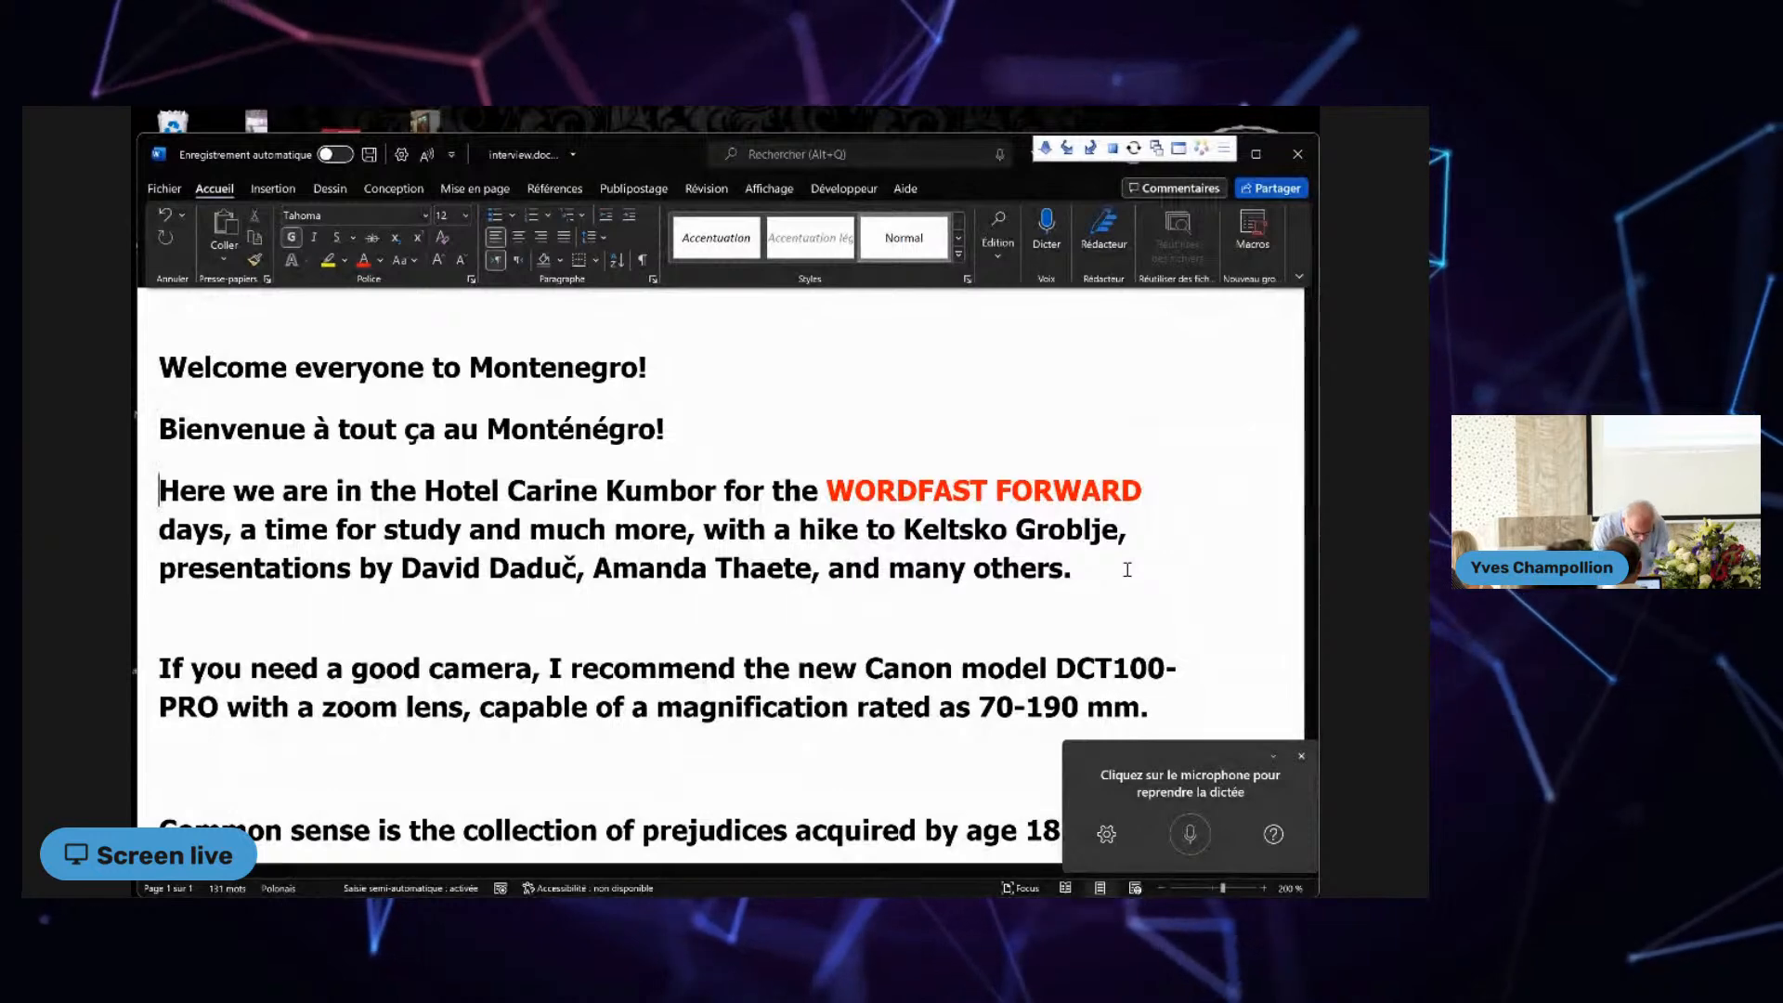
{"action": "key", "text": "alt"}
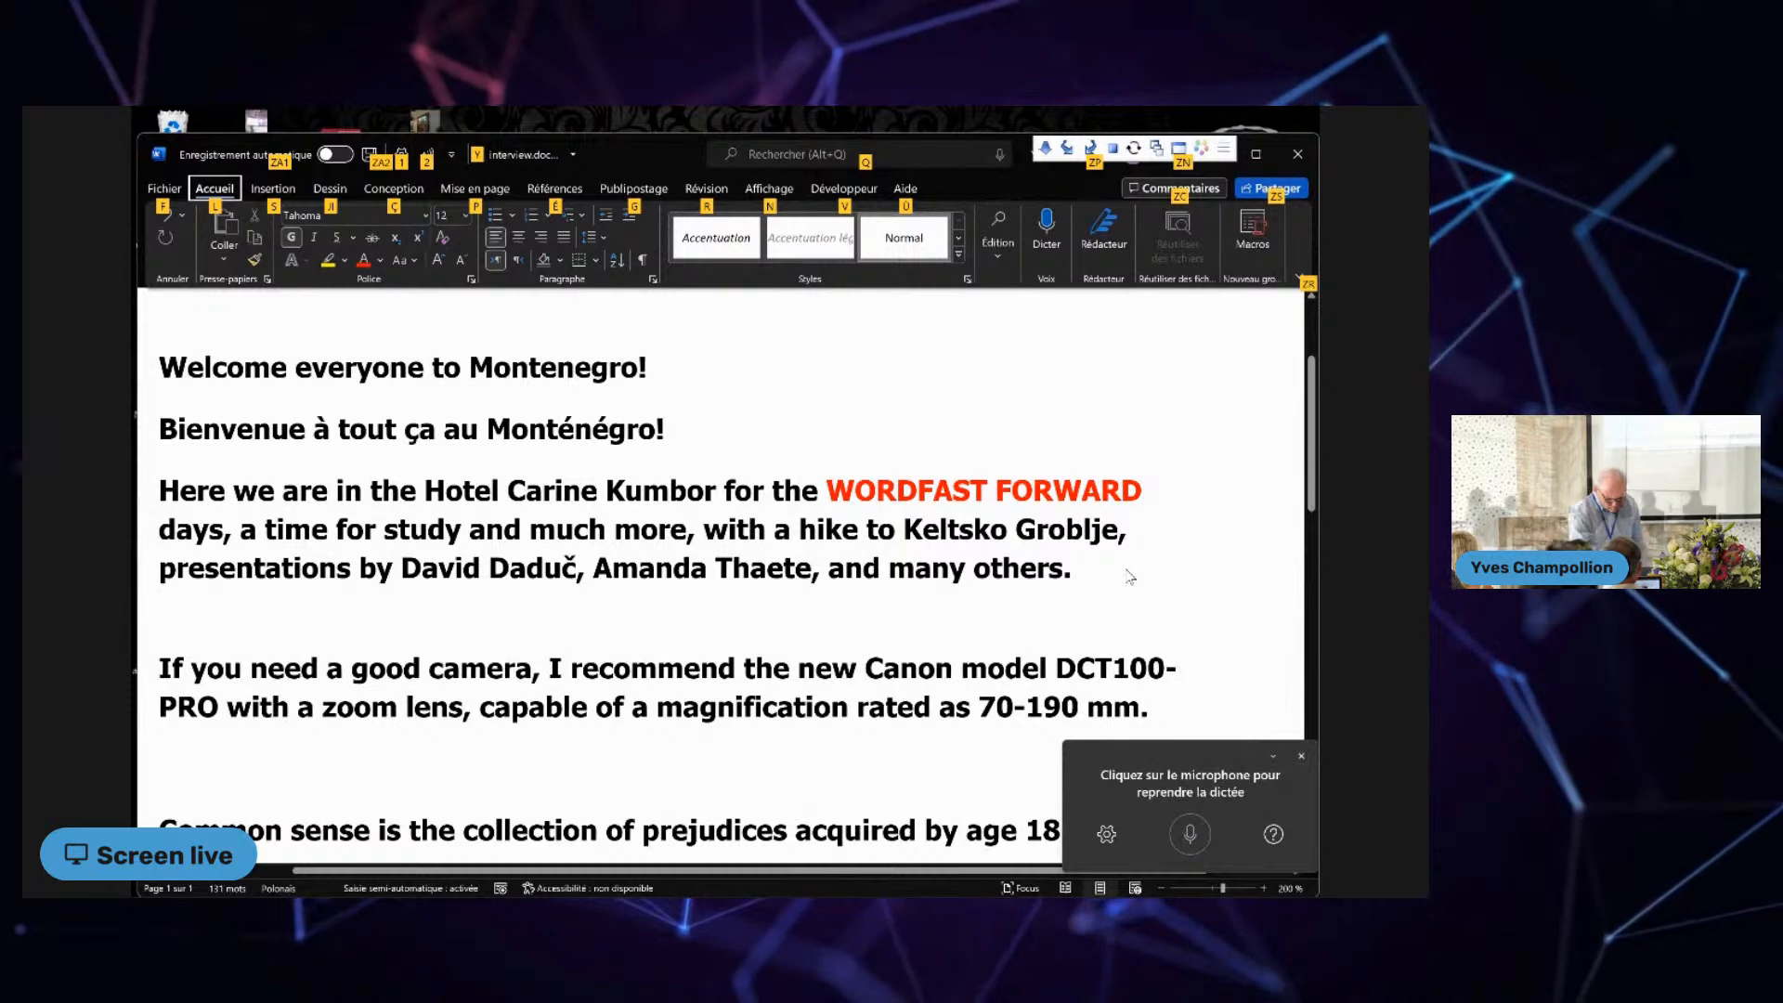
{"action": "left_click", "coordinate": [1127, 573]}
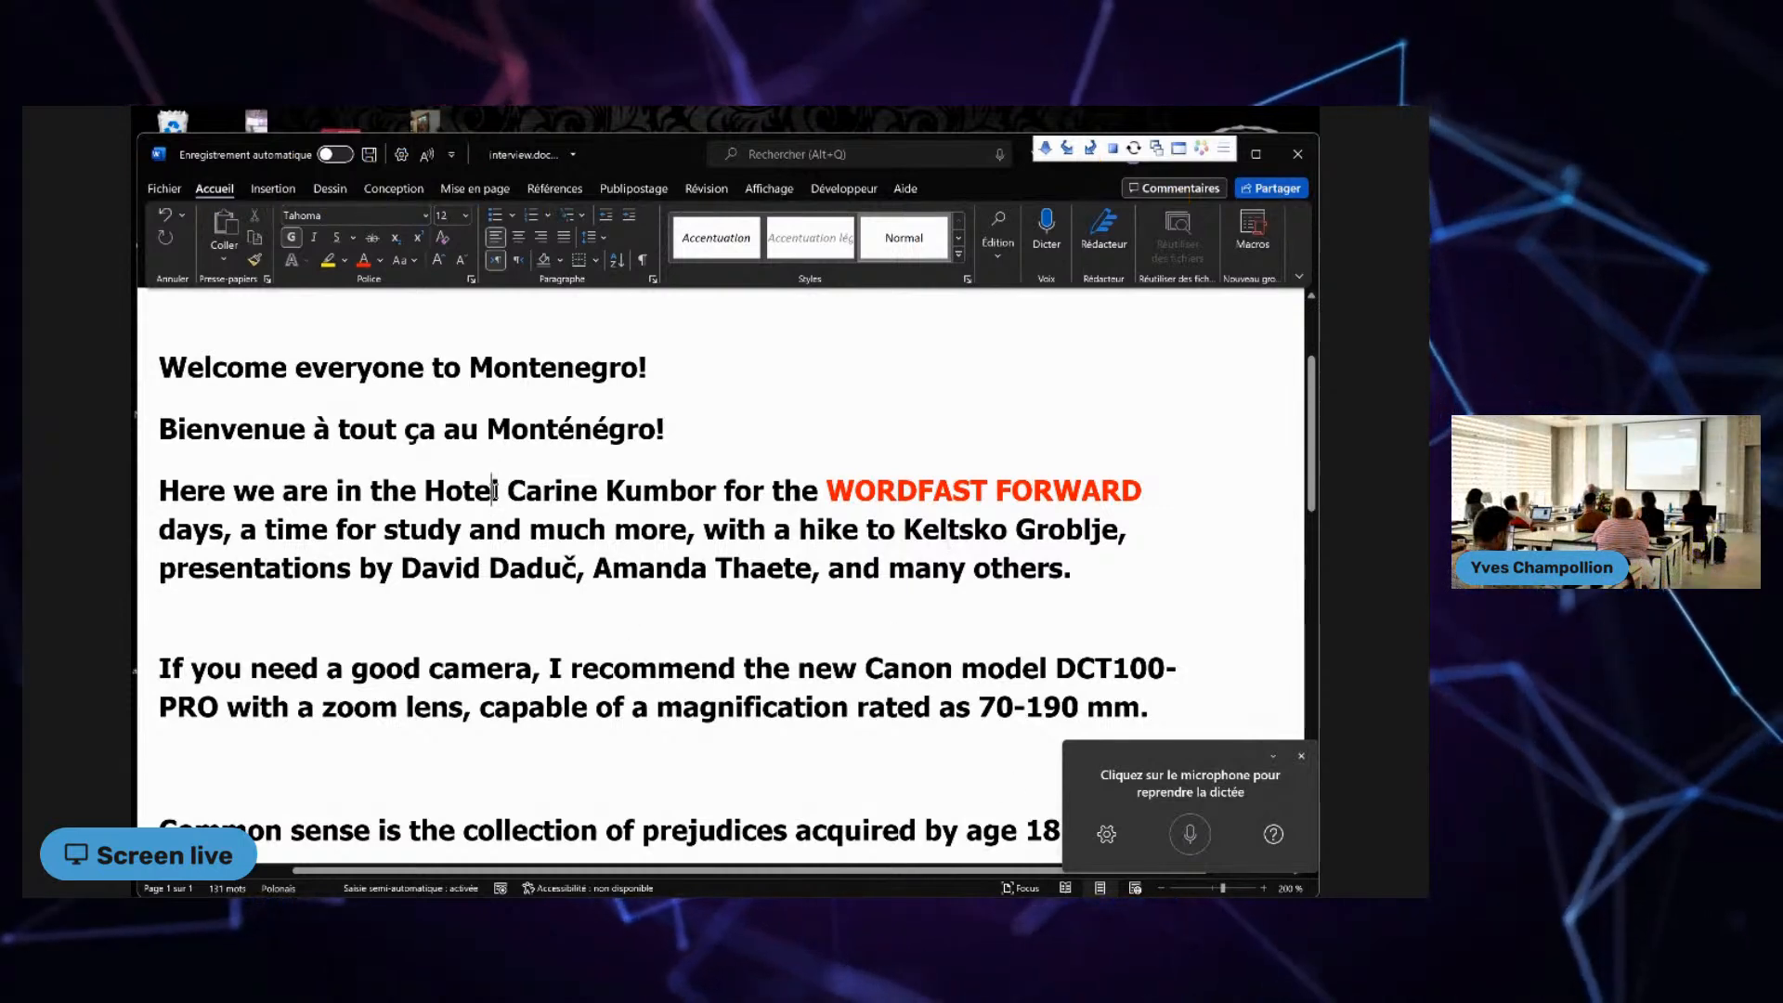
{"action": "key", "text": "alt+Down"}
{"action": "key", "text": "alt+grave"}
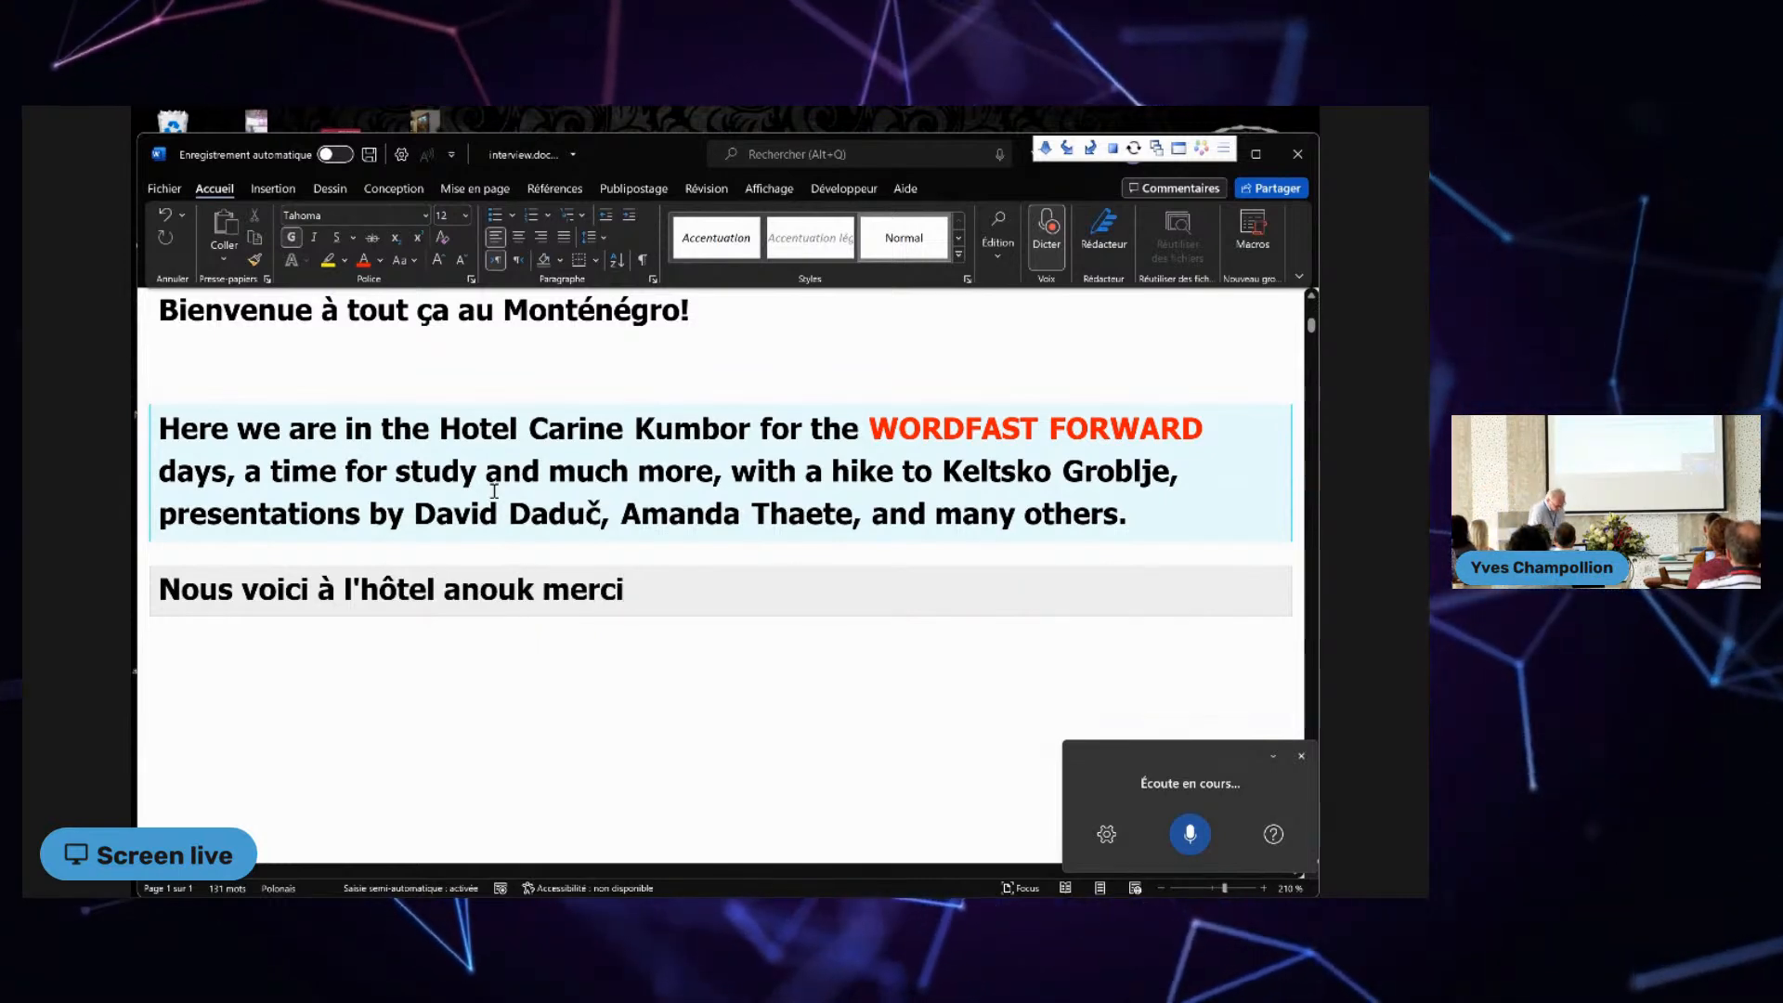
Step: Delete the misdictated words "anouk merci" from the target segment and pause the dictation
{"action": "double_click", "coordinate": [605, 589]}
{"action": "key", "text": "BackSpace"}
{"action": "double_click", "coordinate": [521, 589]}
{"action": "key", "text": "BackSpace"}
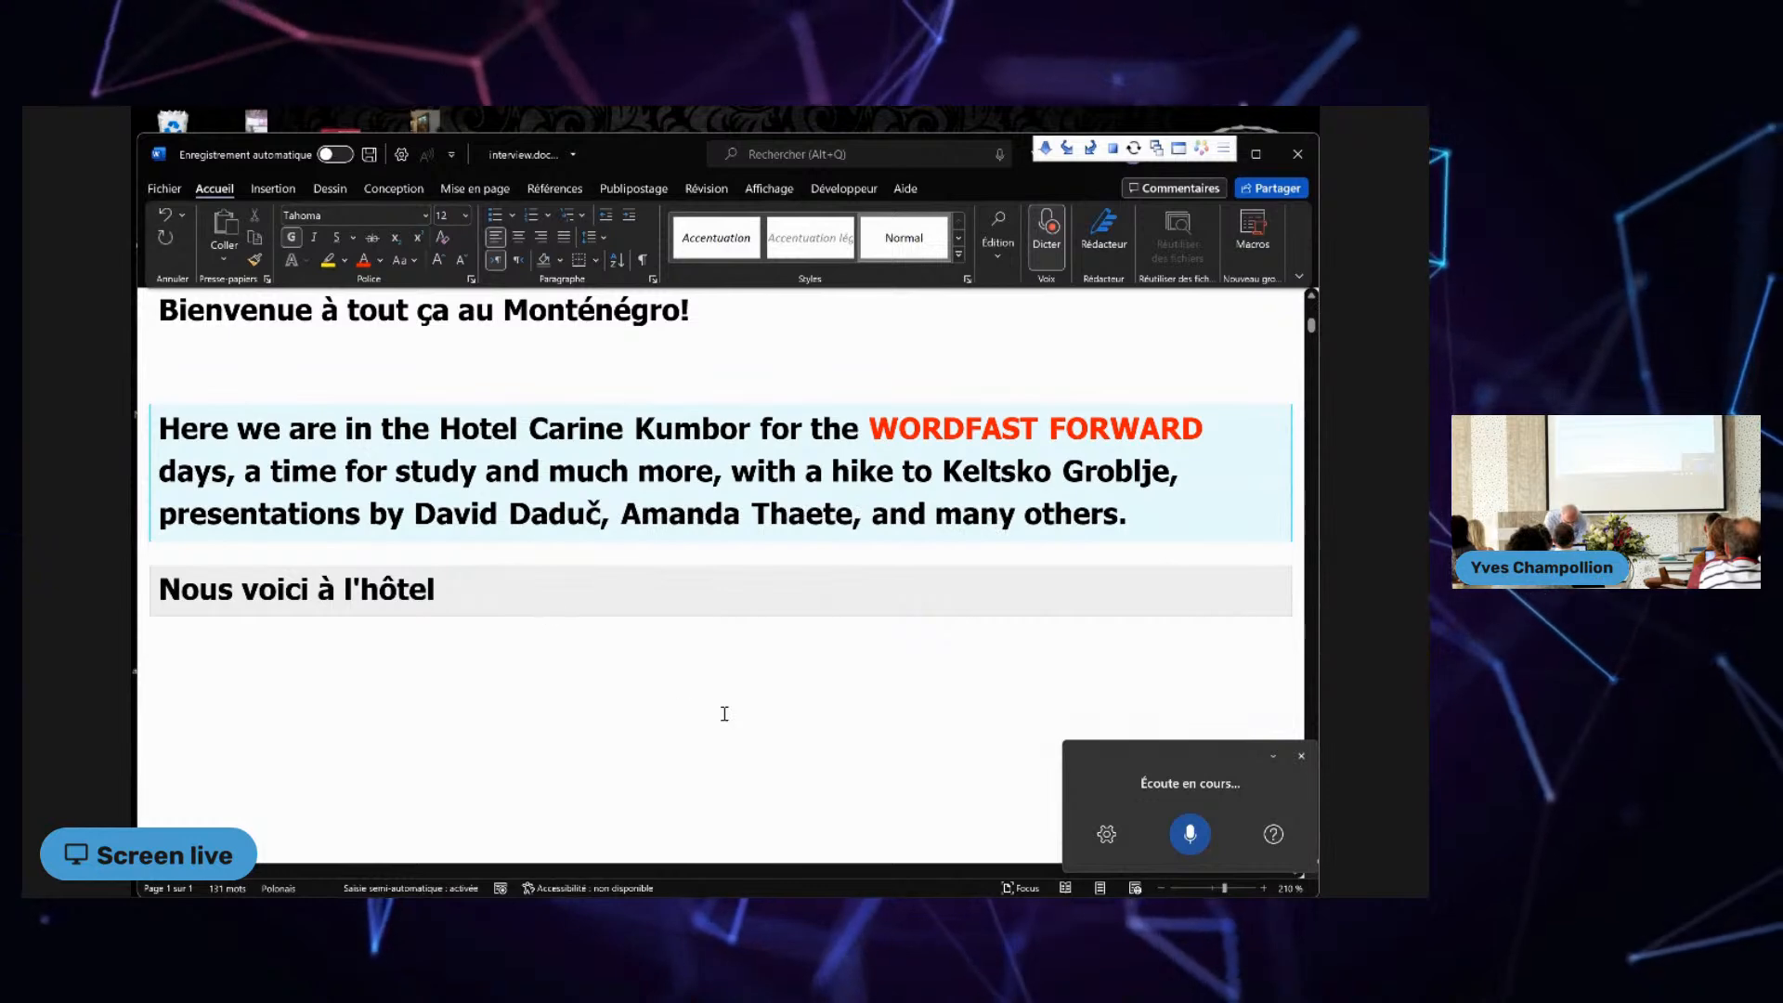
{"action": "left_click", "coordinate": [1189, 834]}
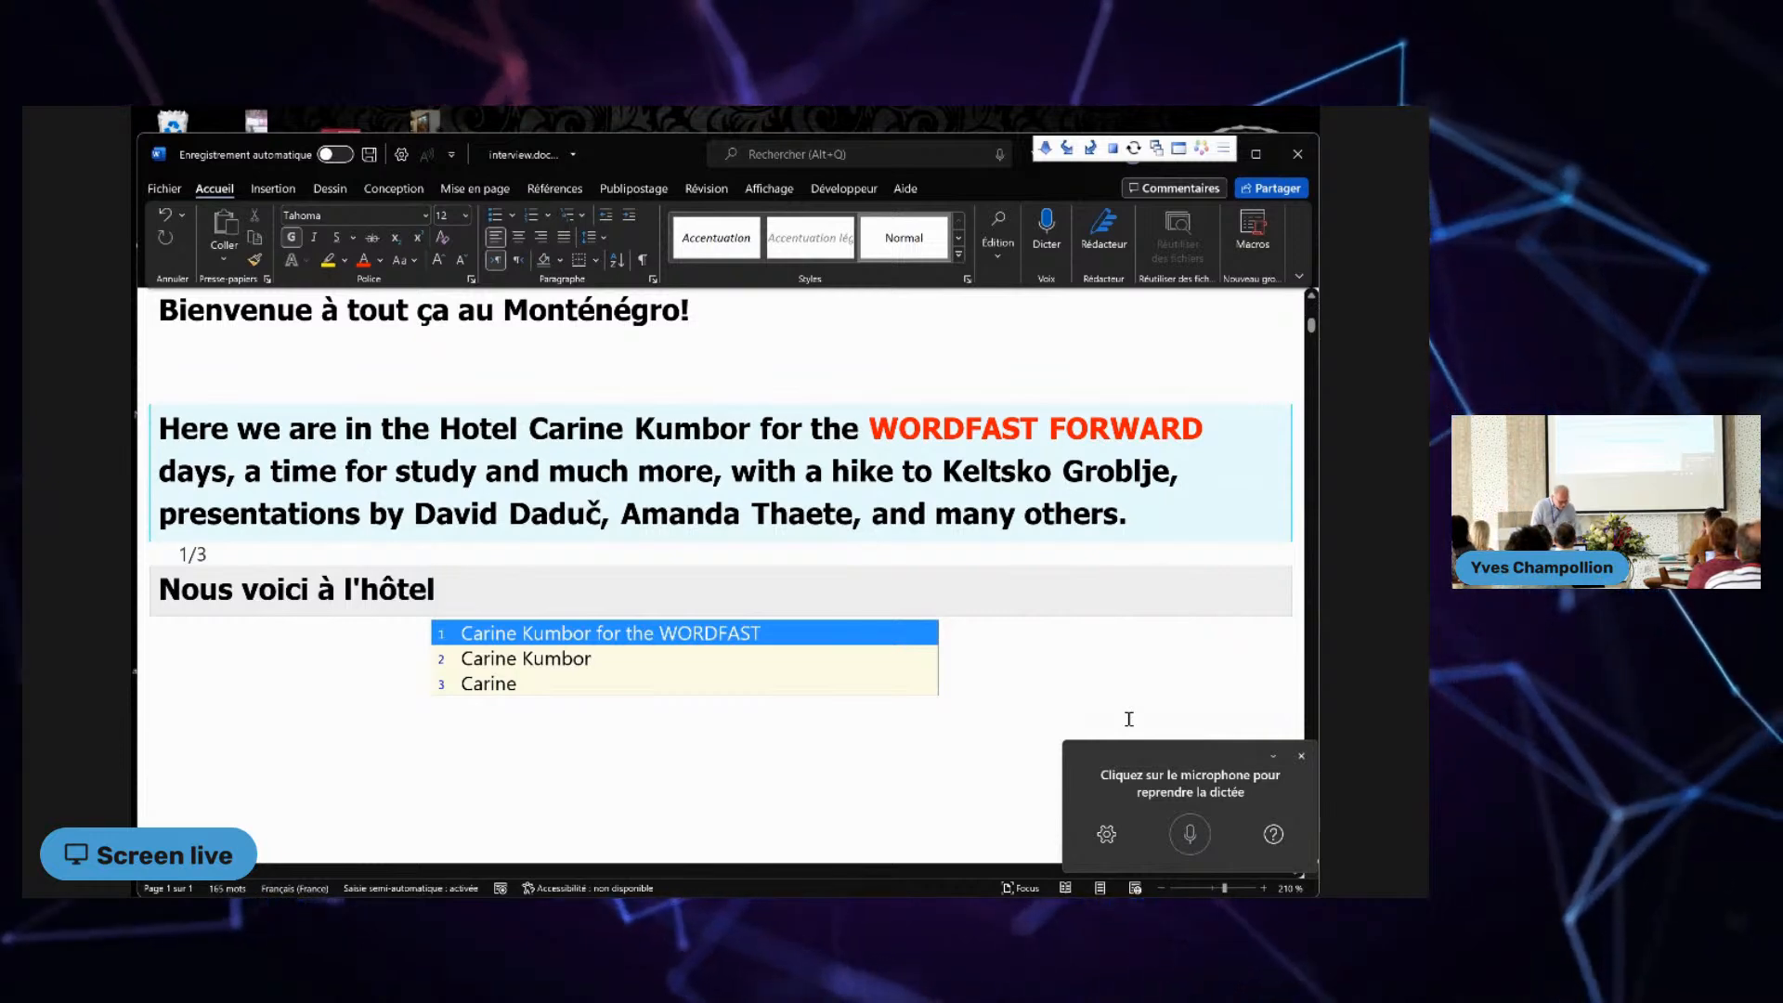
{"action": "key", "text": "ctrl+F1"}
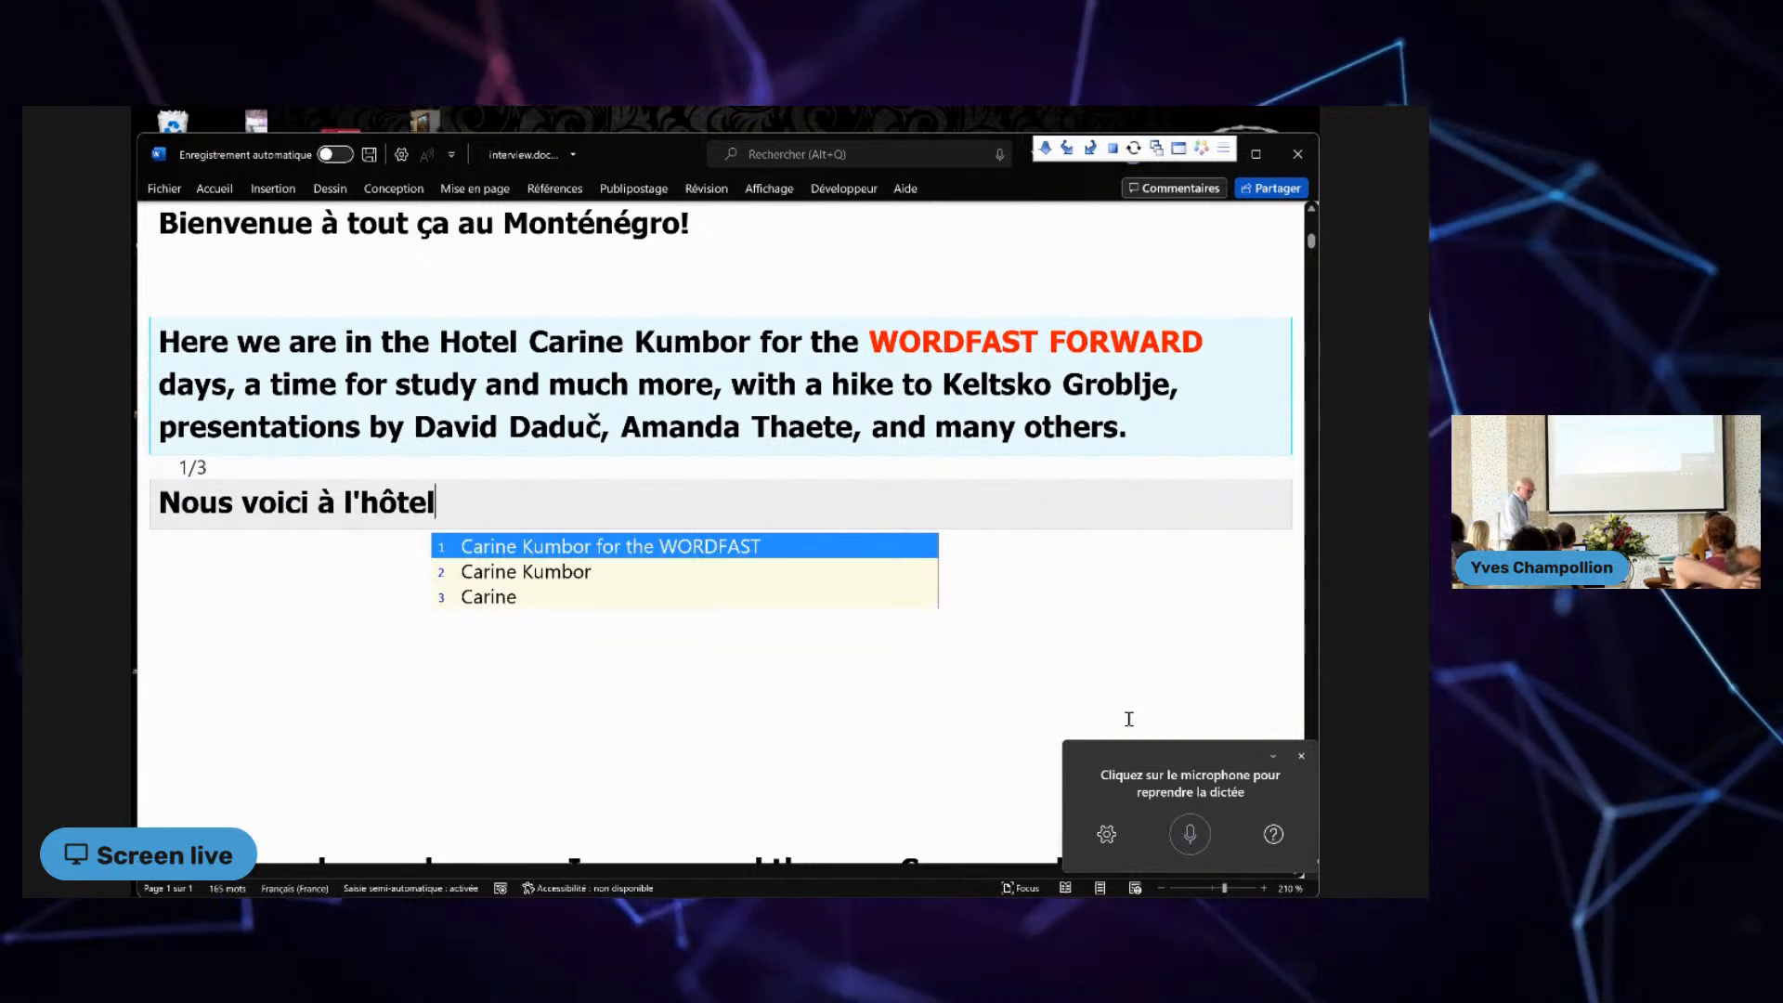
{"action": "key", "text": "Down"}
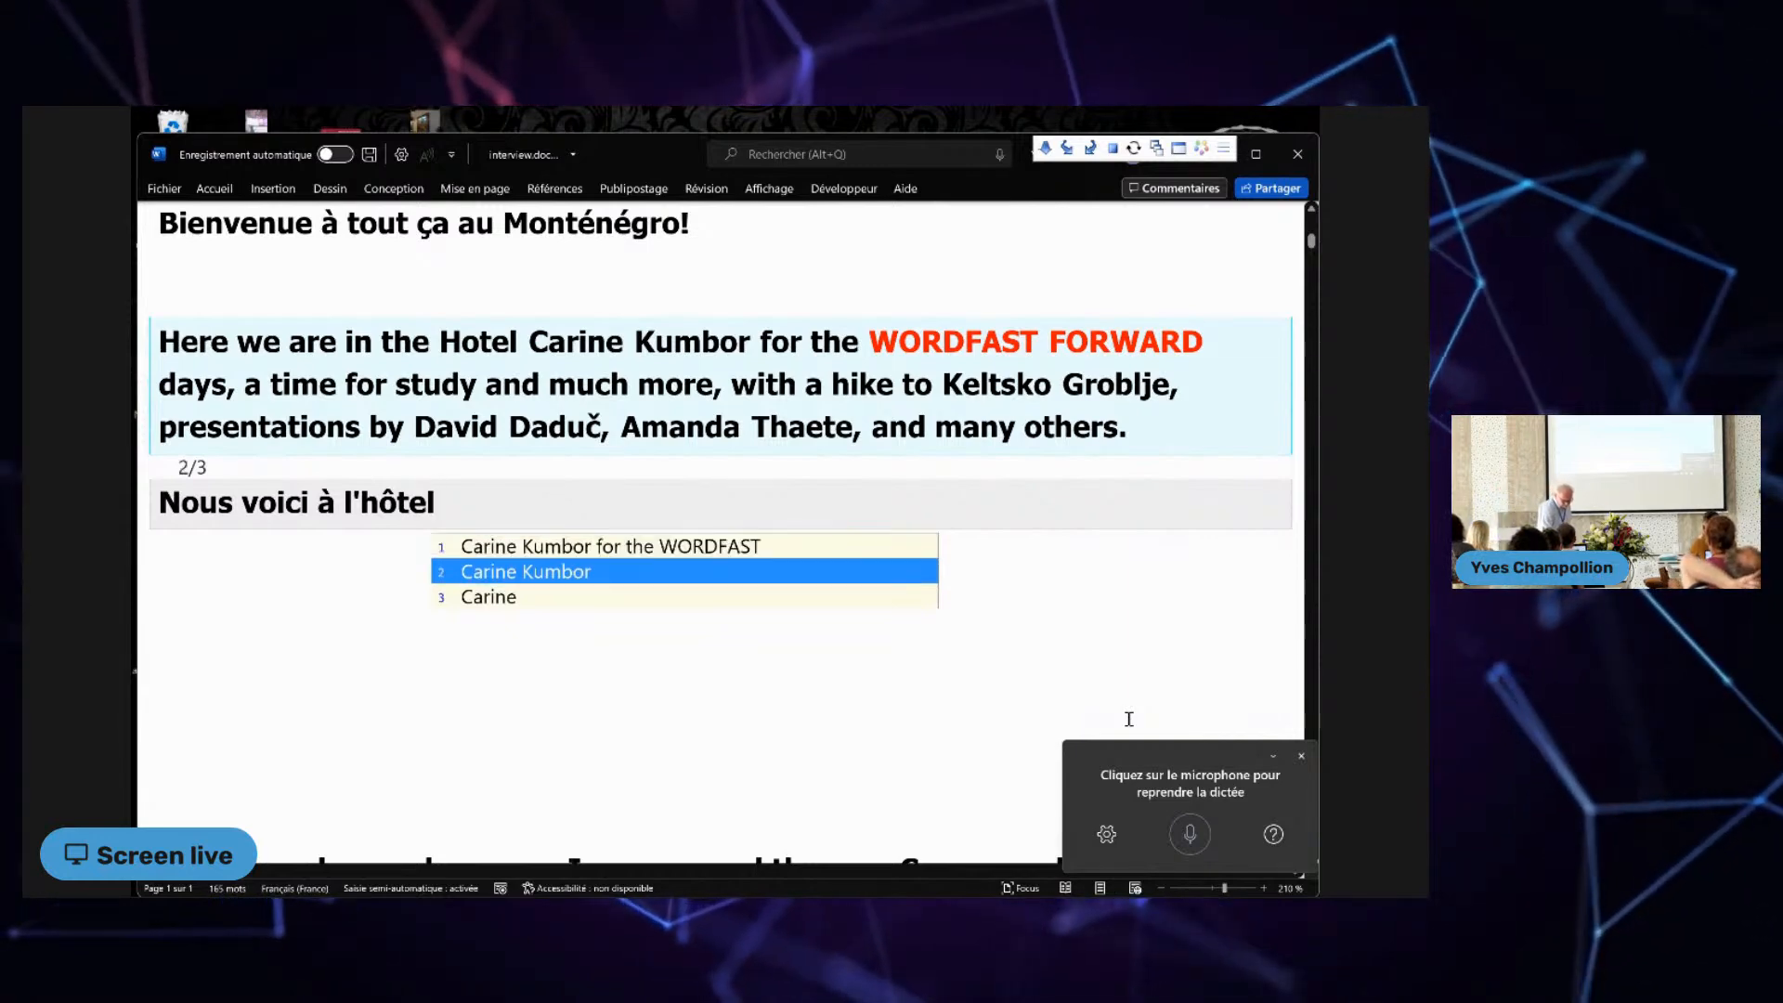
{"action": "key", "text": "Return"}
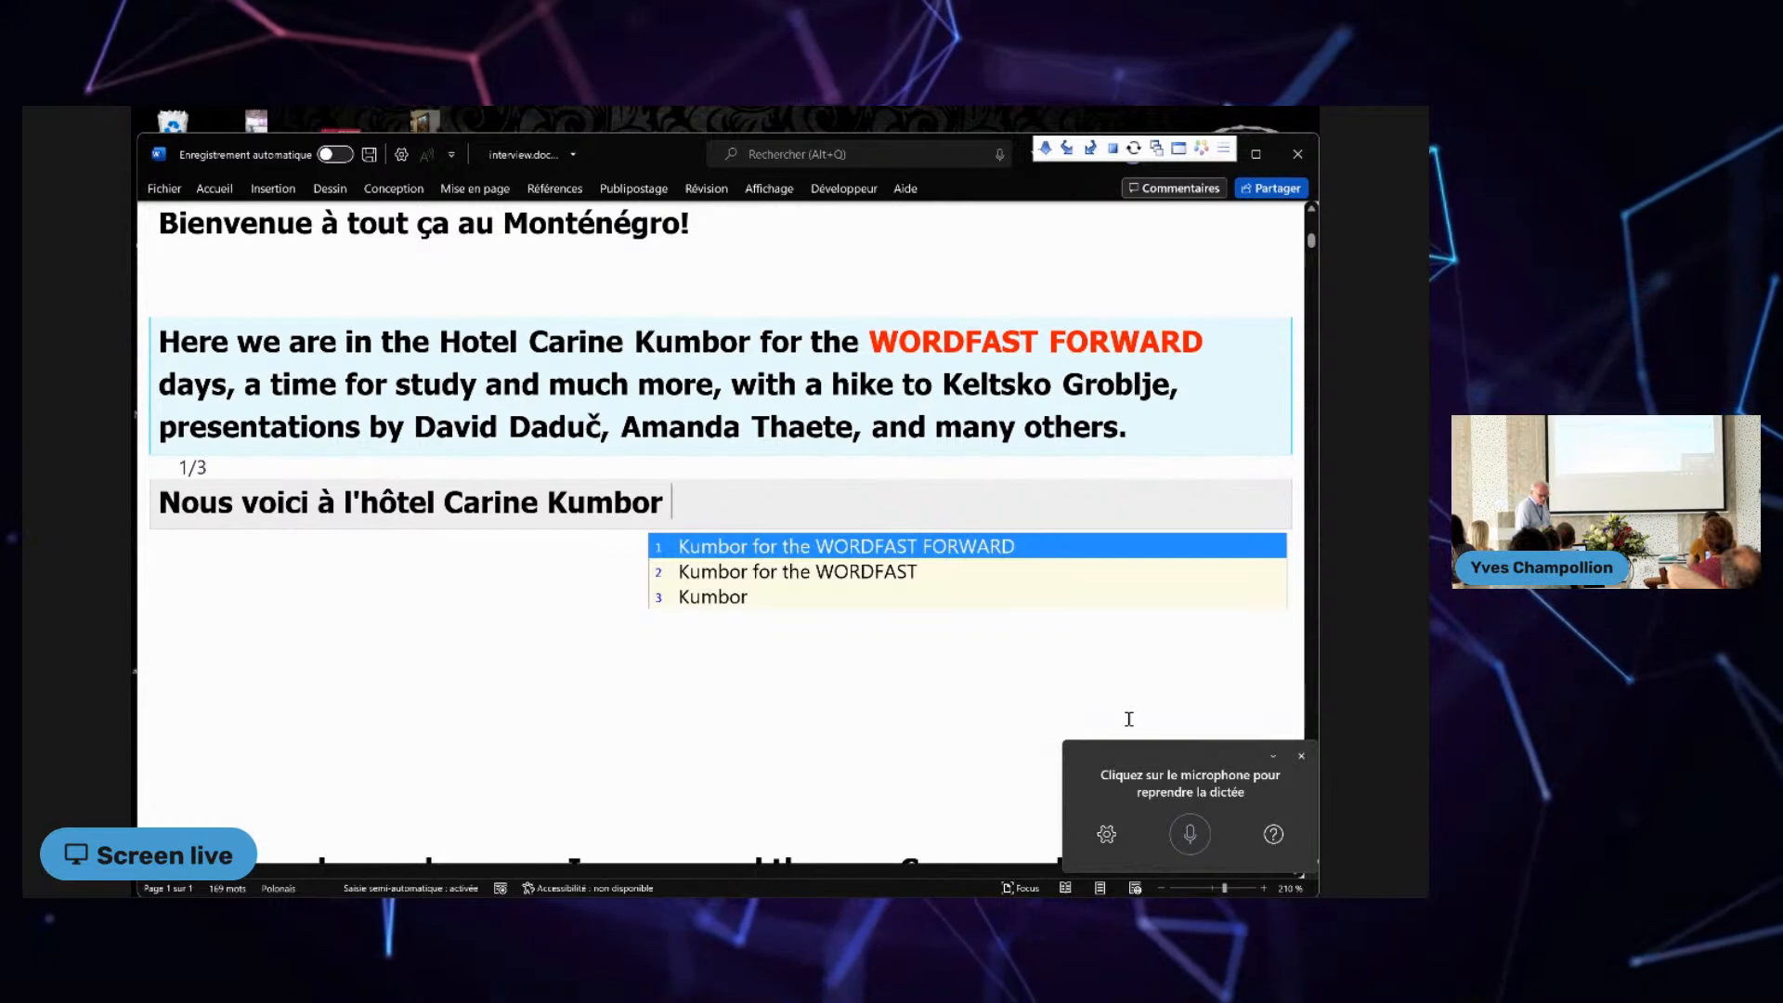
{"action": "left_click", "coordinate": [1190, 838]}
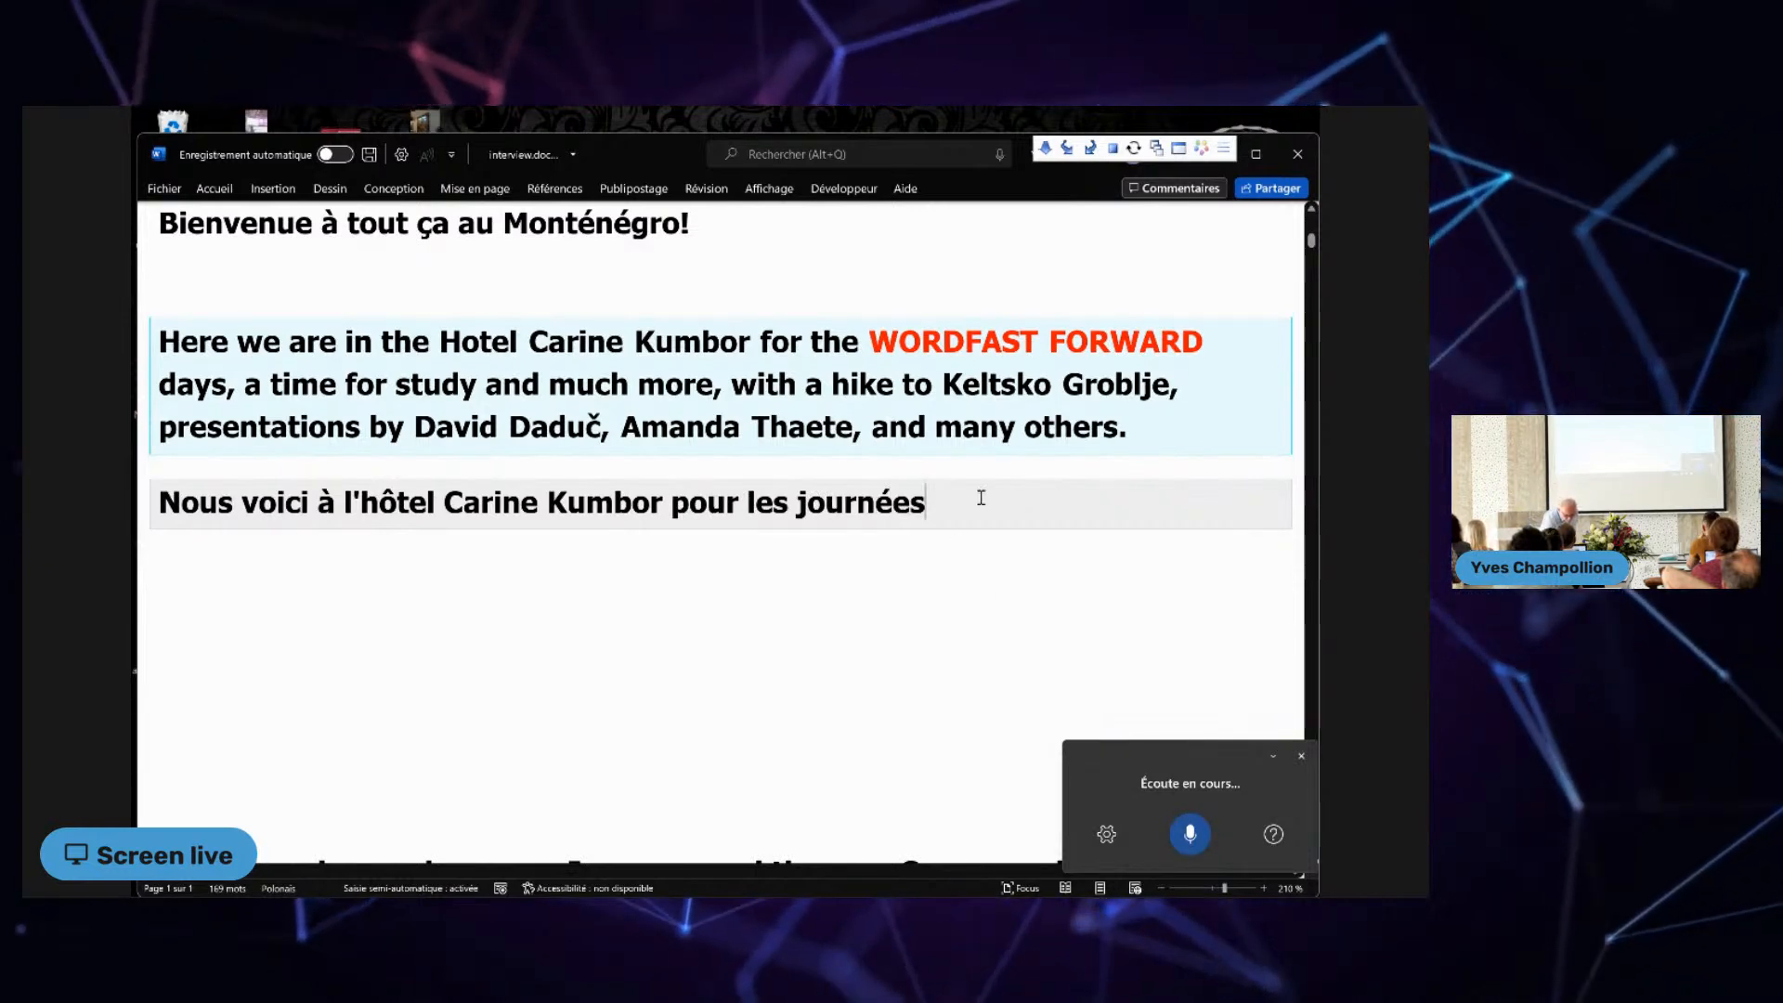
Step: Remove the stray words "Ah si" after "journées" in the target segment and pause the dictation
{"action": "type", "text": "si"}
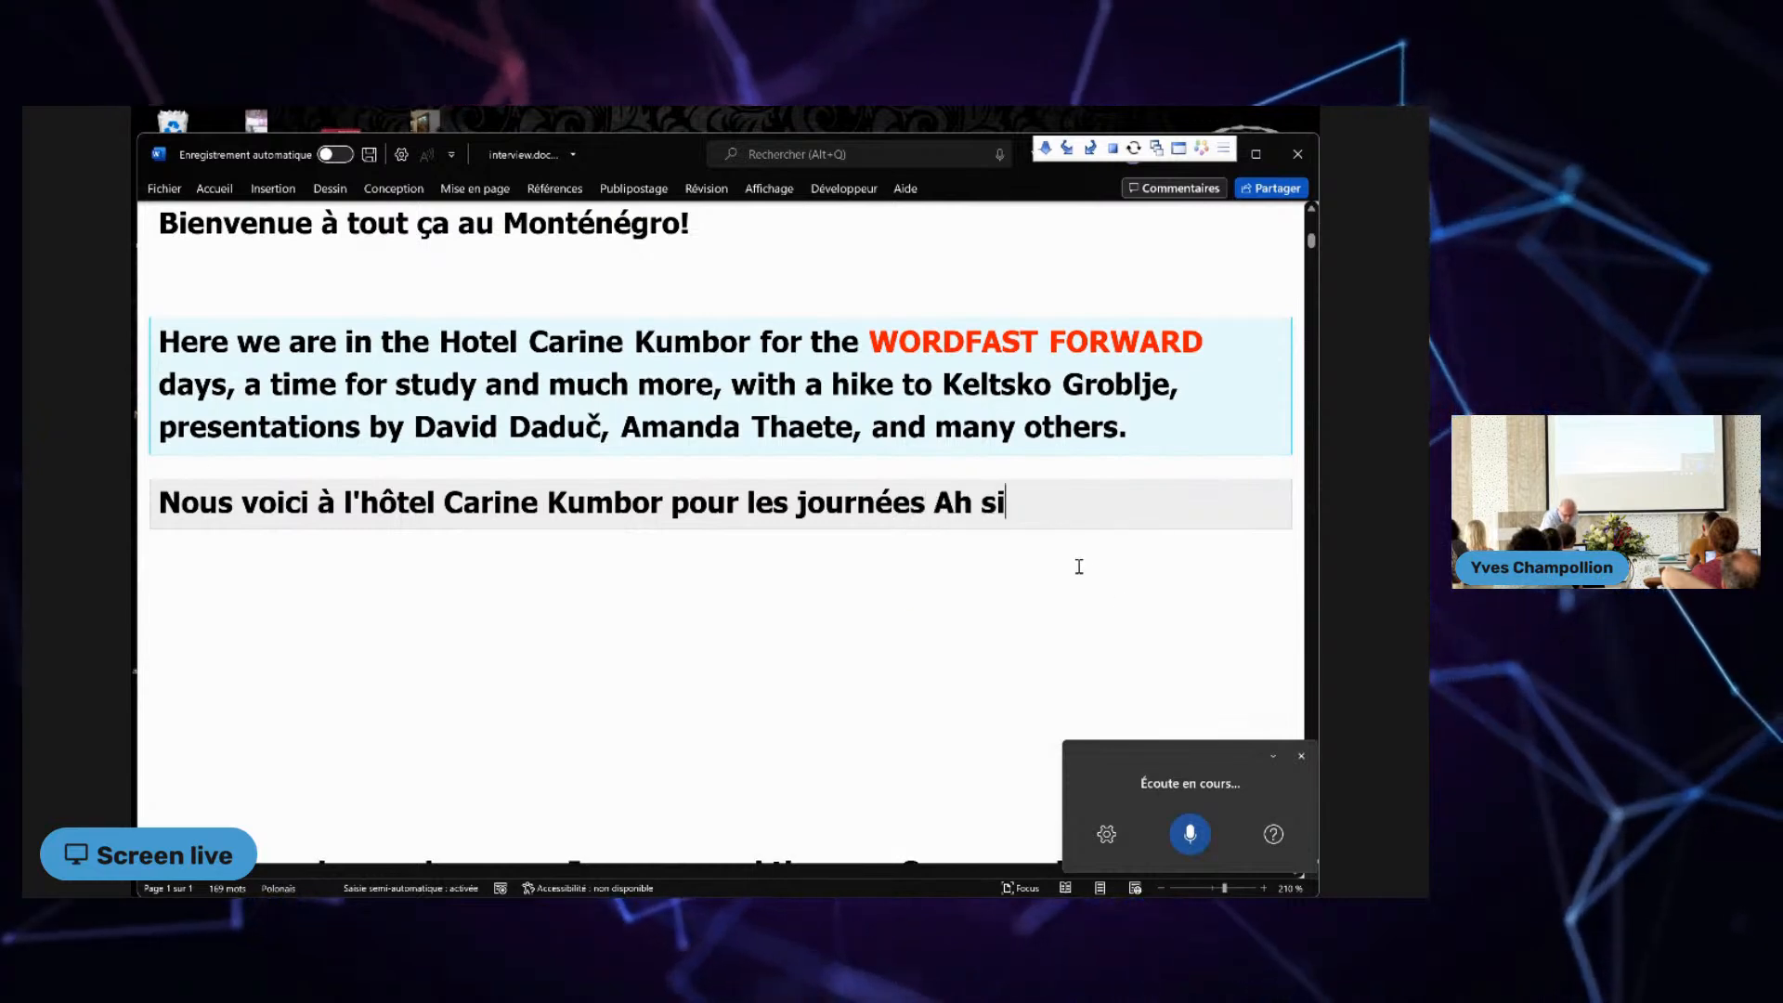
{"action": "key", "text": "BackSpace"}
{"action": "key", "text": "BackSpace"}
{"action": "key", "text": "BackSpace"}
{"action": "key", "text": "BackSpace"}
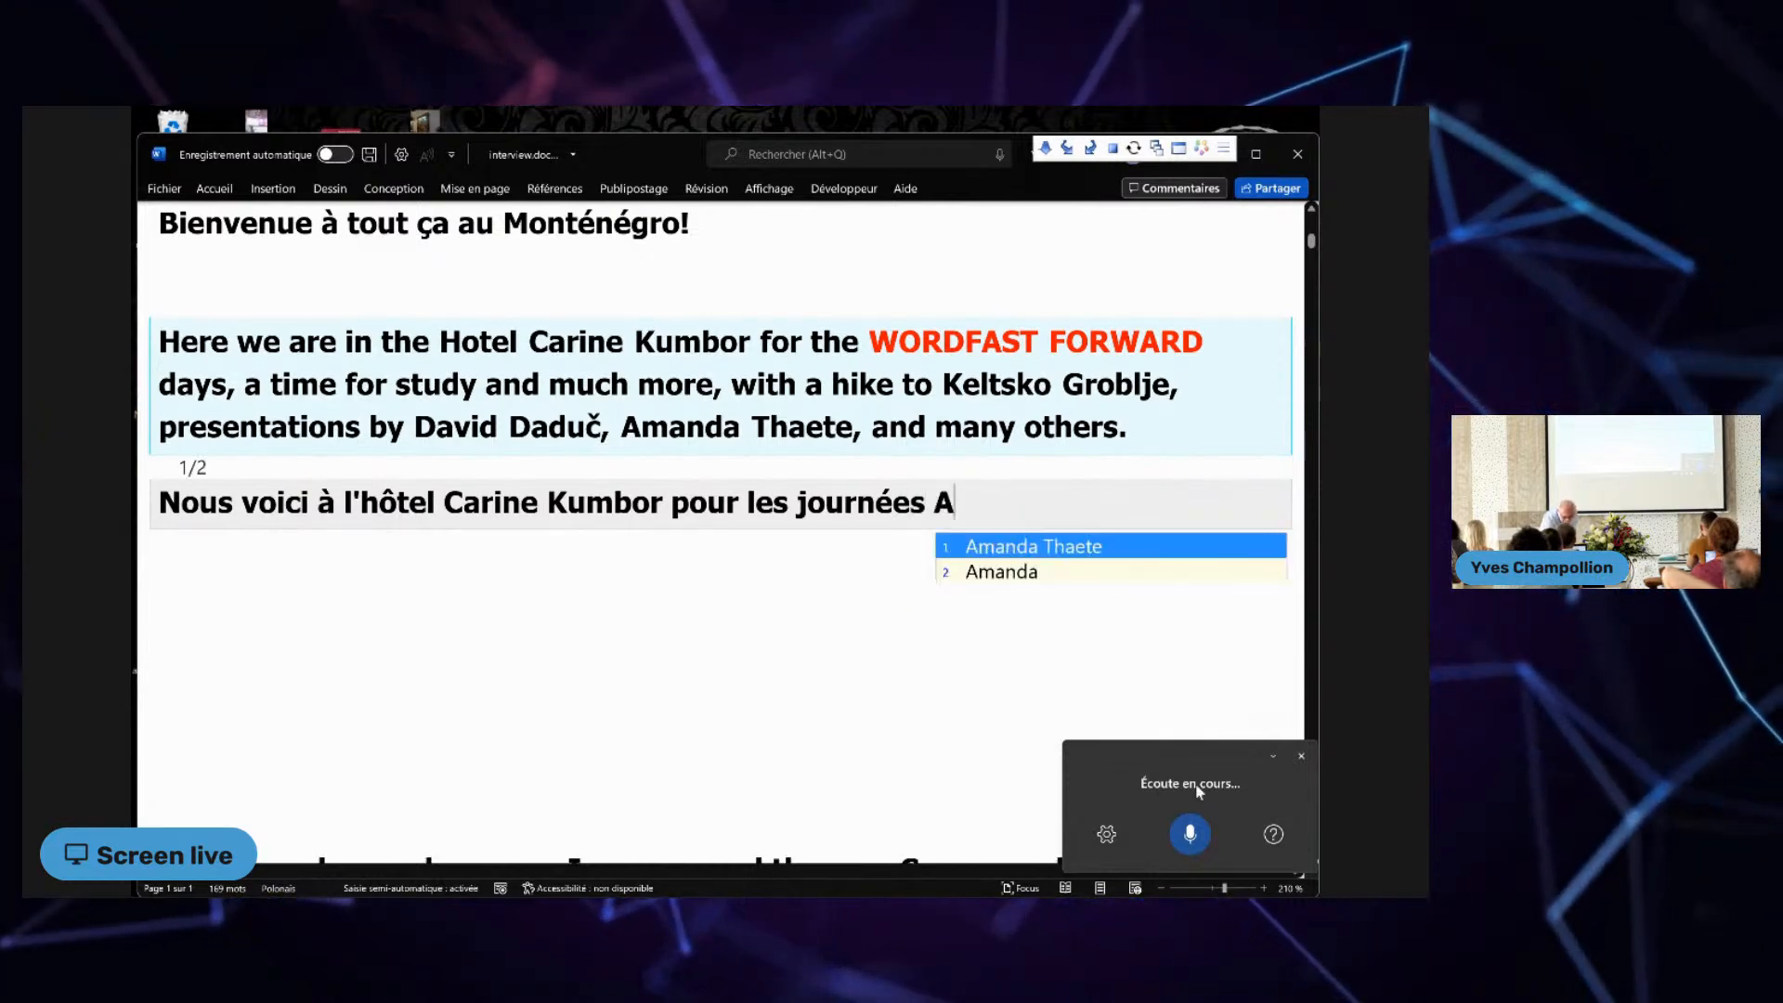
{"action": "left_click", "coordinate": [1189, 834]}
{"action": "left_click_drag", "start_coordinate": [1022, 507], "coordinate": [927, 503]}
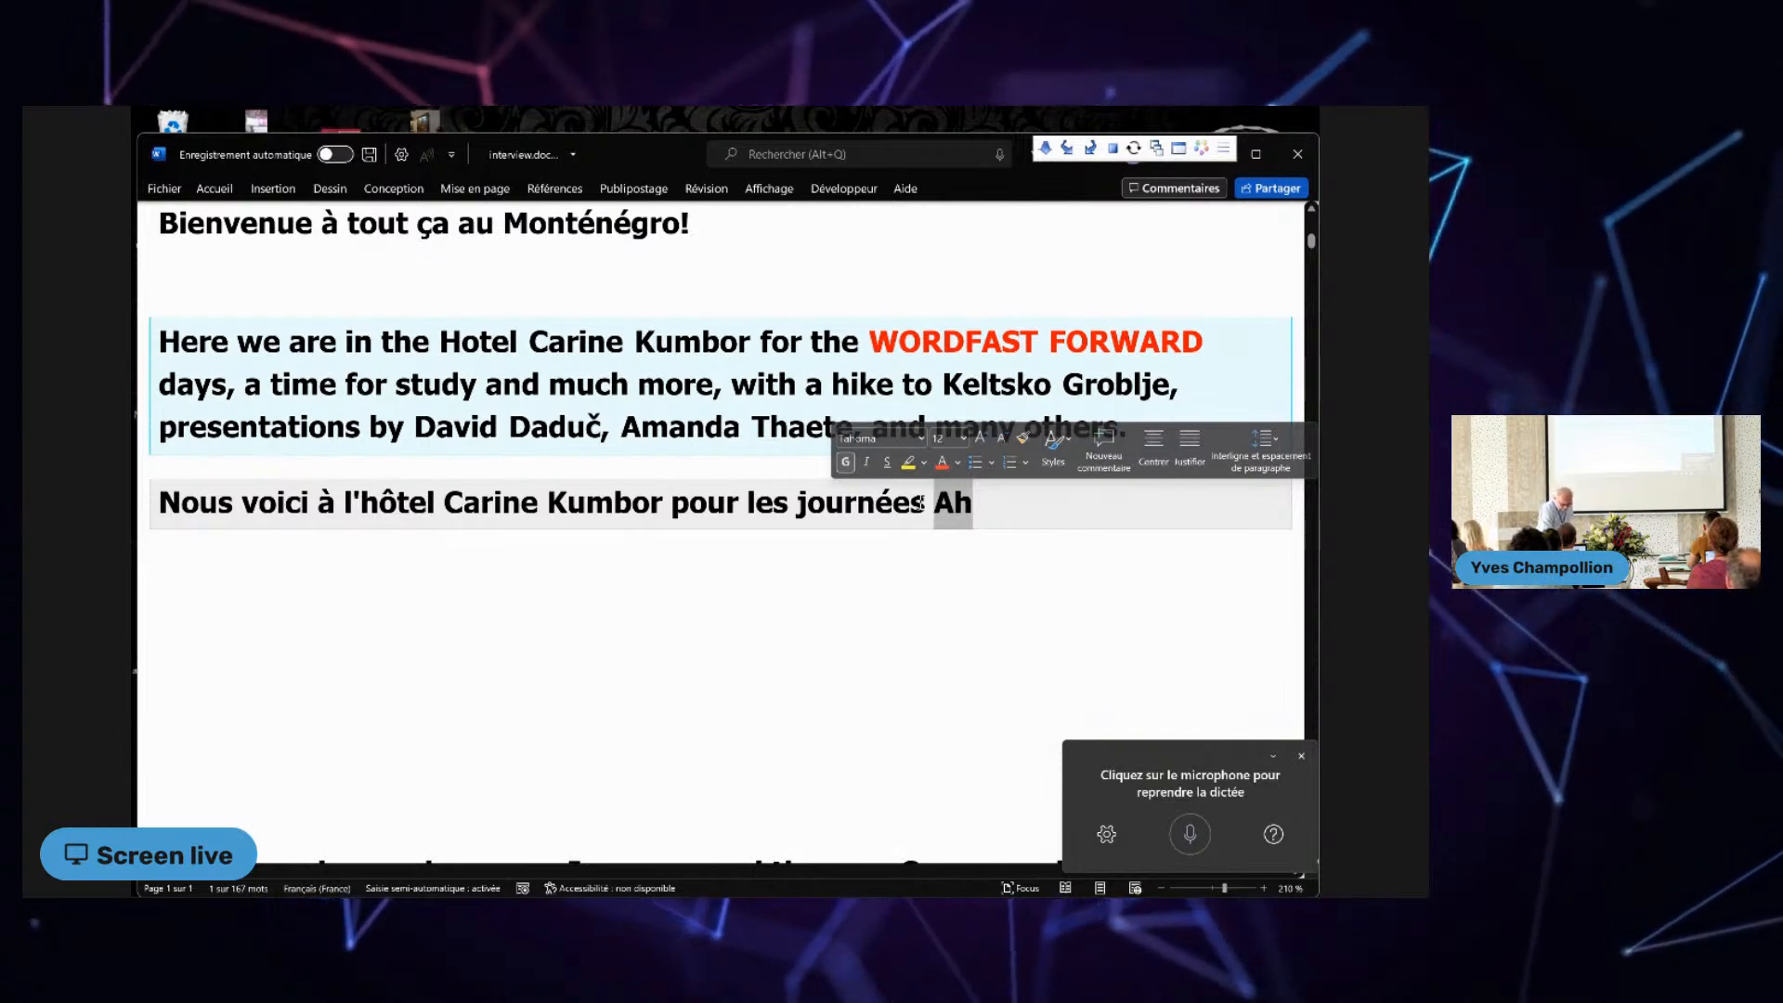
{"action": "key", "text": "BackSpace"}
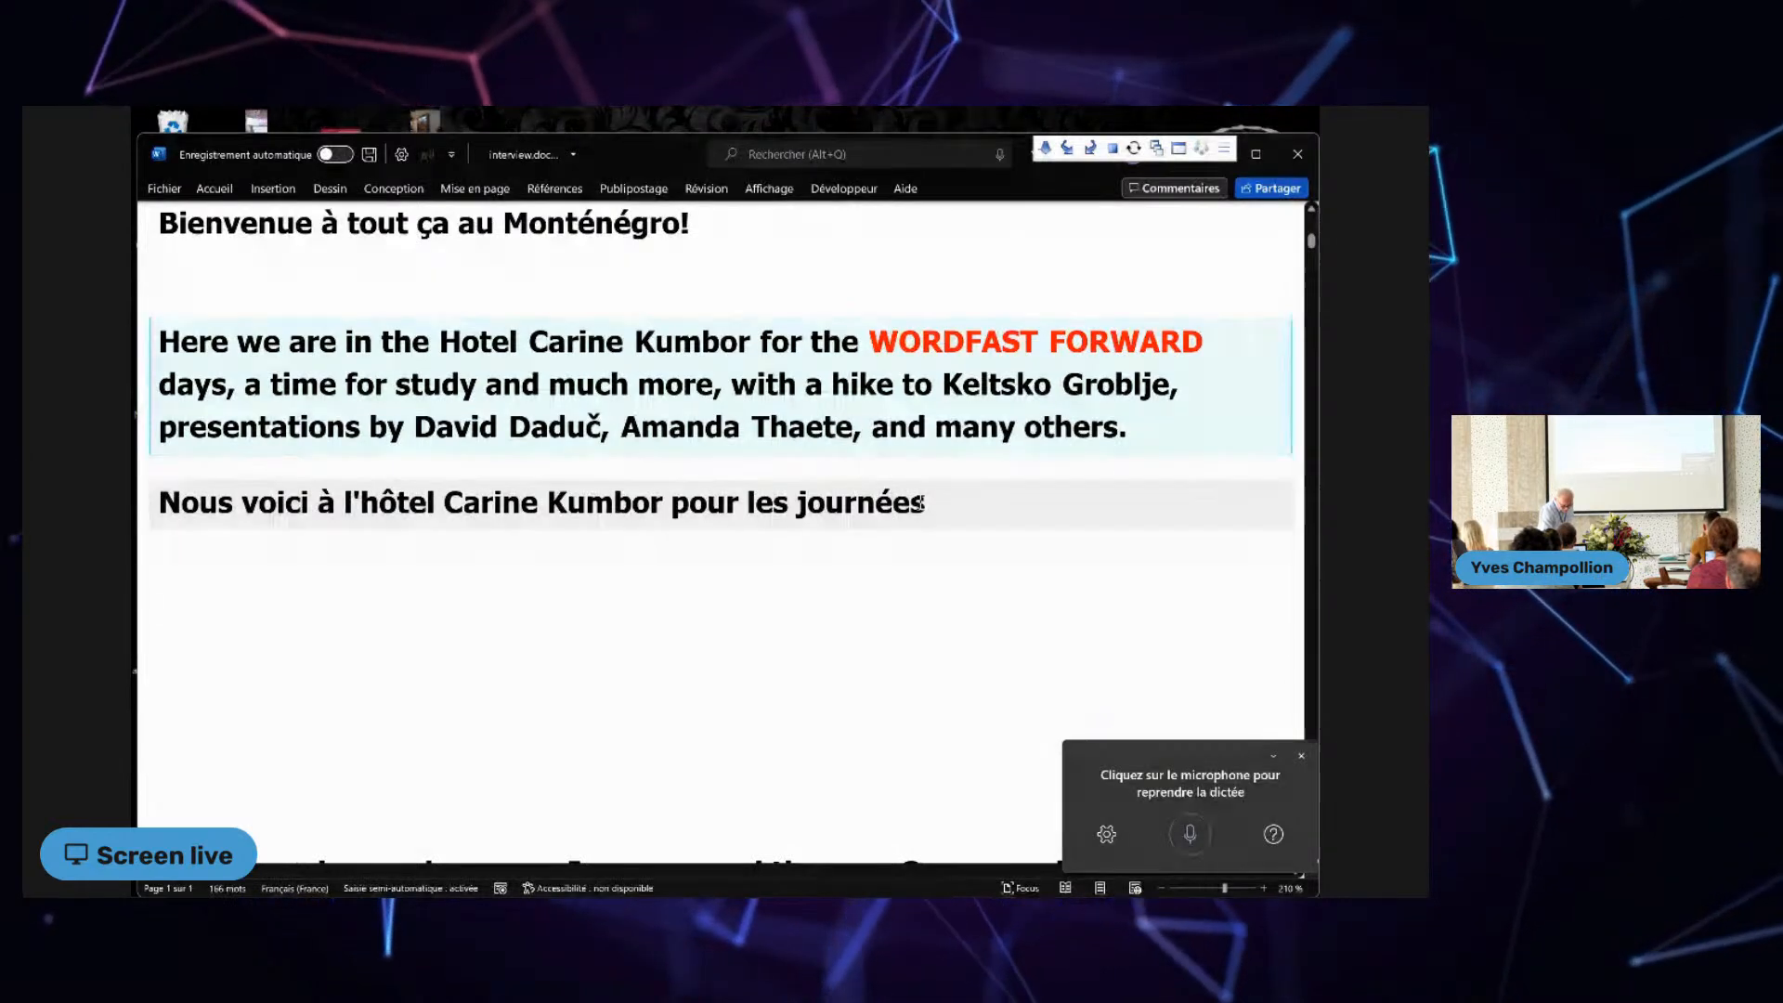
Step: Delete "Carine Kumbor pour les journées" from the target segment, keeping only "Nous voici à l'hôtel"
{"action": "key", "text": "BackSpace"}
{"action": "key", "text": "BackSpace"}
{"action": "key", "text": "BackSpace"}
{"action": "key", "text": "BackSpace"}
{"action": "key", "text": "BackSpace"}
{"action": "key", "text": "BackSpace"}
{"action": "key", "text": "BackSpace"}
{"action": "key", "text": "BackSpace"}
{"action": "key", "text": "BackSpace"}
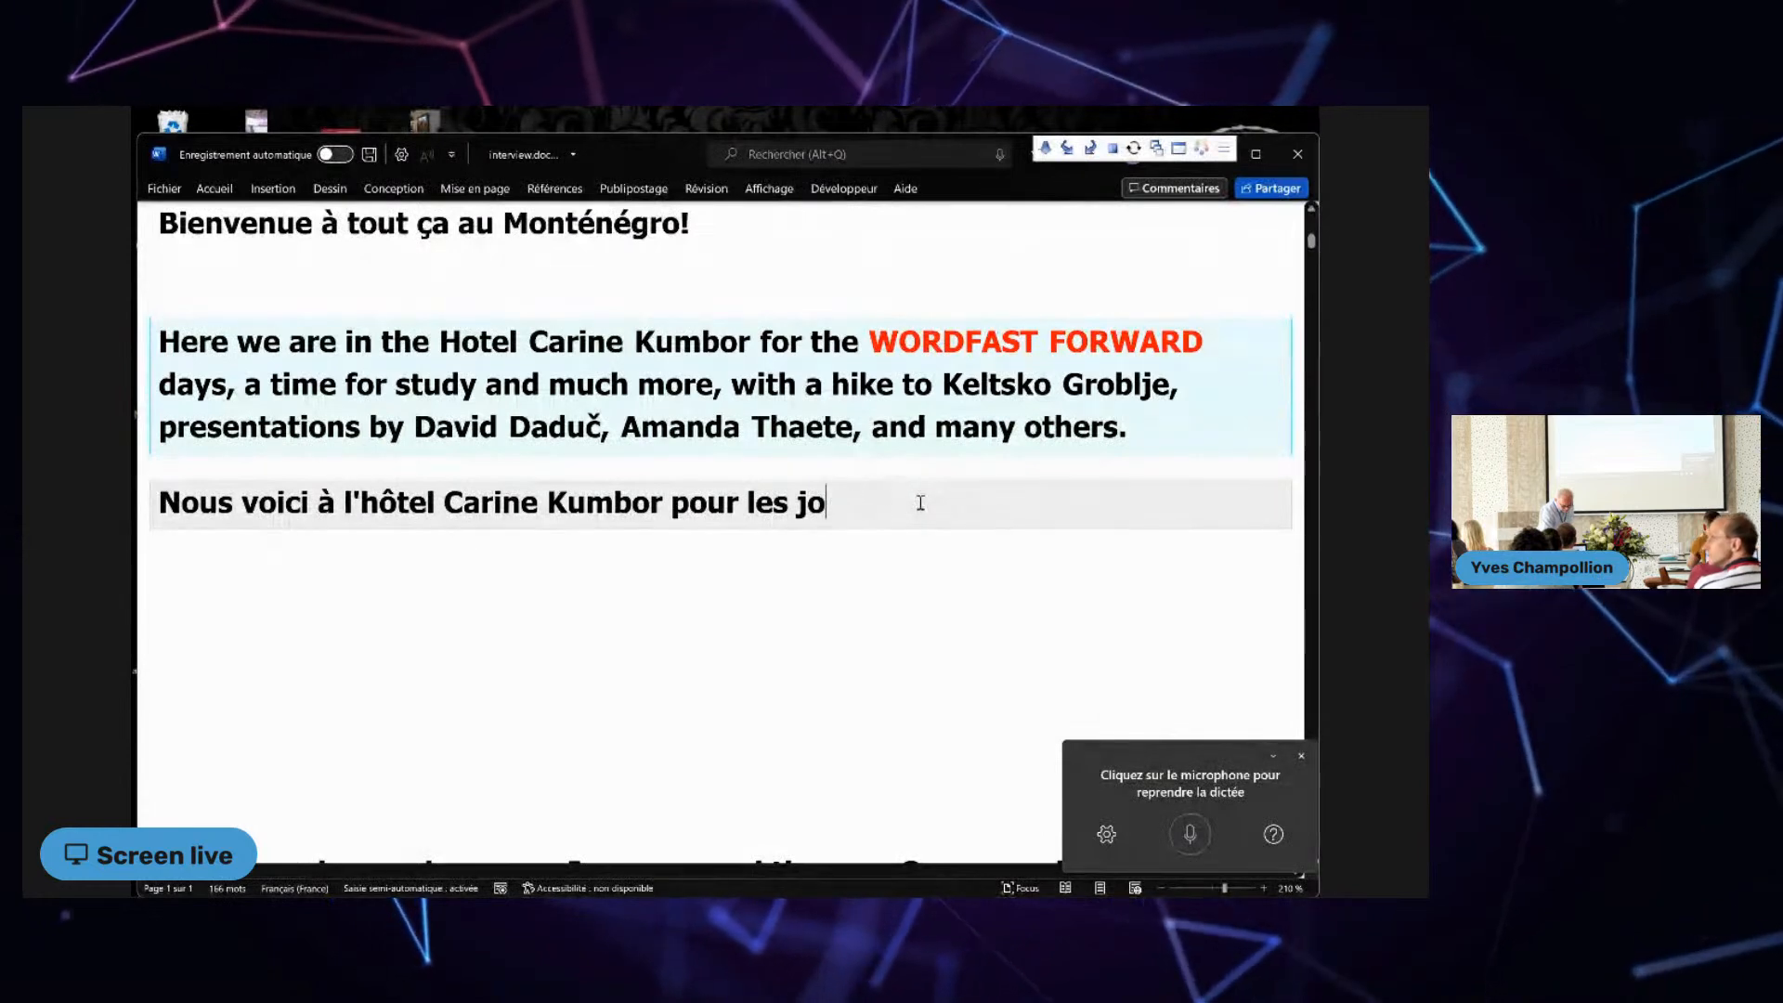
{"action": "key", "text": "BackSpace"}
{"action": "key", "text": "BackSpace"}
{"action": "key", "text": "BackSpace"}
{"action": "key", "text": "BackSpace"}
{"action": "key", "text": "BackSpace"}
{"action": "key", "text": "BackSpace"}
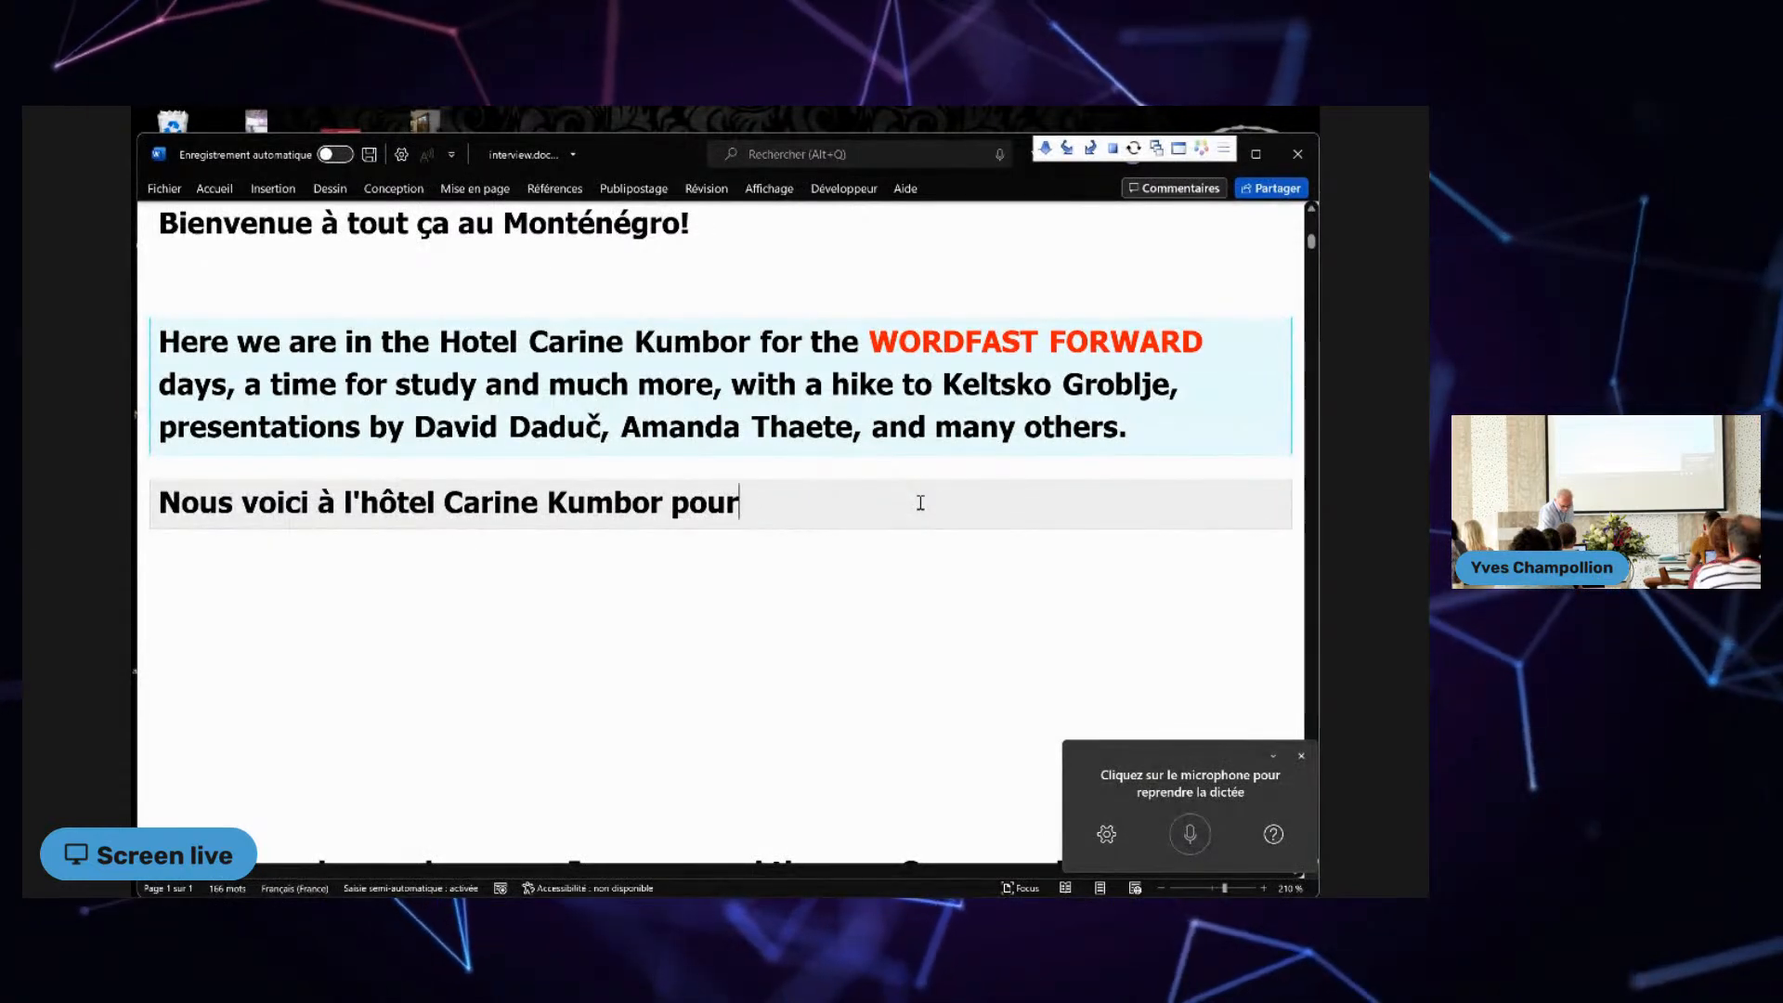
{"action": "key", "text": "BackSpace"}
{"action": "key", "text": "BackSpace"}
{"action": "key", "text": "BackSpace"}
{"action": "key", "text": "BackSpace"}
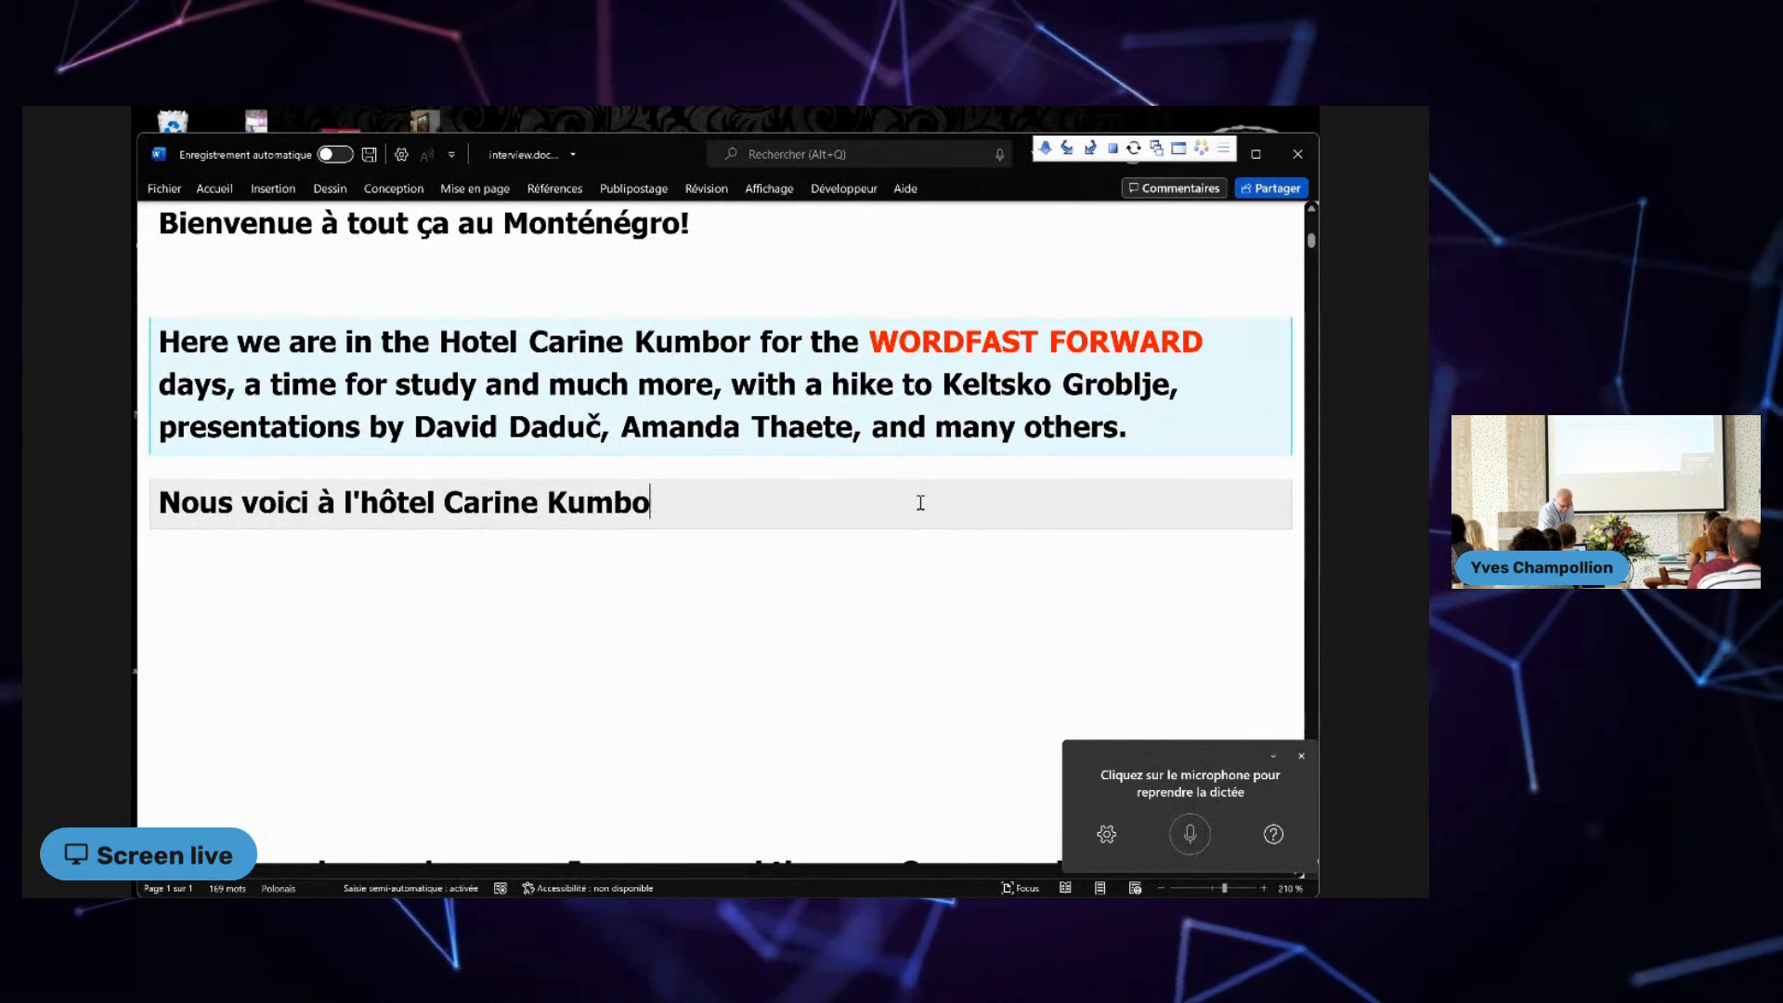
{"action": "key", "text": "BackSpace"}
{"action": "key", "text": "BackSpace"}
{"action": "key", "text": "BackSpace"}
{"action": "key", "text": "BackSpace"}
{"action": "key", "text": "BackSpace"}
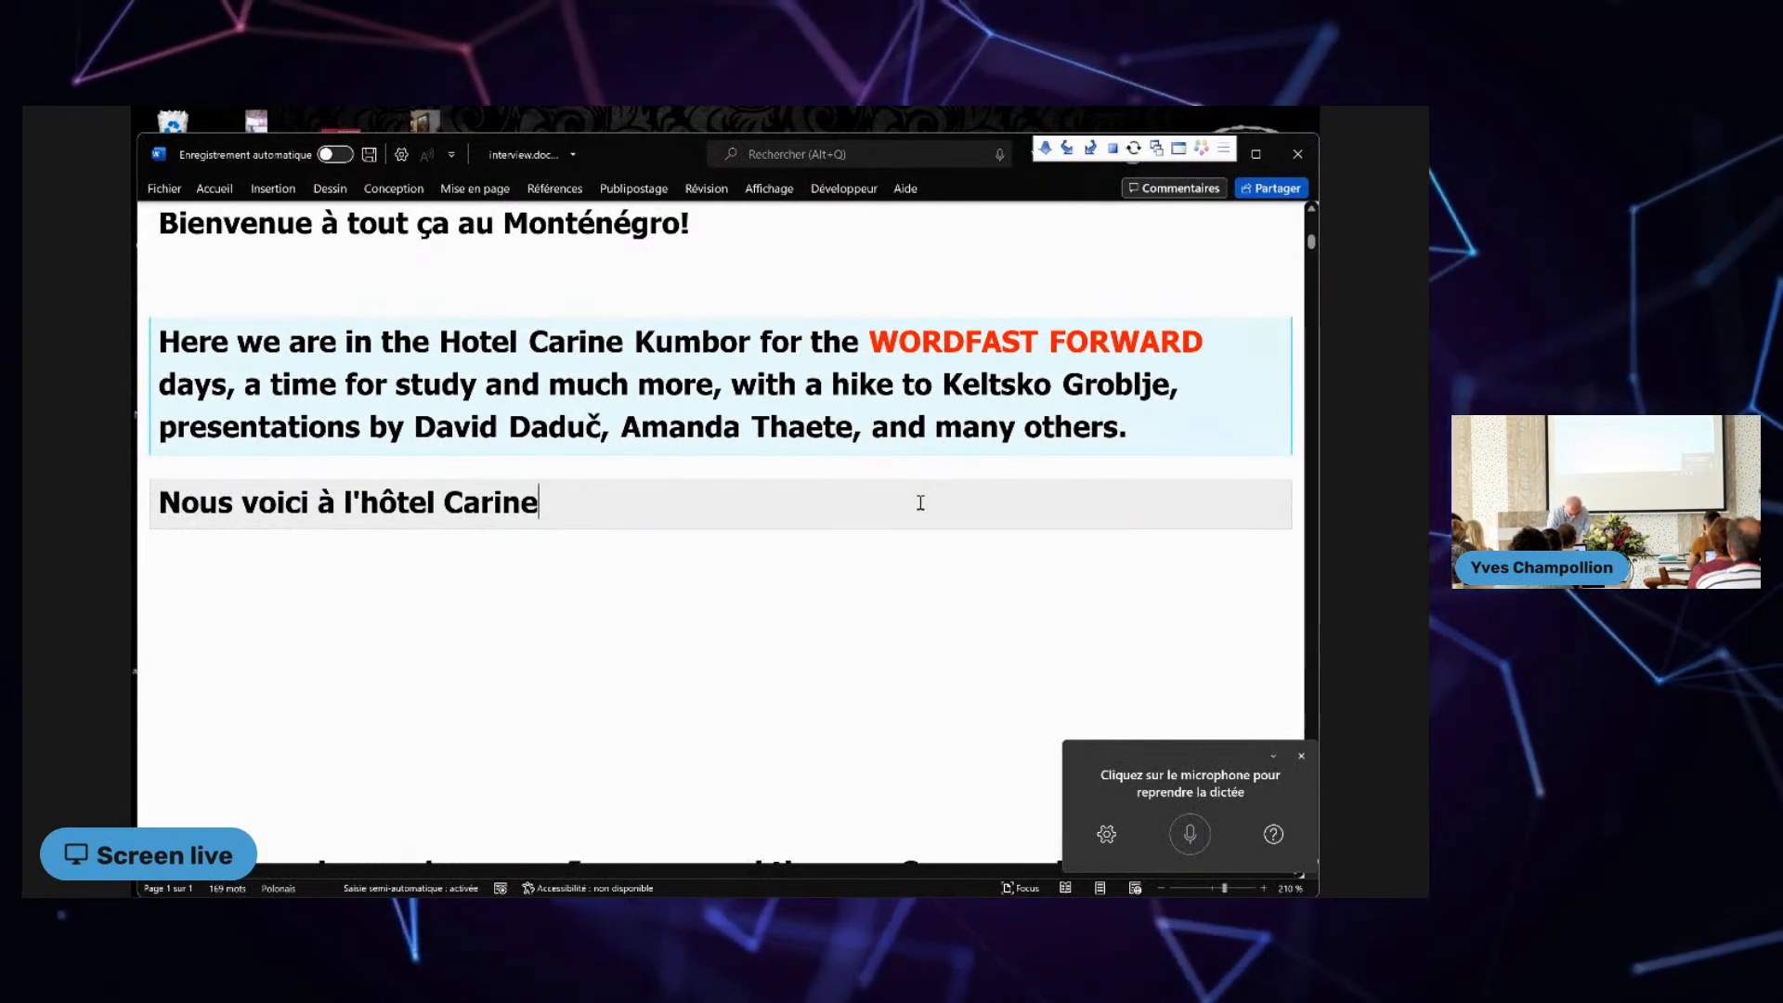
{"action": "key", "text": "BackSpace"}
{"action": "key", "text": "BackSpace"}
{"action": "key", "text": "BackSpace"}
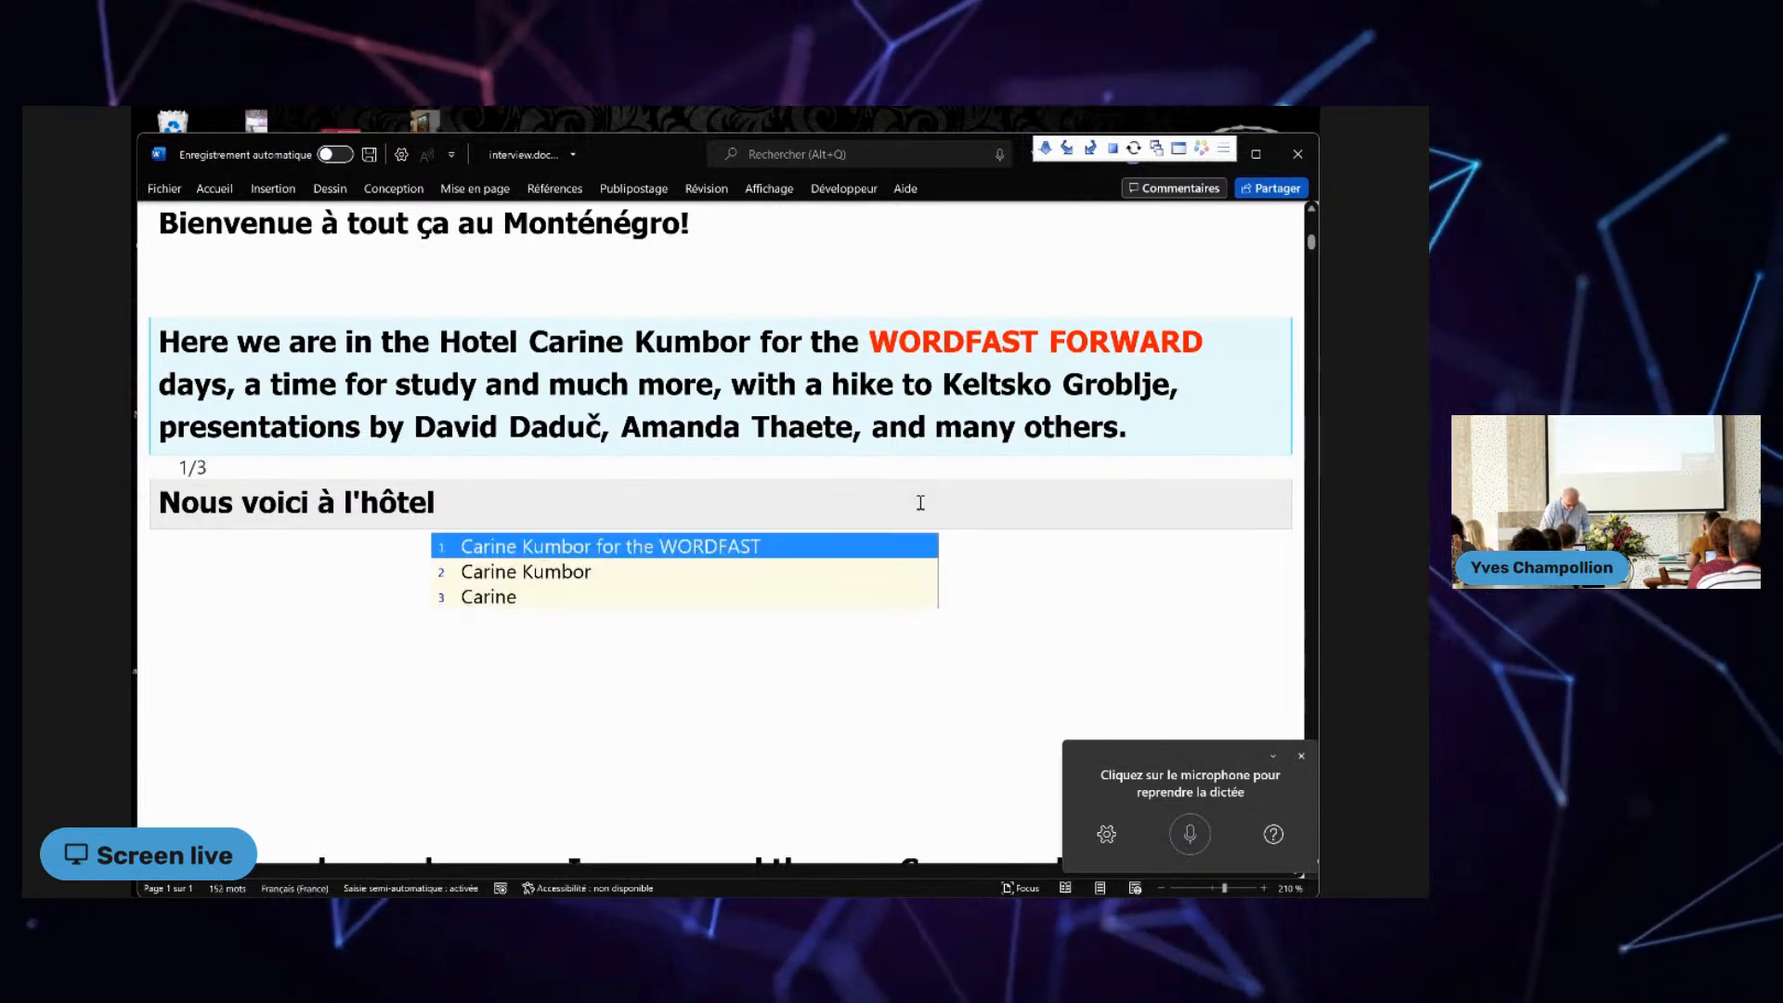
{"action": "key", "text": "Down"}
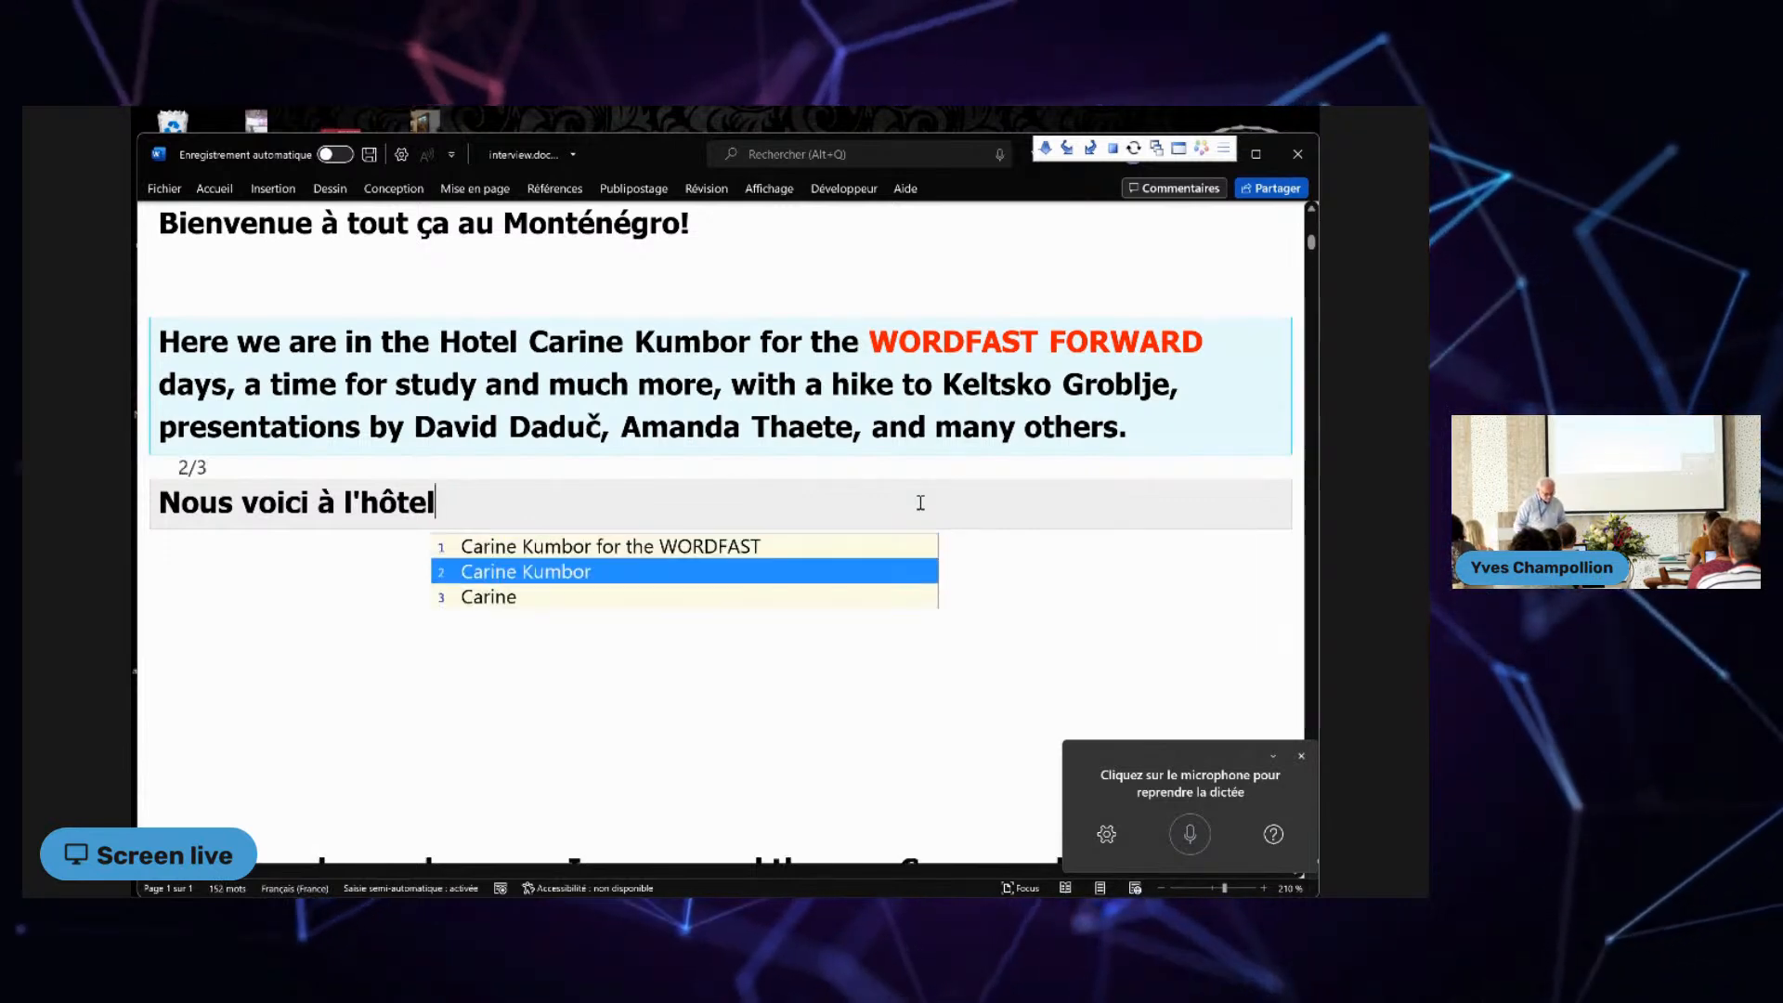
{"action": "key", "text": "Return"}
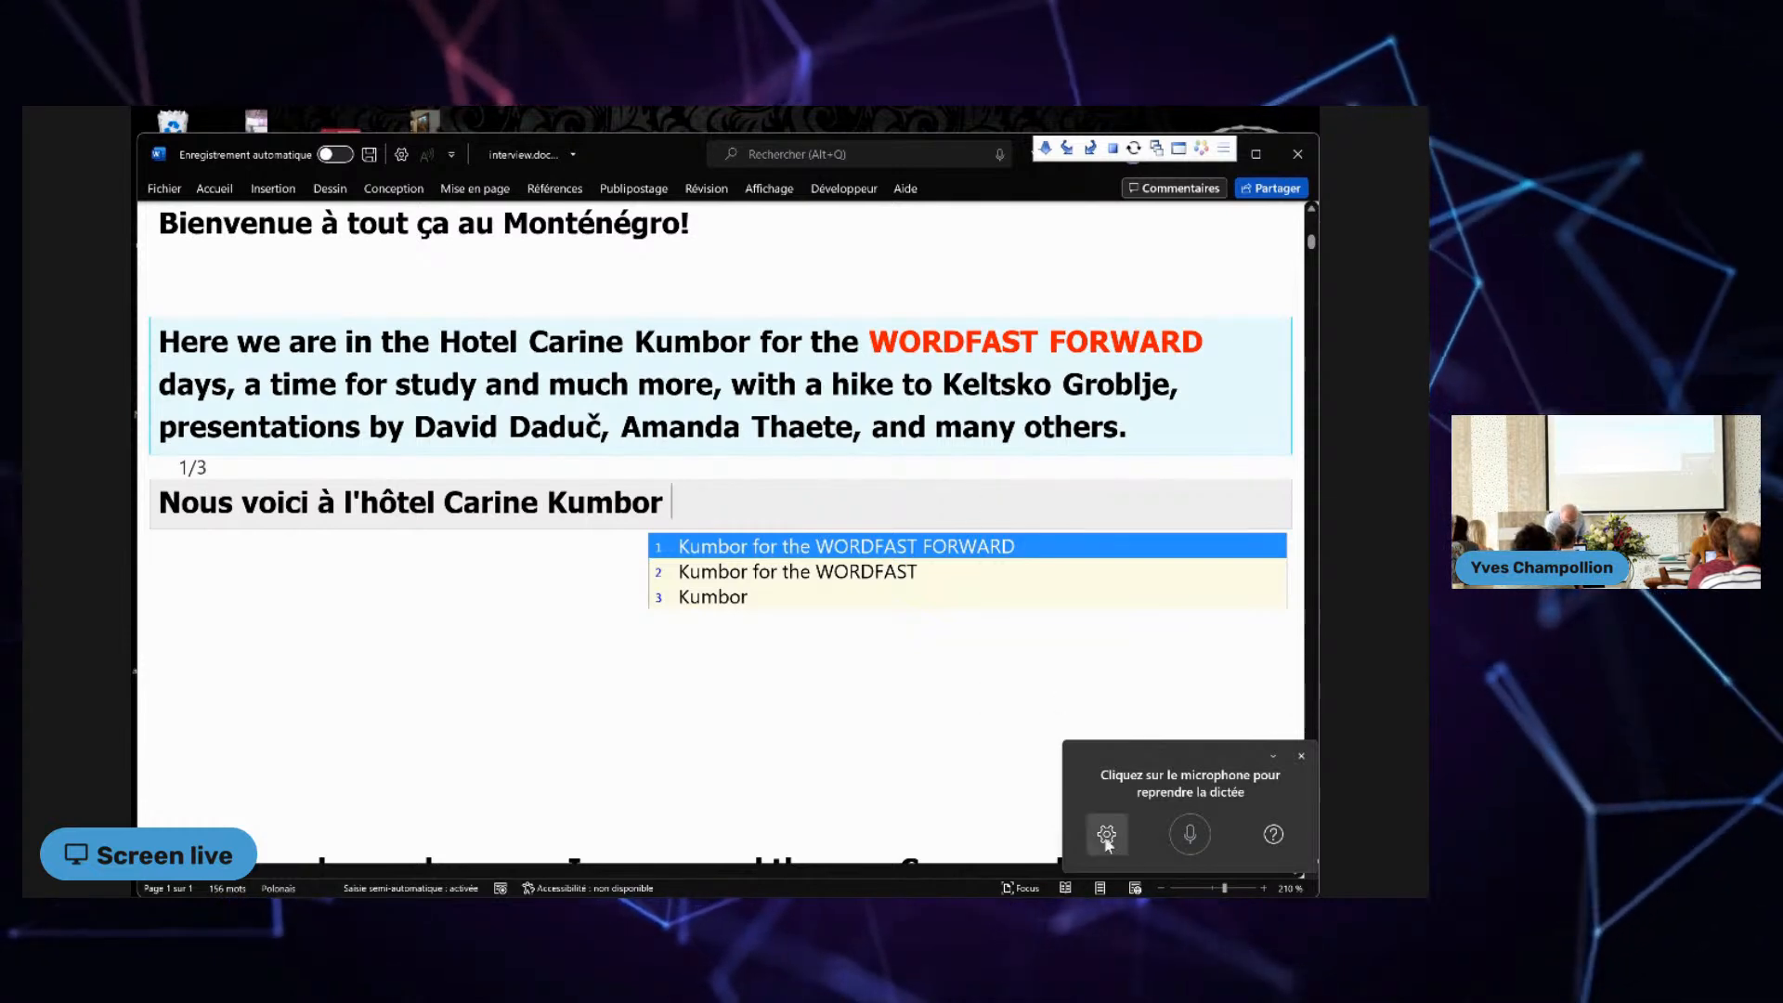
{"action": "left_click", "coordinate": [1177, 838]}
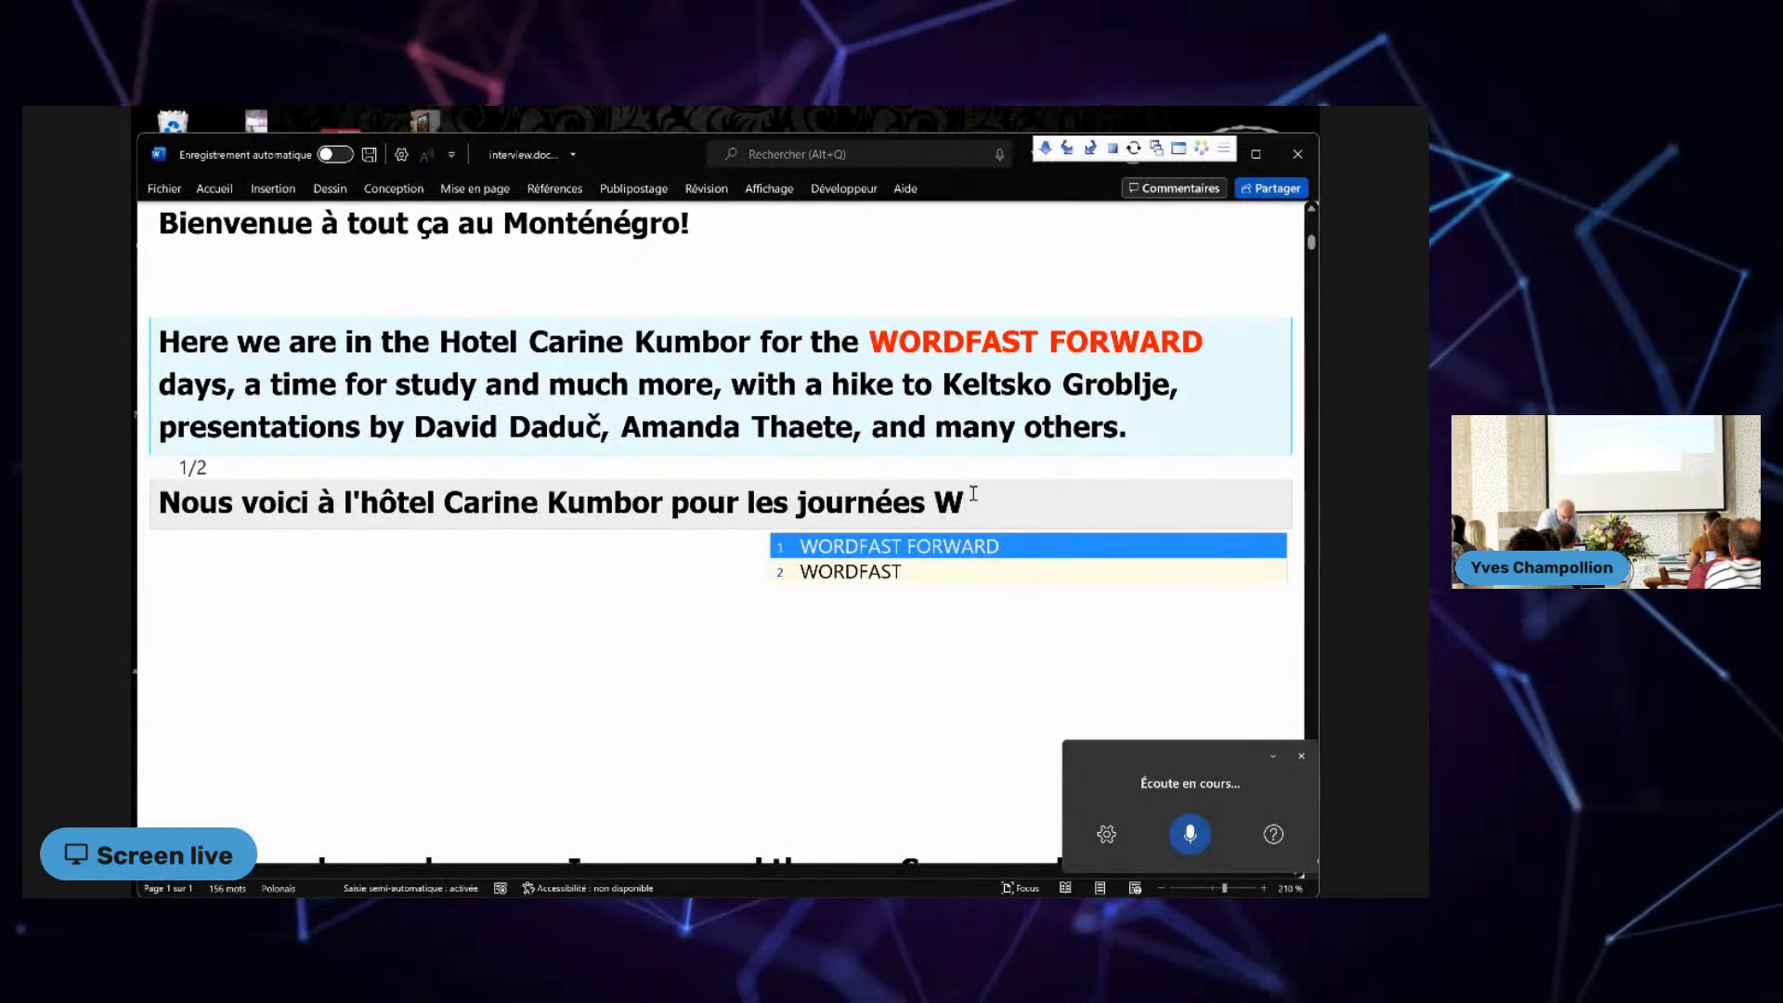
{"action": "key", "text": "Down"}
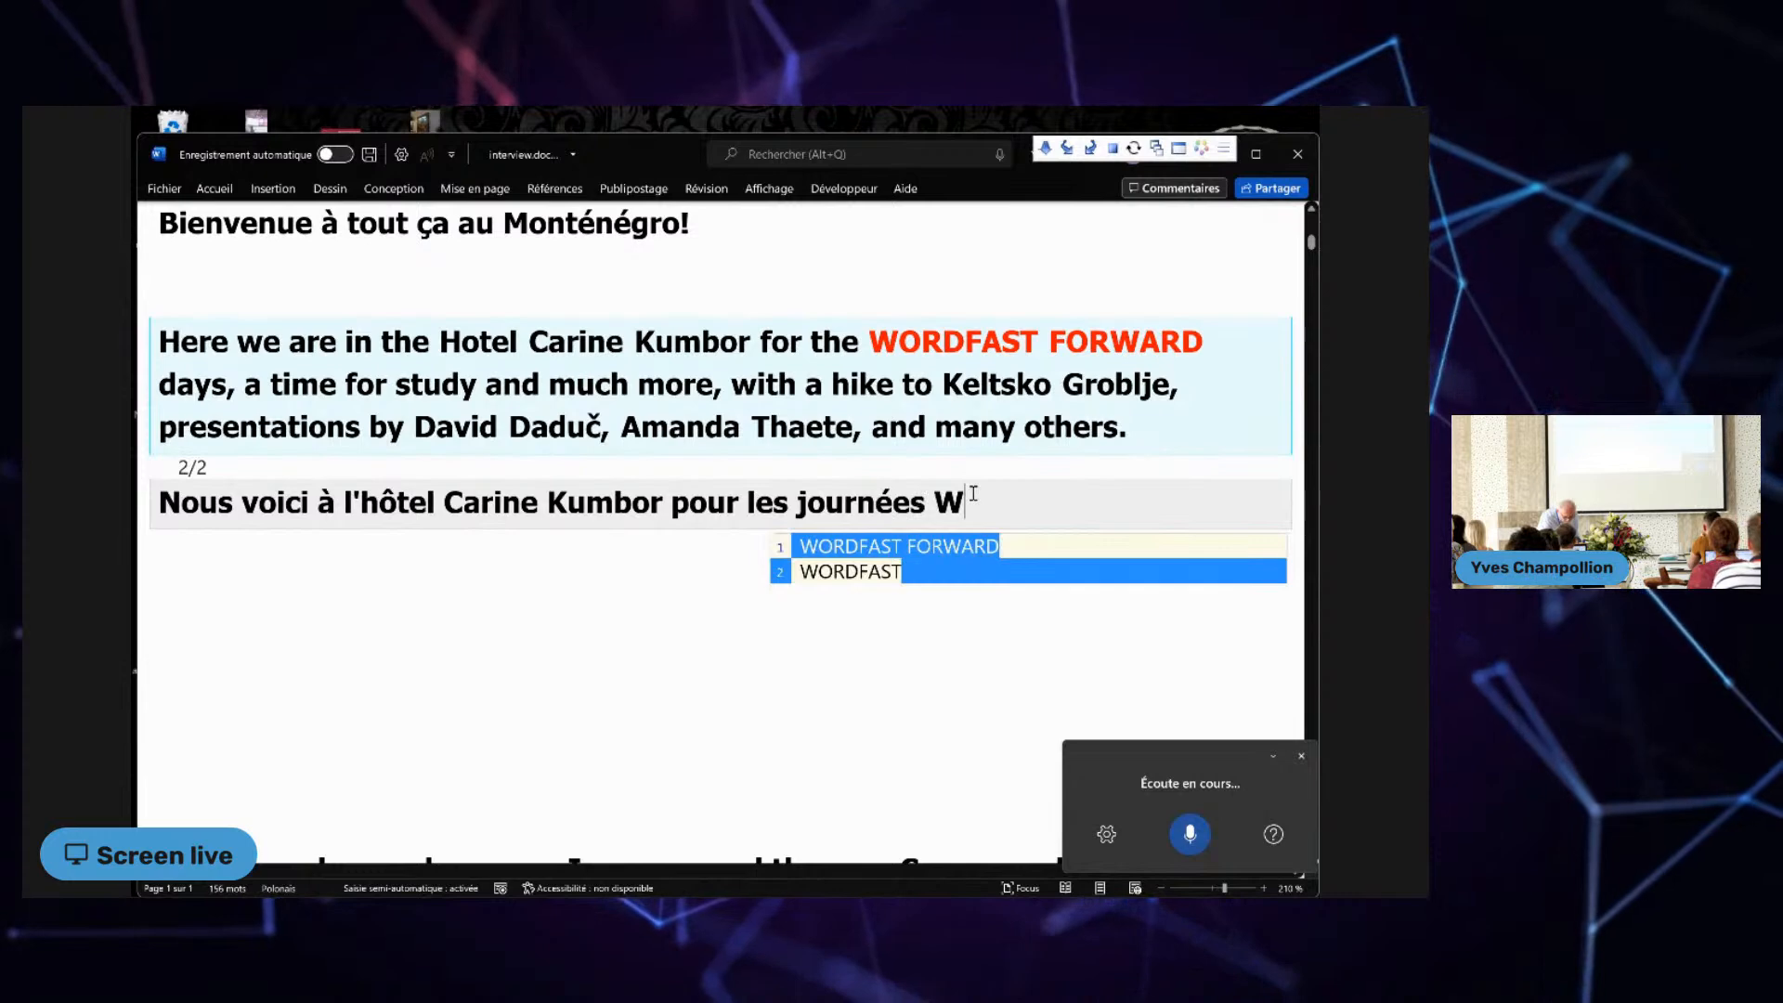
Step: Restore the hotel segment to unsegmented source-only text, discarding both the current French target and the redictated "Nous voici avec elle"
{"action": "key", "text": "alt+Delete"}
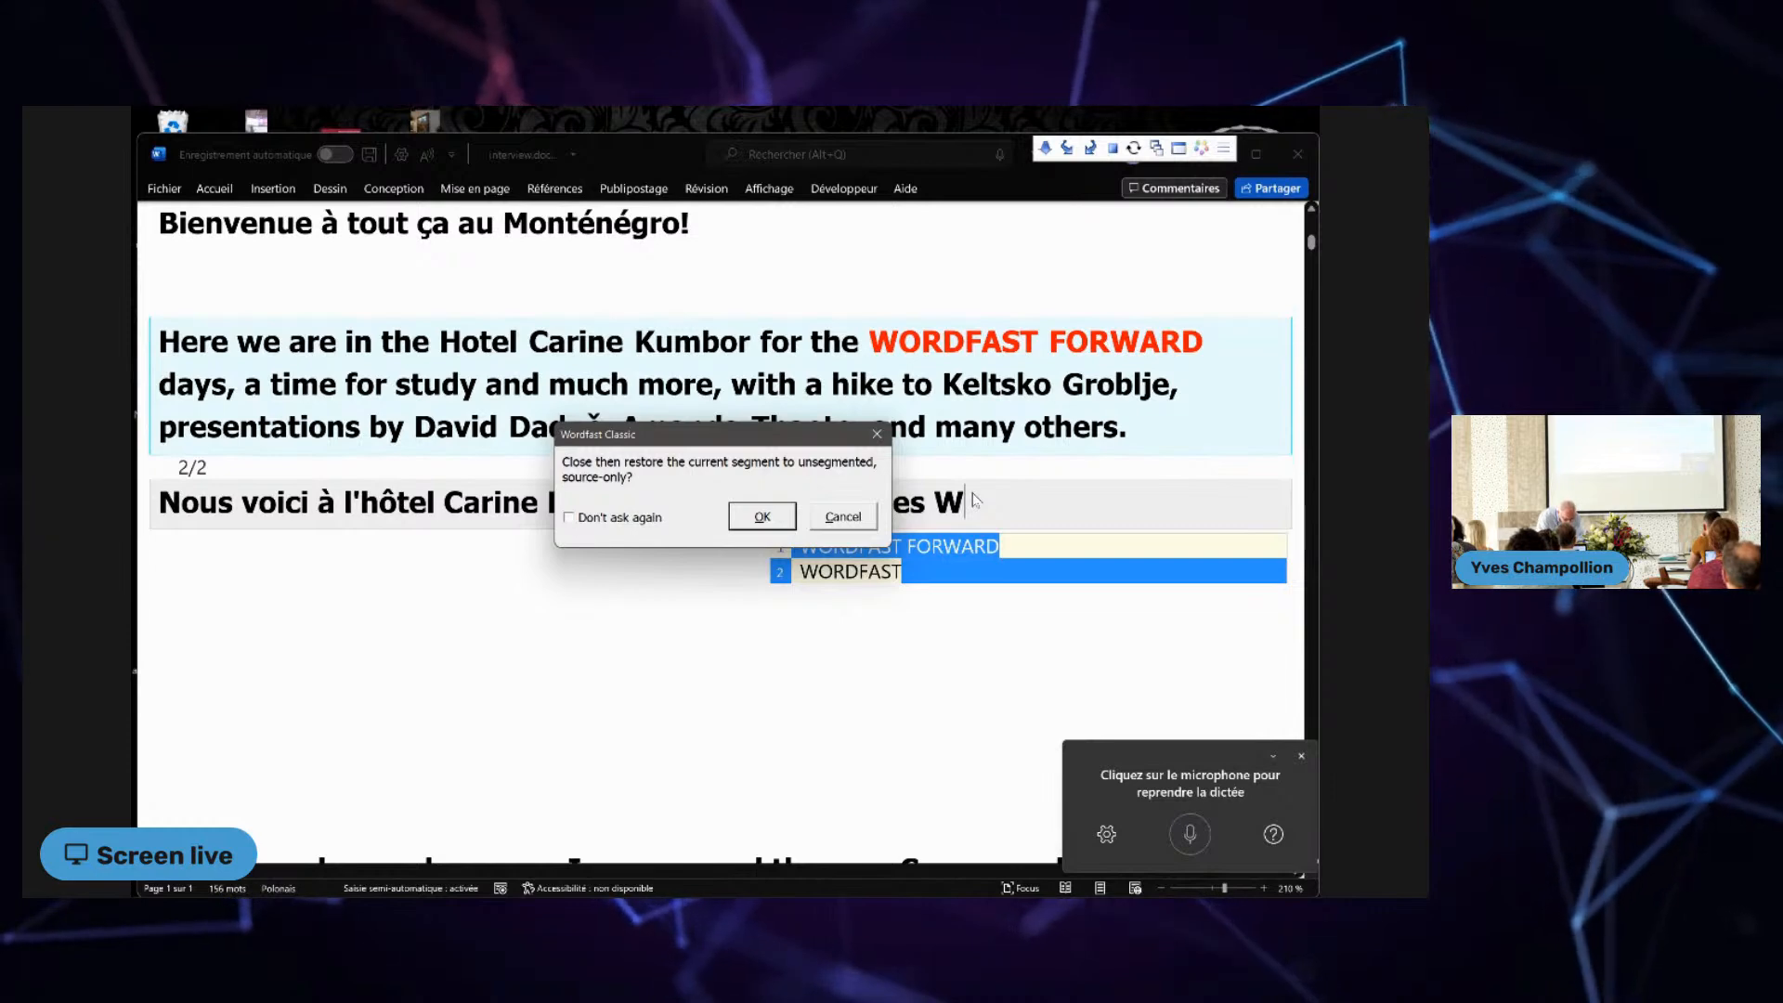
{"action": "key", "text": "Return"}
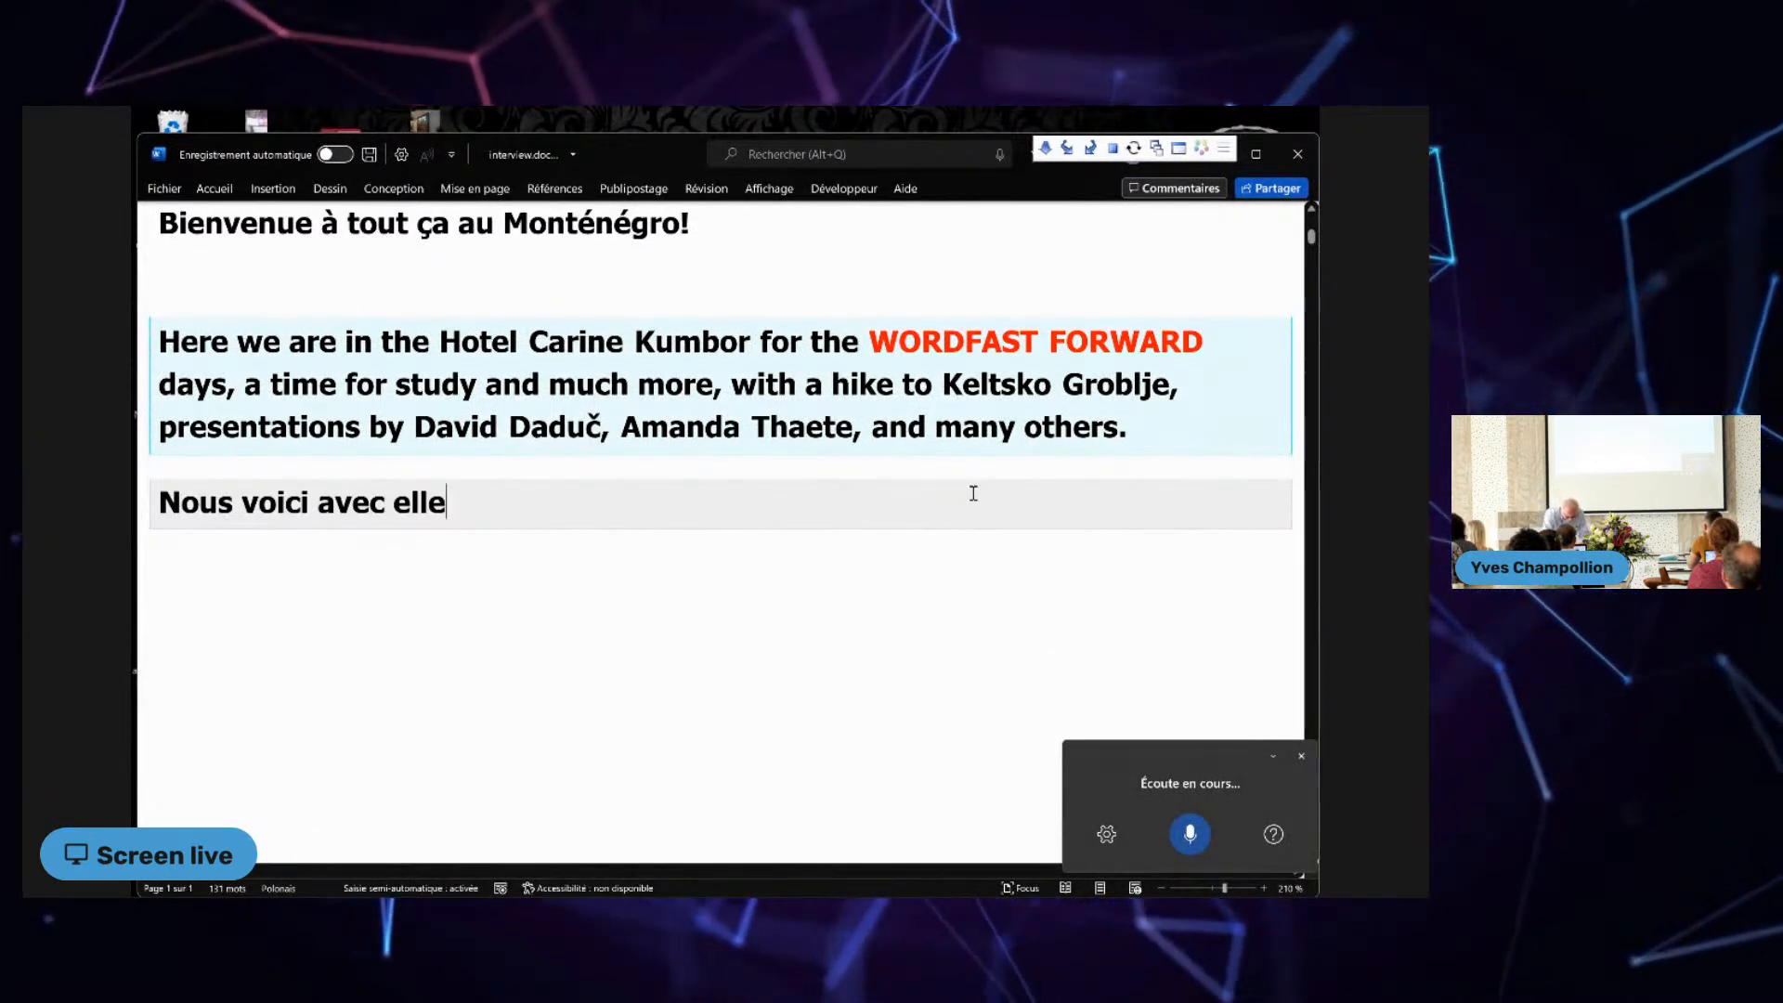
{"action": "key", "text": "alt+Delete"}
{"action": "key", "text": "Return"}
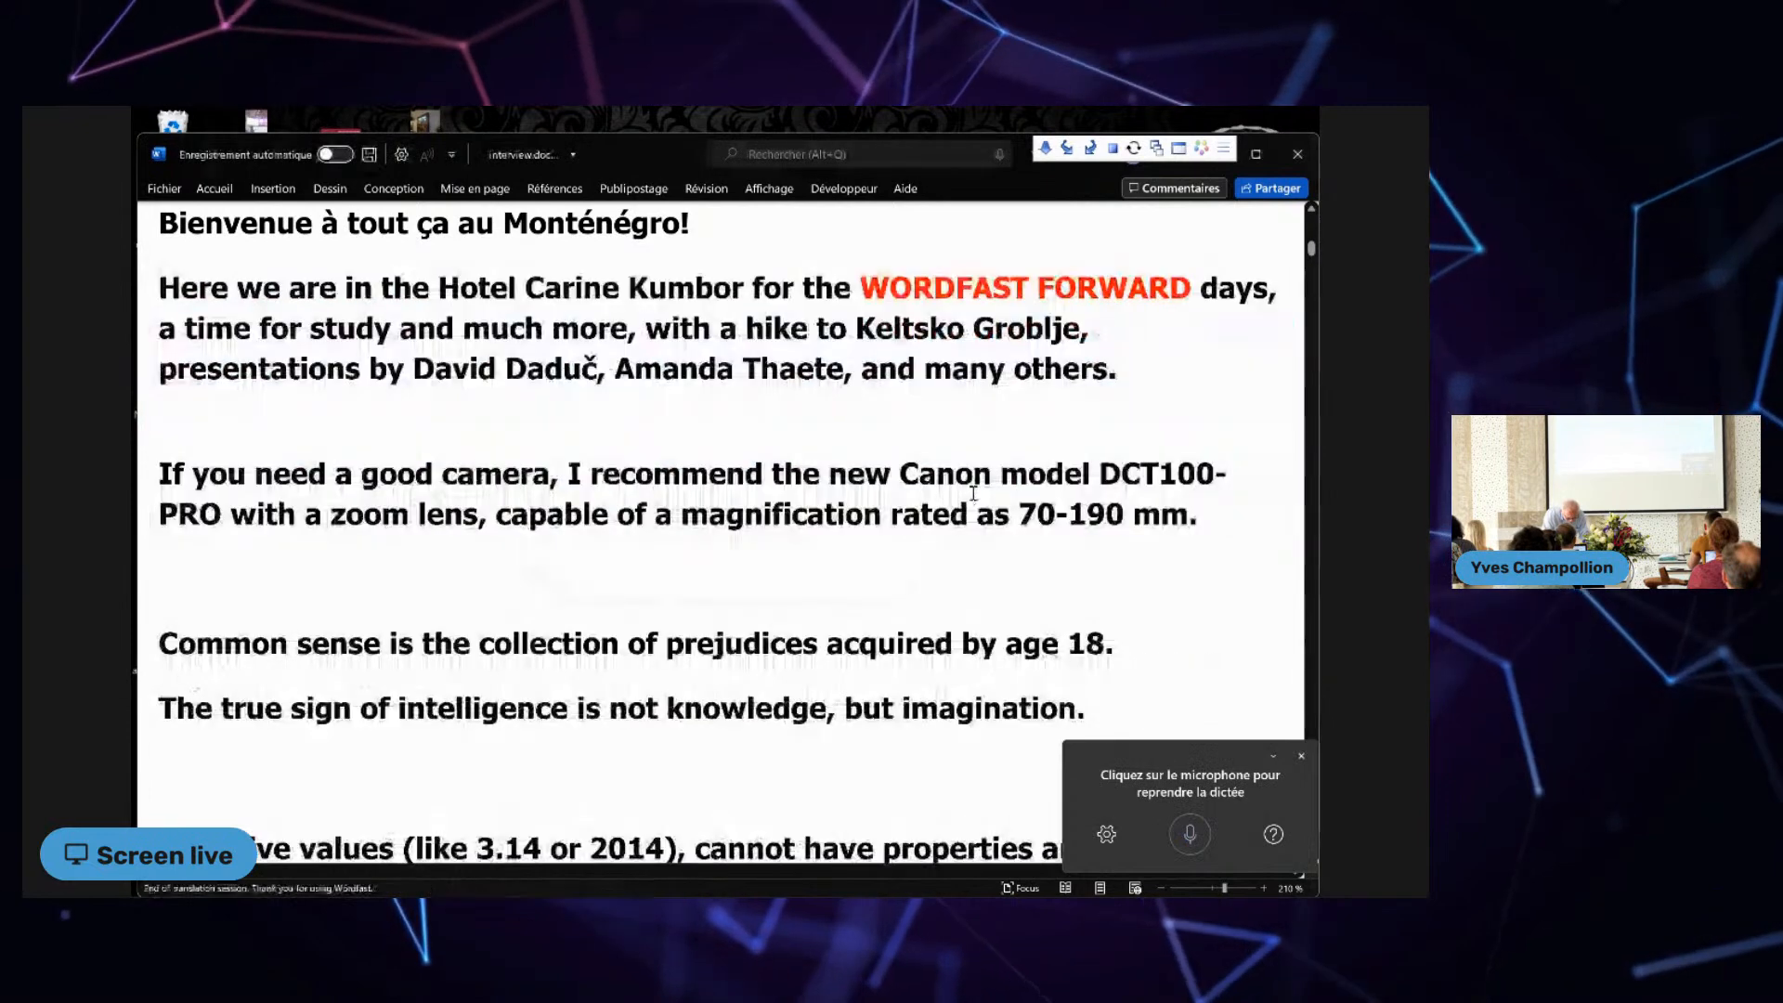
Step: Reopen the hotel segment and dictate "Nous voici à l'hôtel Carine Kumbor pour les journées W", inserting the hotel name from the suggestions
{"action": "key", "text": "alt+Down"}
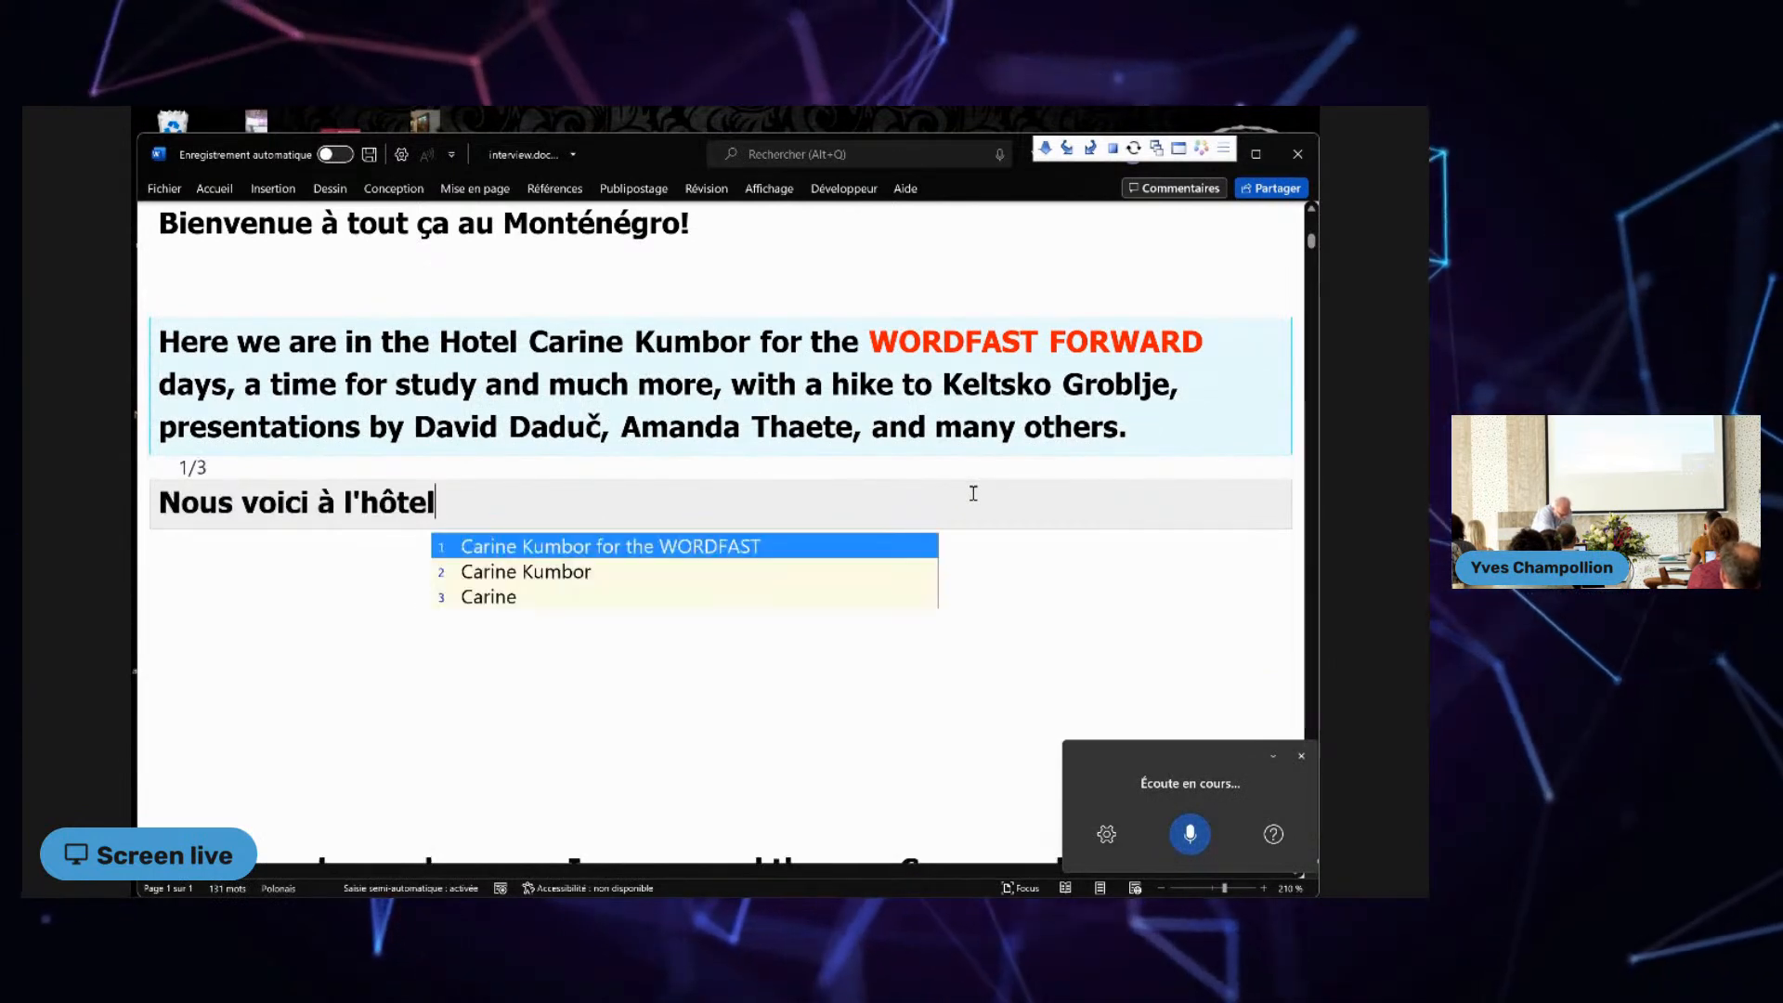
{"action": "key", "text": "Down"}
{"action": "key", "text": "Return"}
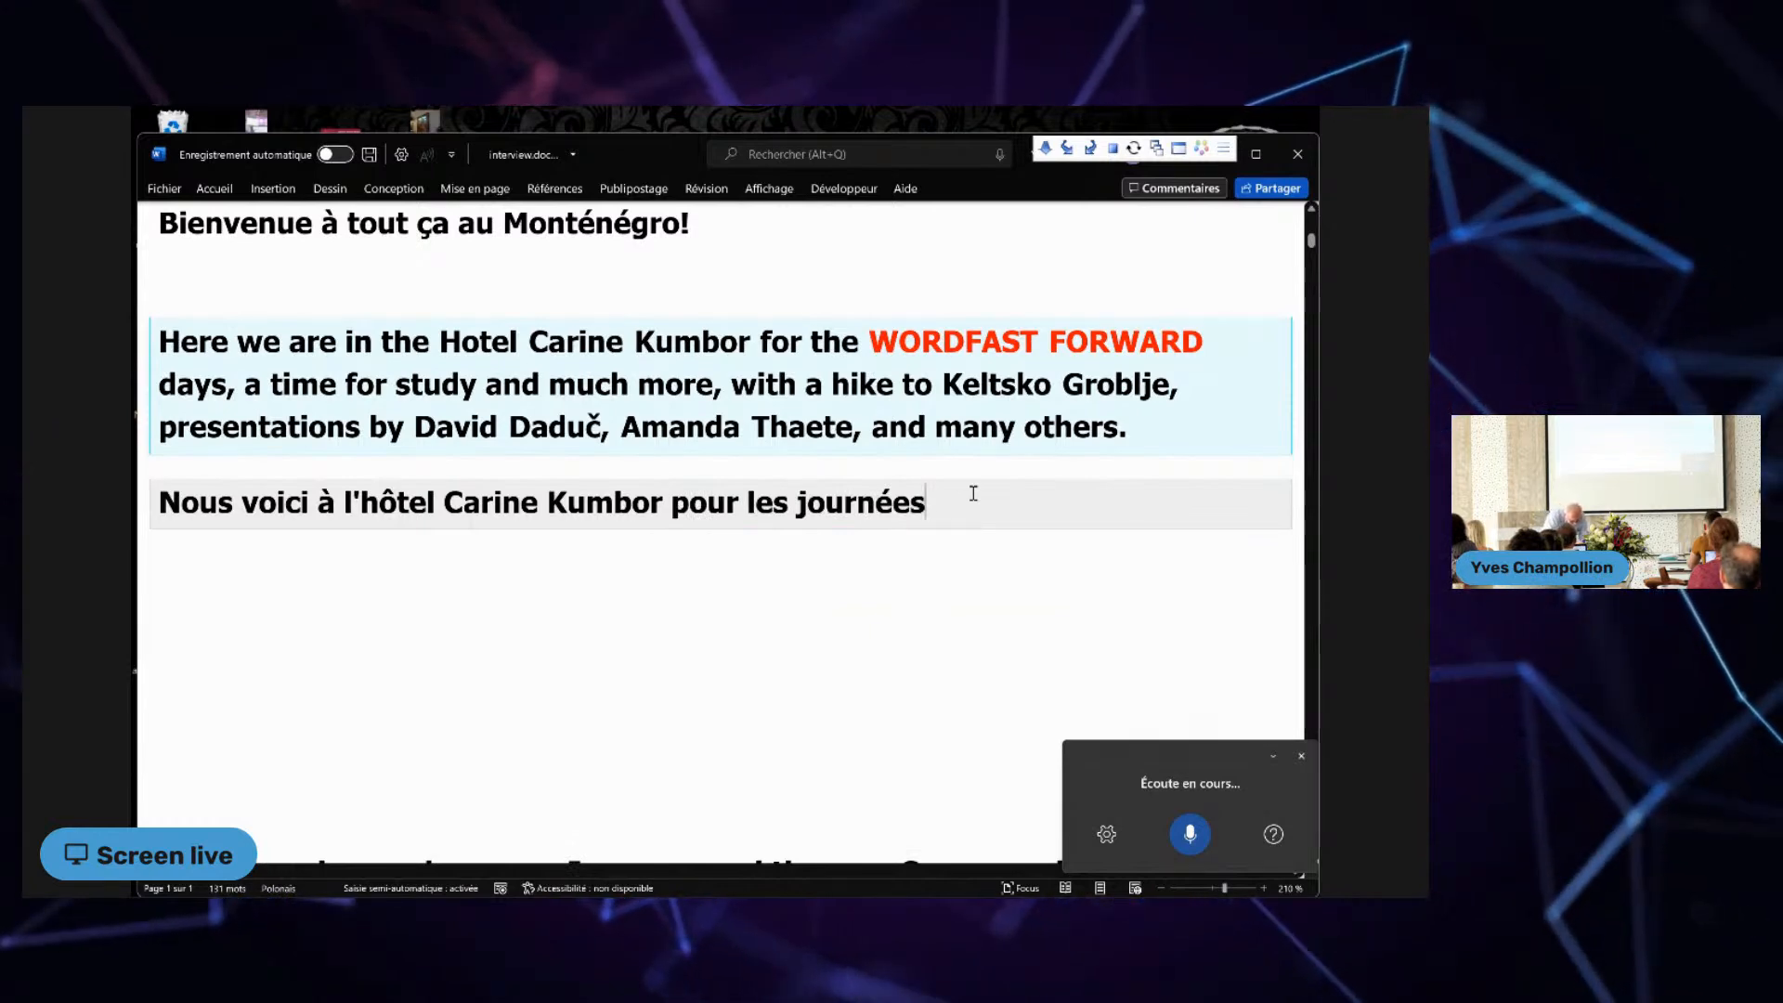
{"action": "type", "text": "W"}
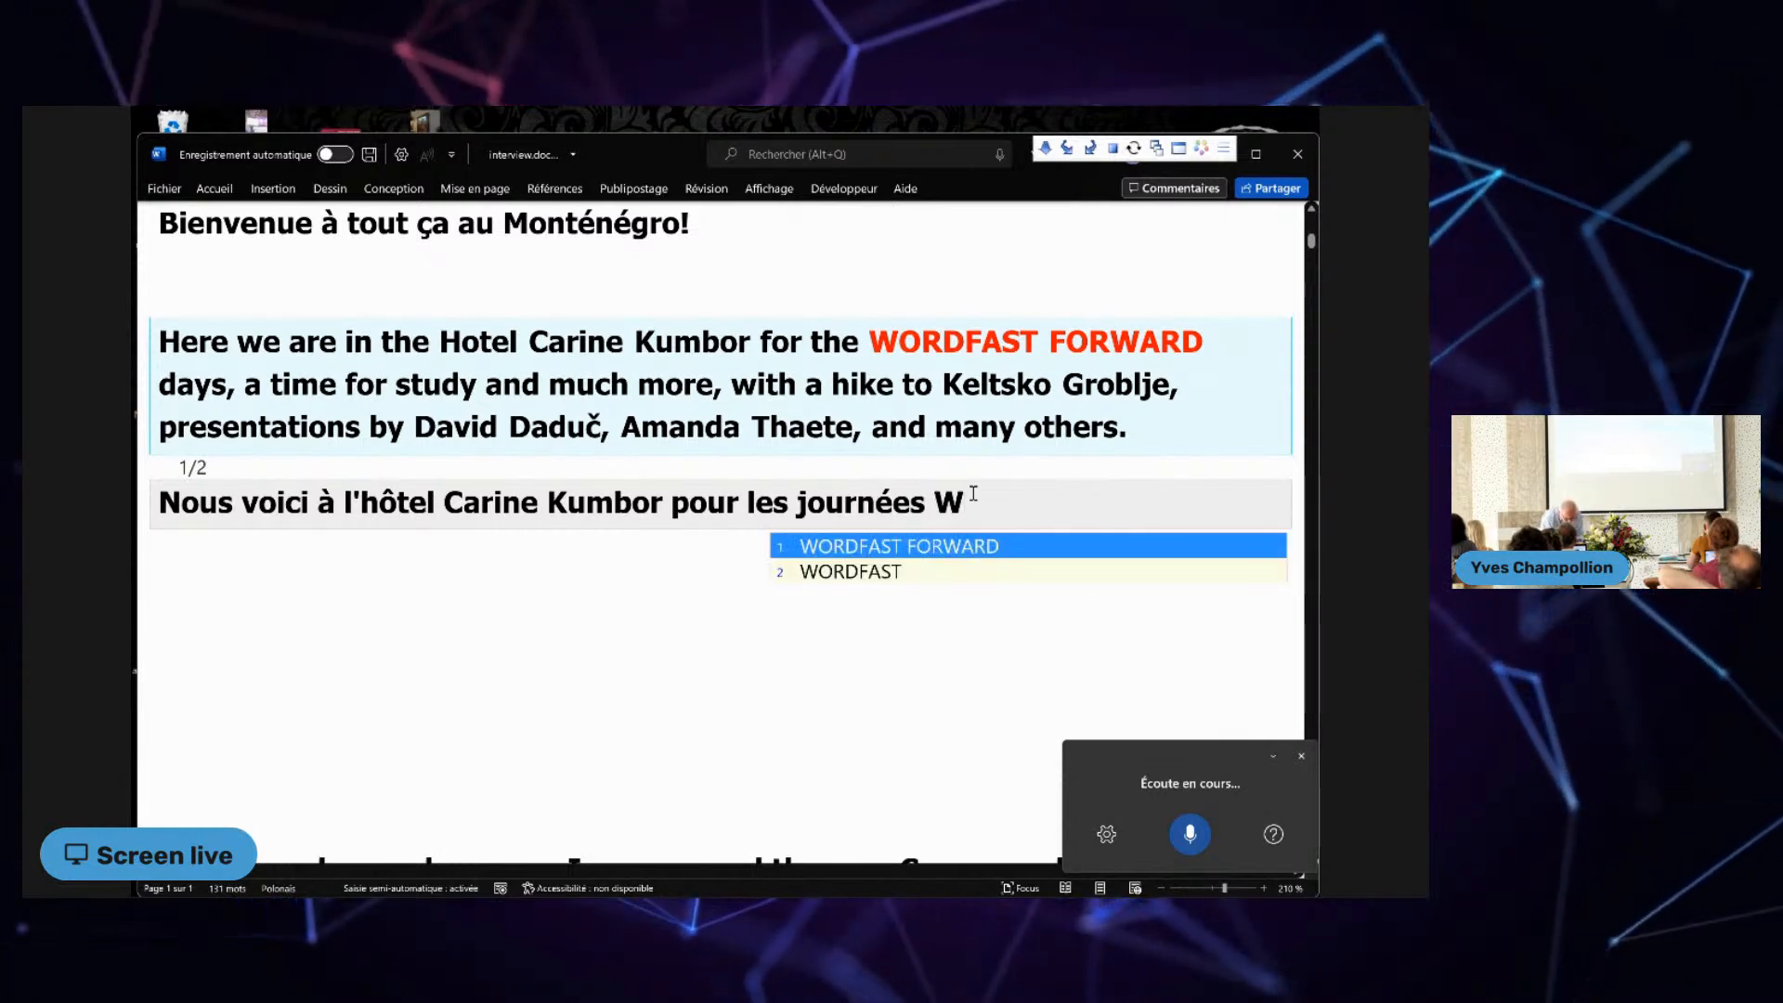
Step: Close the reopened hotel segment and discard its French target, restoring the paragraph to source-only text
{"action": "key", "text": "alt+Delete"}
{"action": "key", "text": "Return"}
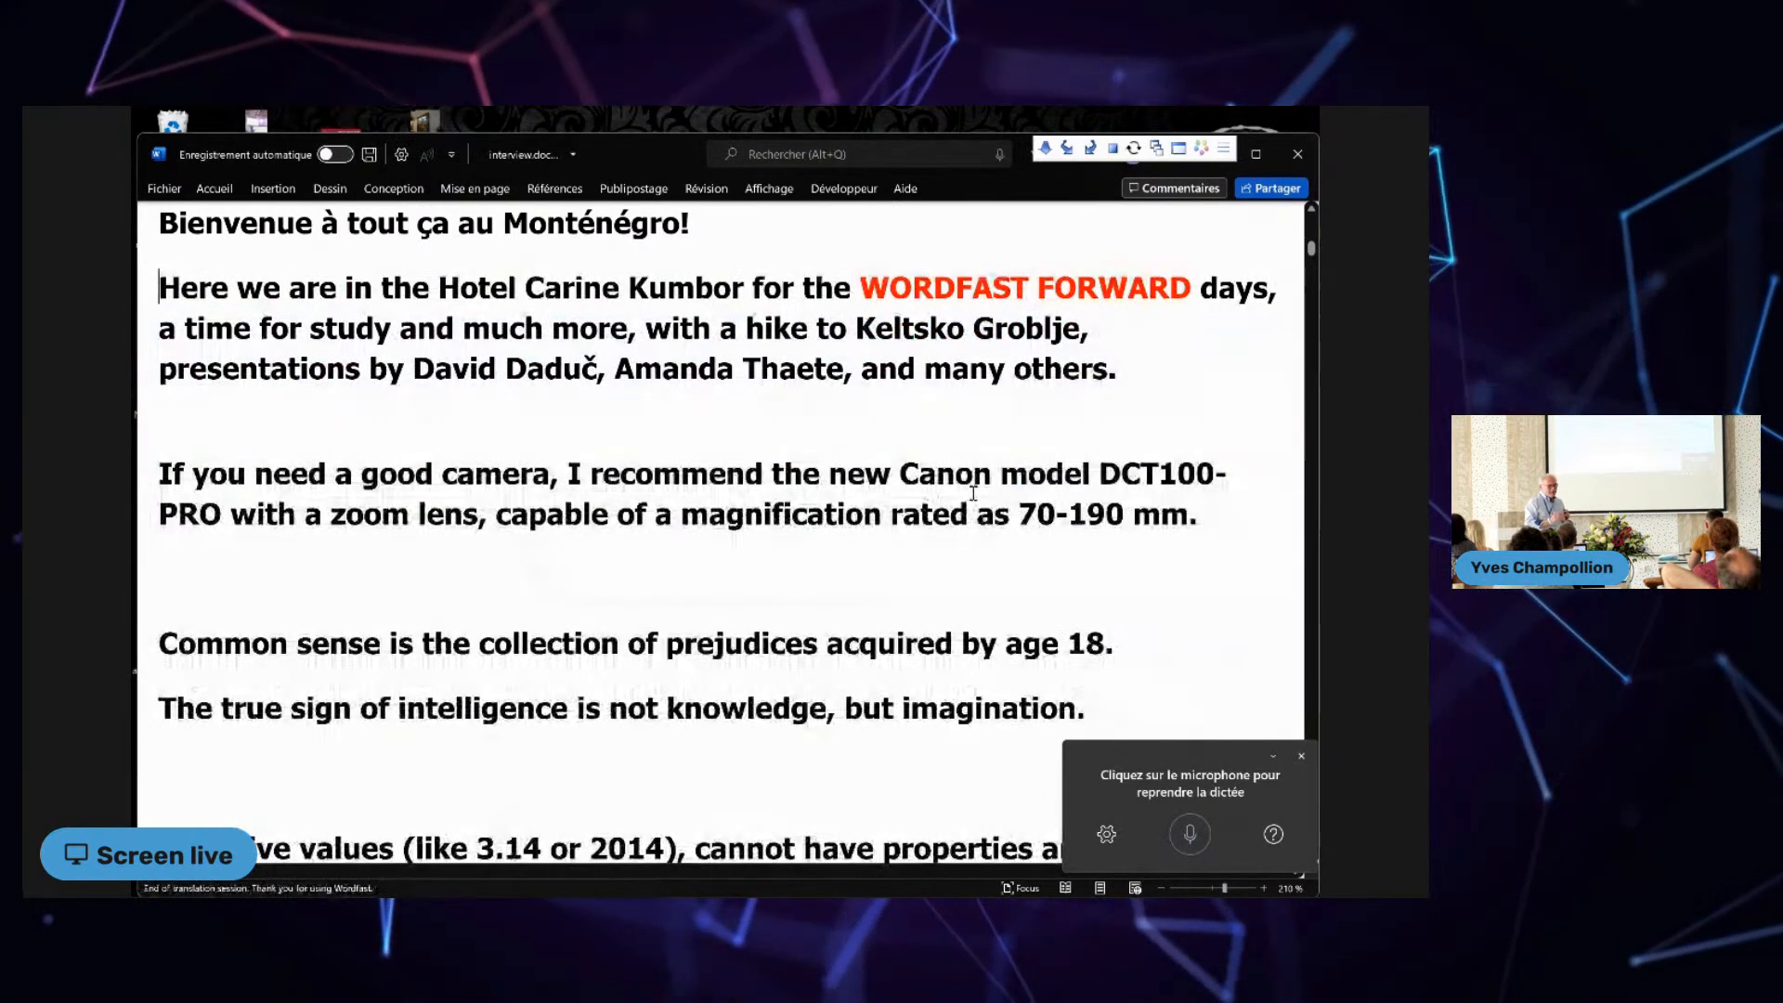